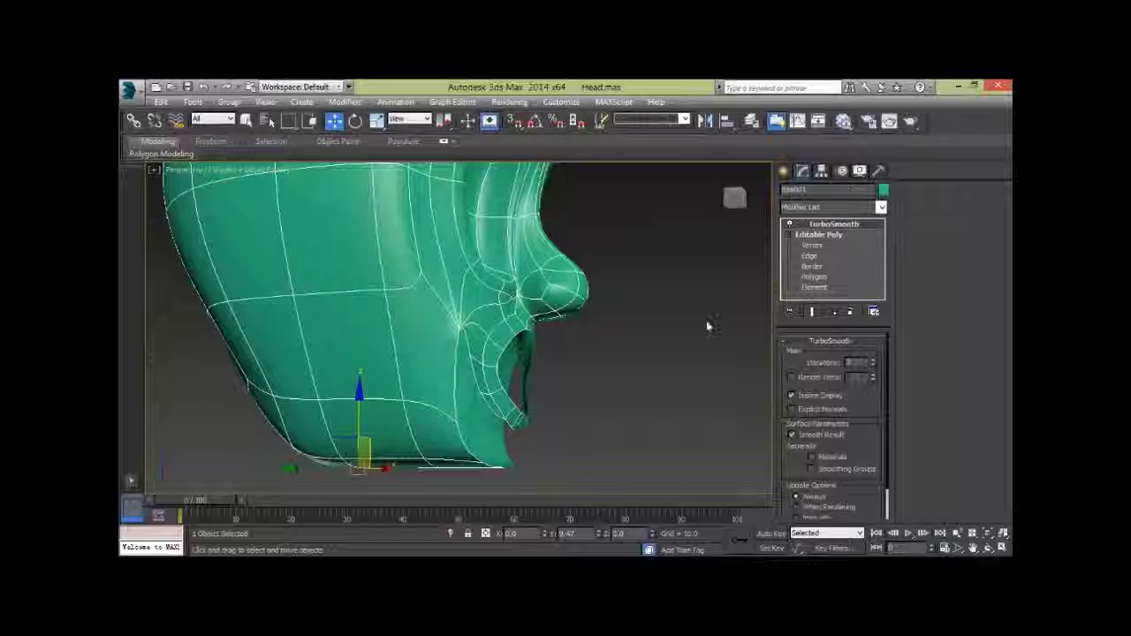
- Select the two edges beneath the lower lip and extend them downward to start the chin
left_click(818, 260)
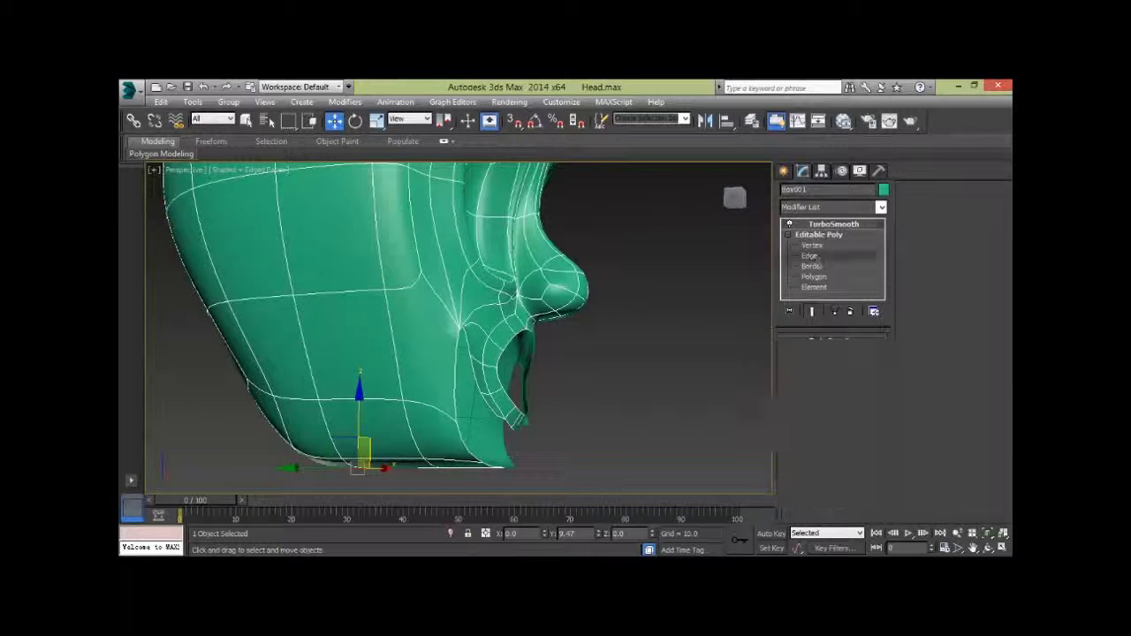
left_click(538, 412)
middle_click_drag(538, 412, 501, 398, "alt")
key("2")
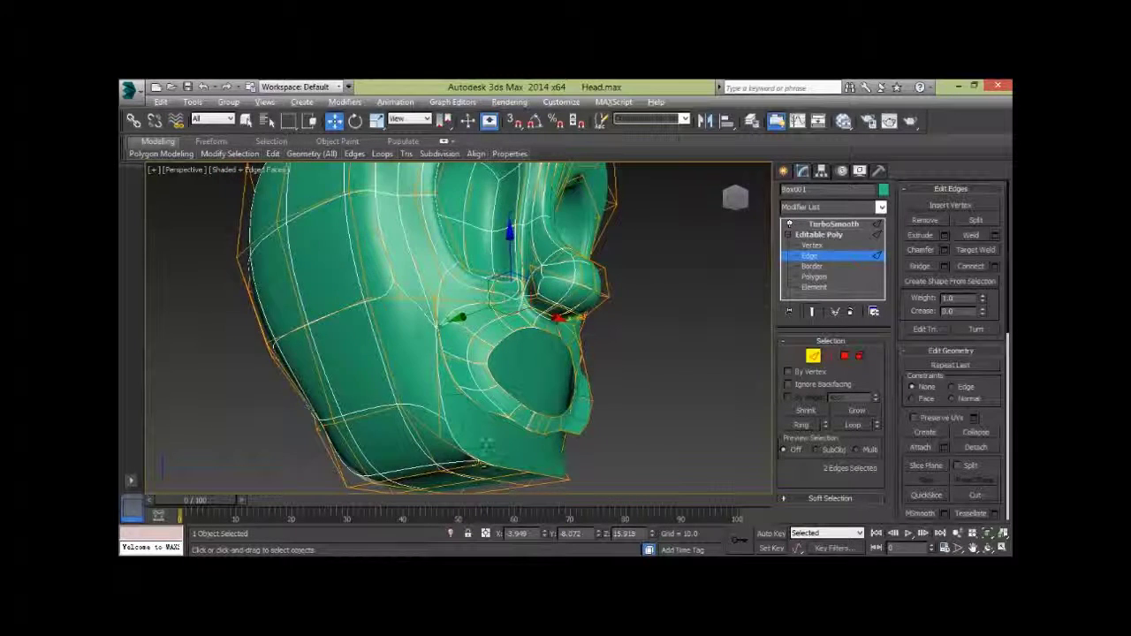
middle_click_drag(487, 443, 485, 439, "alt")
left_click(521, 413)
left_click(517, 408, "ctrl")
left_click_drag(524, 381, 528, 405)
- Extend the chin strip's two lower edges forward and down, then shift them back along Y to round the chin
middle_click_drag(547, 401, 570, 425, "alt")
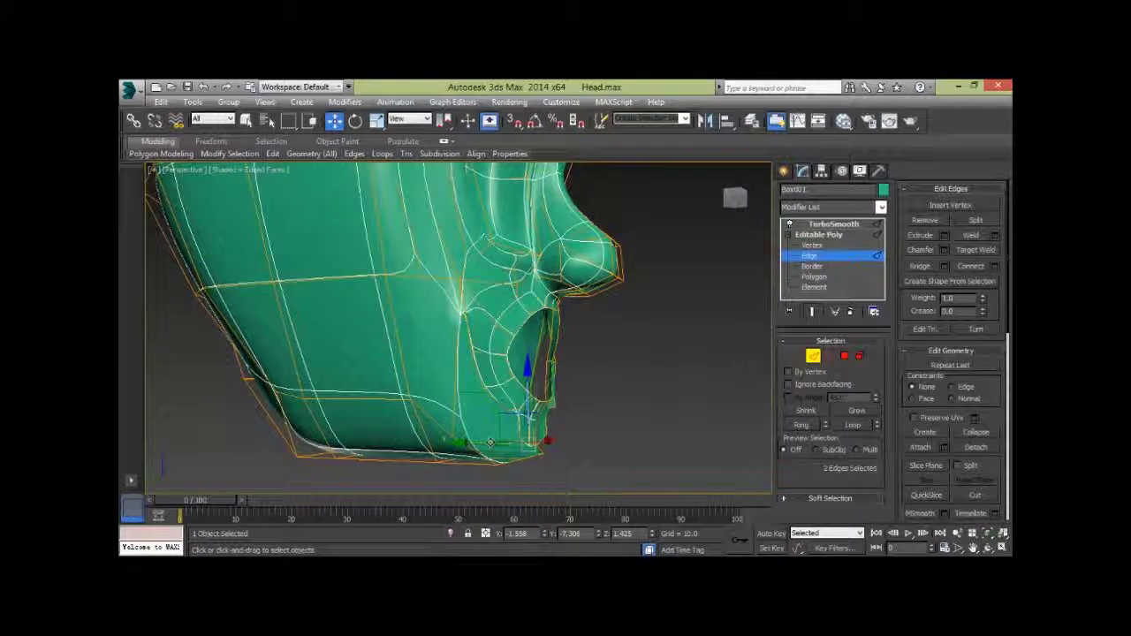
left_click_drag(492, 442, 549, 411)
left_click_drag(507, 467, 487, 466)
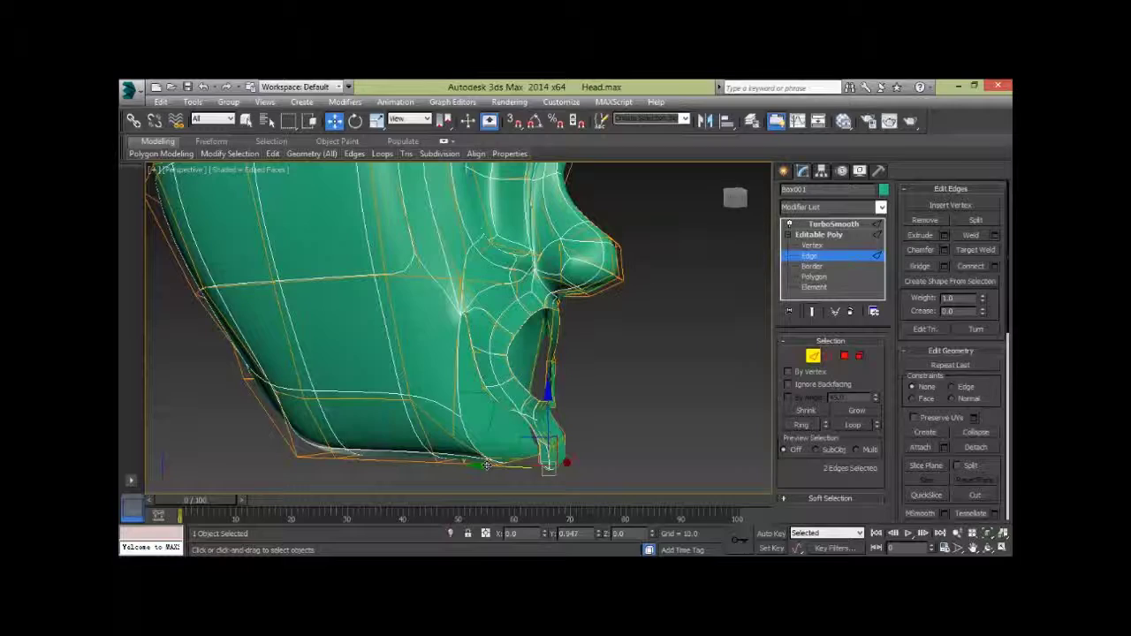
- Reposition the edge between the mouth corner and the jaw along Y, then exit edge editing
middle_click_drag(642, 409, 565, 405, "alt")
left_click(654, 429)
left_click(518, 385)
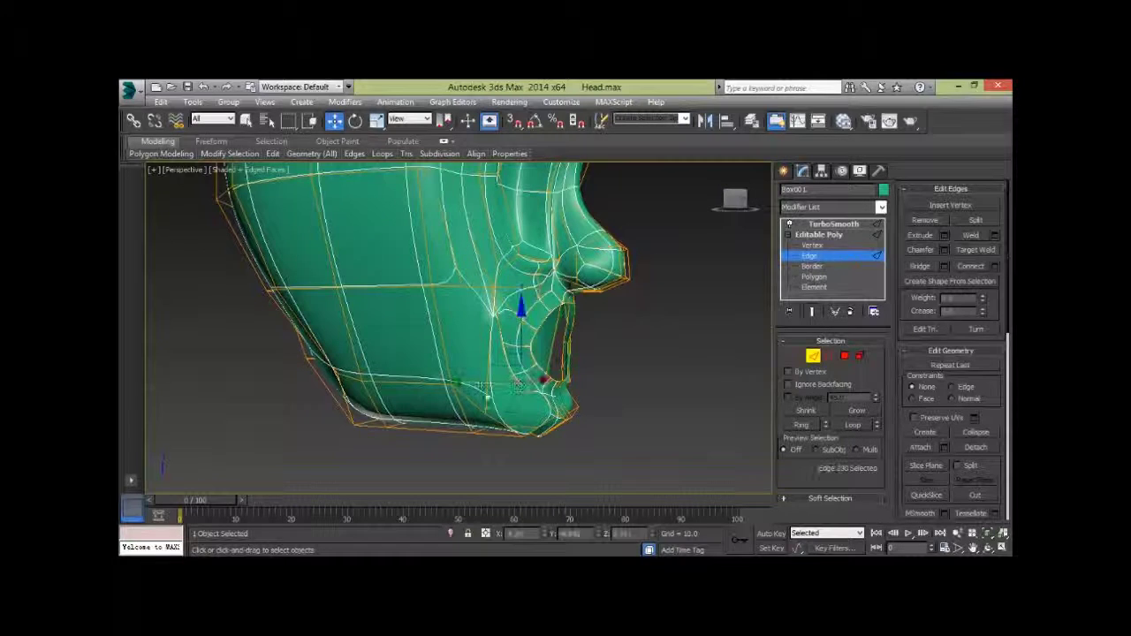
mouse_move(477, 382)
left_mouse_down()
mouse_move(457, 383)
mouse_move(485, 399)
left_mouse_up()
middle_click_drag(615, 424, 573, 345, "alt")
left_click(729, 399)
left_click(808, 359)
left_click(667, 412)
left_click(639, 419)
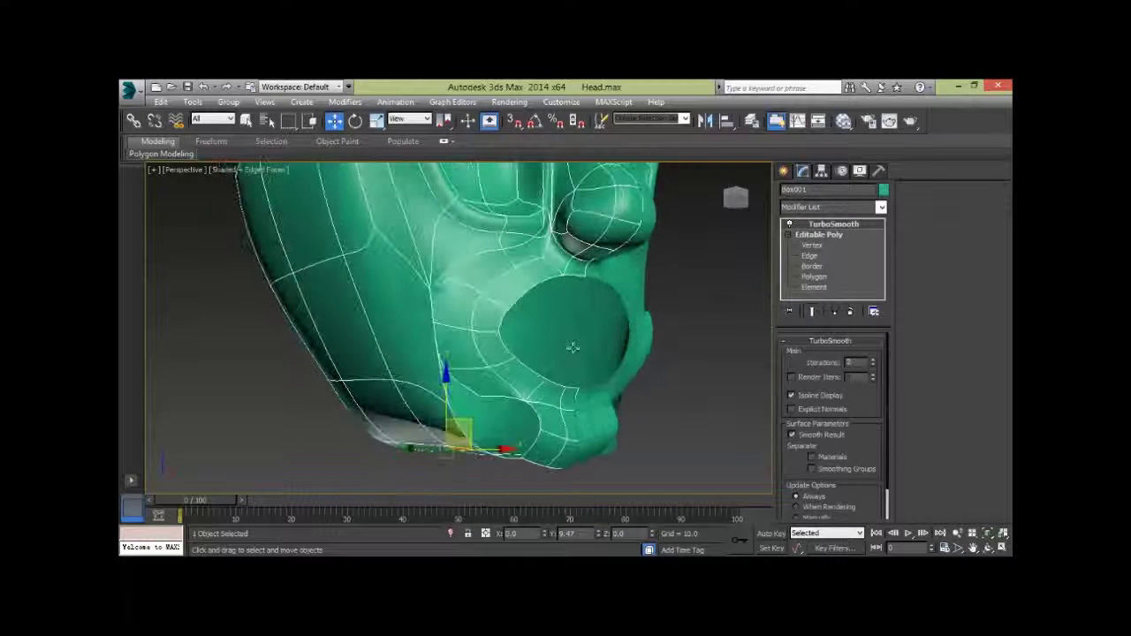
- Select the eight border edges around the modelled half of the mouth opening and scale them inward to add an inner lip ring
left_click(811, 256)
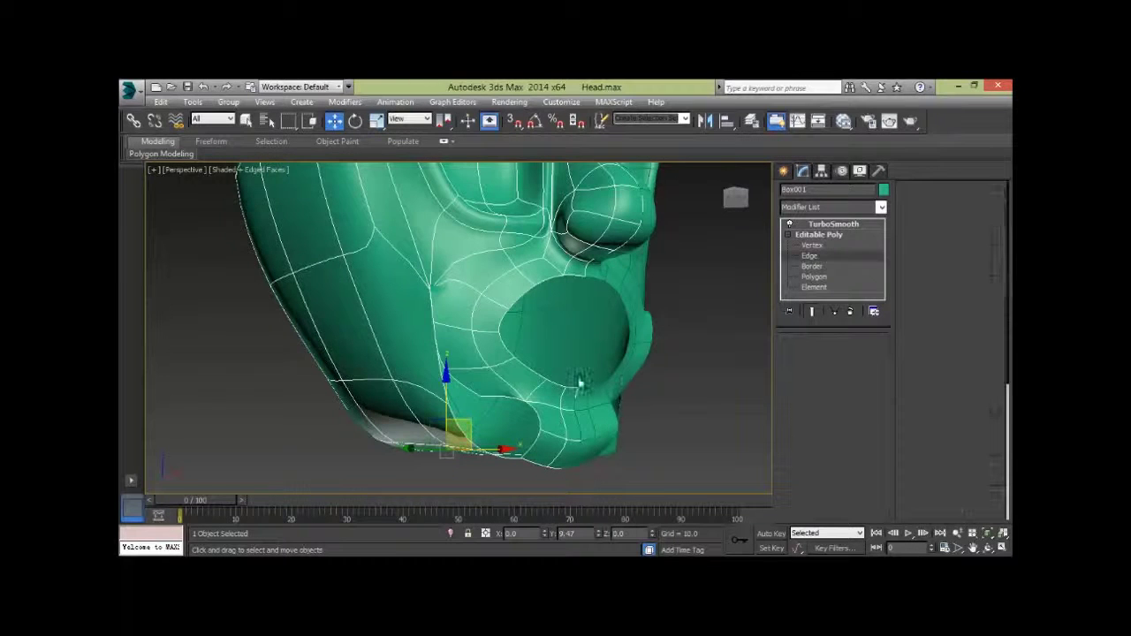
left_click(557, 387, "ctrl")
left_click(531, 377, "ctrl")
left_click(503, 343, "ctrl")
left_click(504, 313, "ctrl")
left_click(523, 290, "ctrl")
left_click(553, 277, "ctrl")
left_click(574, 273, "ctrl")
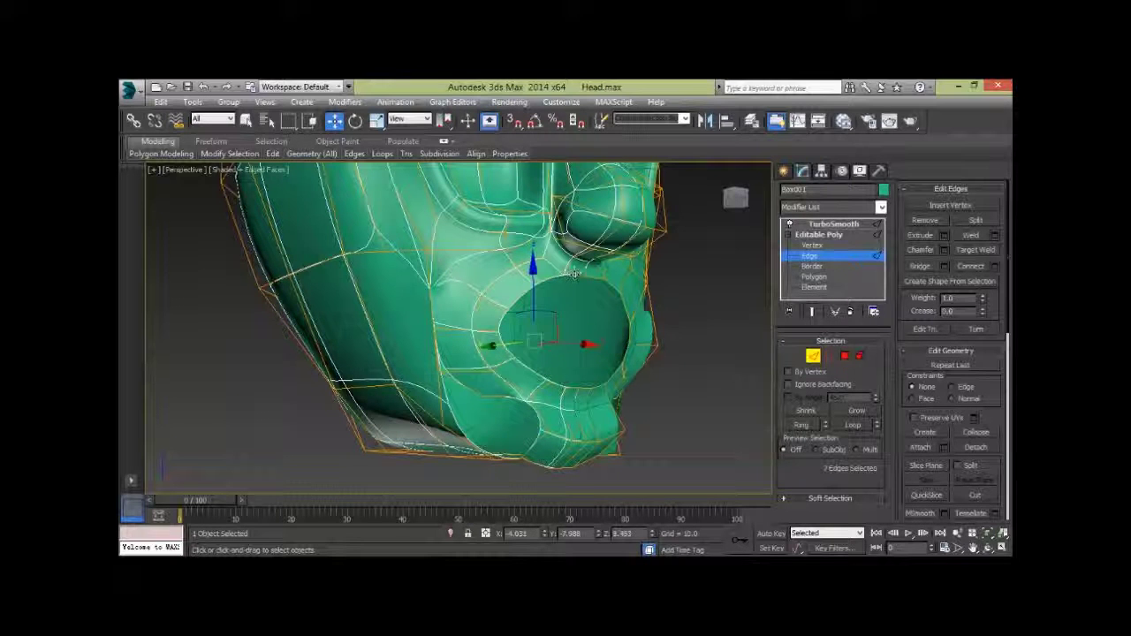
left_click(511, 337, "ctrl")
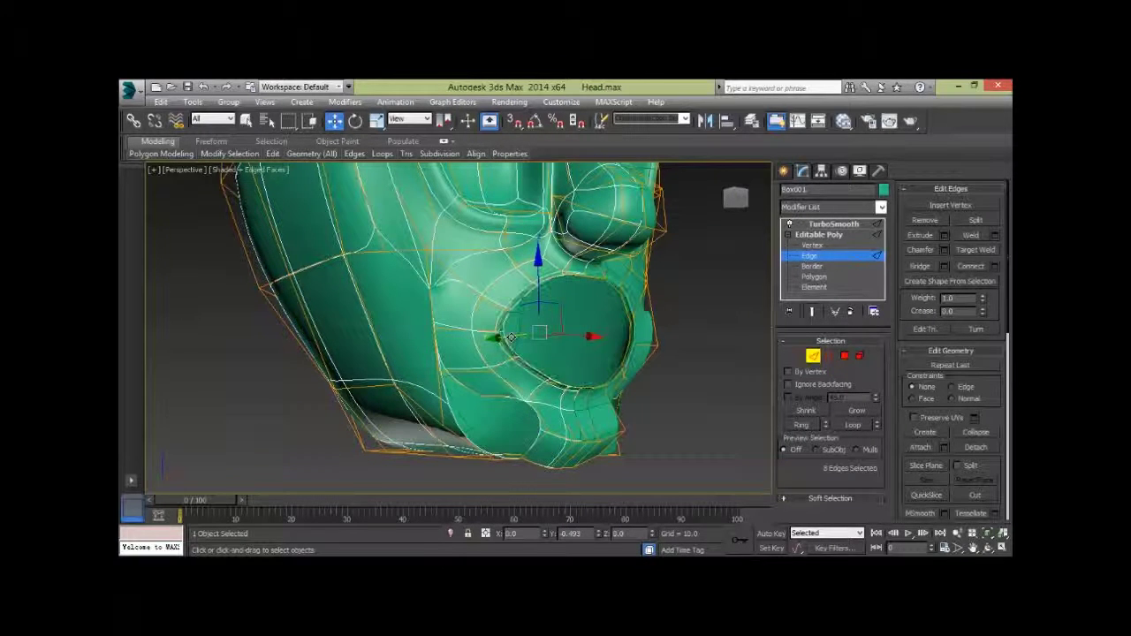
key("r")
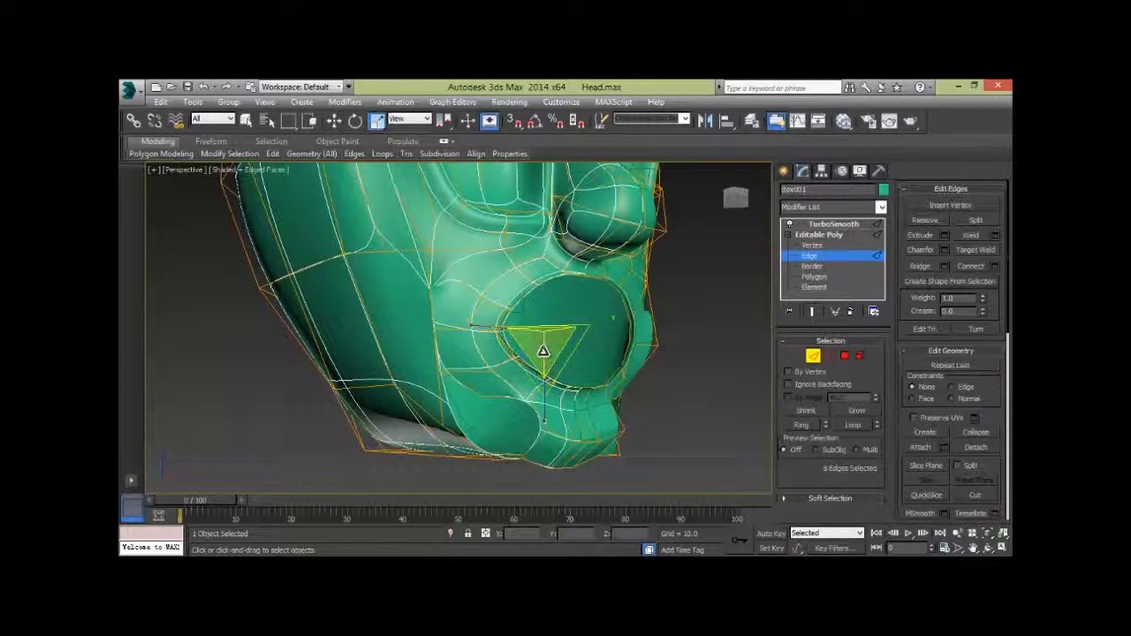
left_click_drag(543, 350, 544, 371)
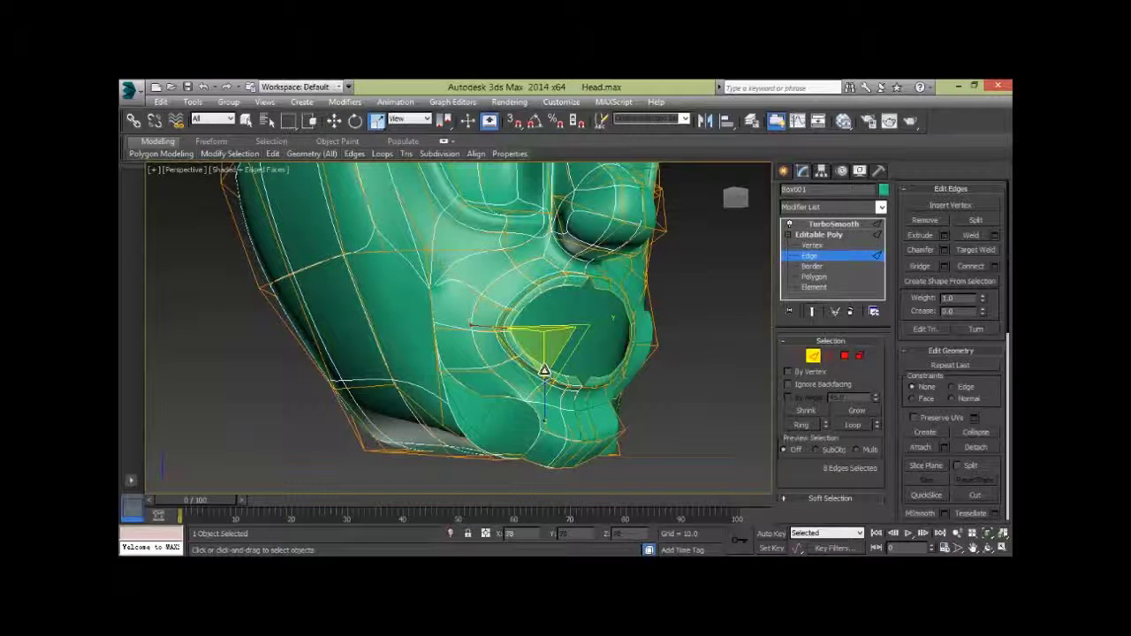
key("w")
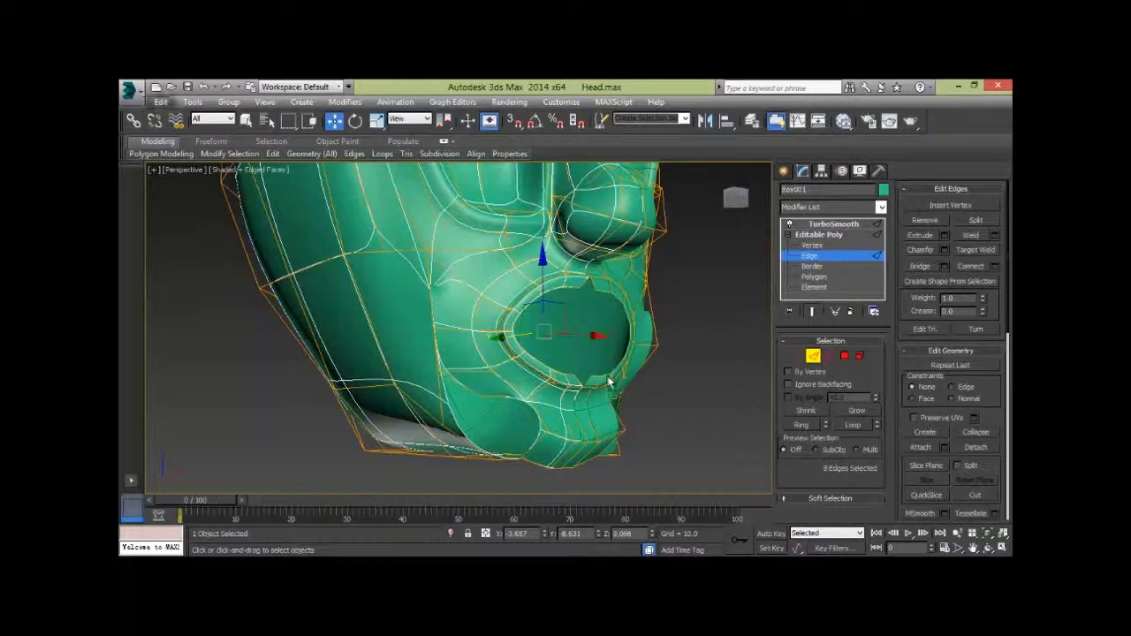
- Widen the inner lip ring by scaling it along X, then shift it along X toward the face's centre line
middle_click_drag(544, 370, 544, 336, "alt")
left_click_drag(606, 329, 609, 330)
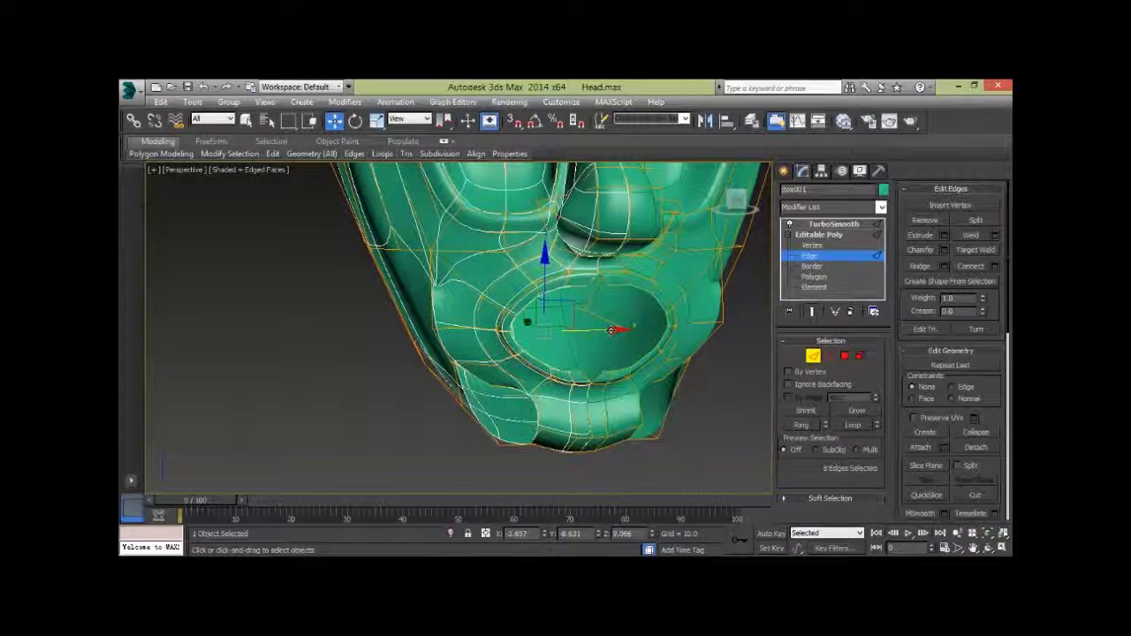
key("r")
left_click_drag(484, 330, 464, 329)
key("w")
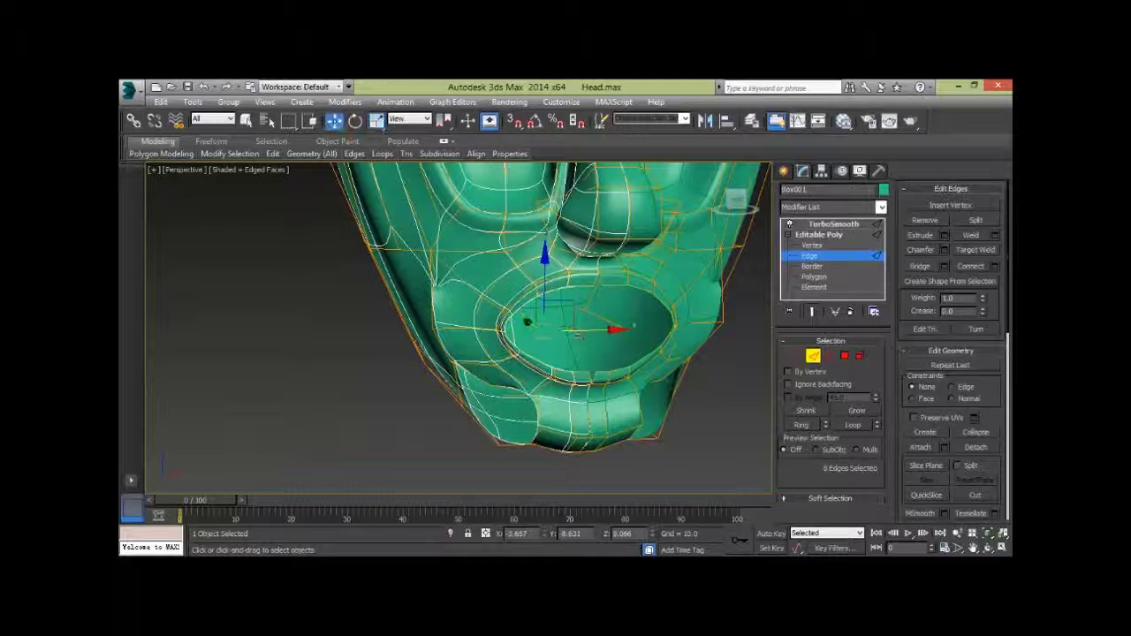
left_click_drag(575, 334, 592, 336)
middle_click_drag(592, 337, 665, 349, "alt")
left_click_drag(502, 329, 495, 319)
middle_click_drag(598, 369, 620, 352, "alt")
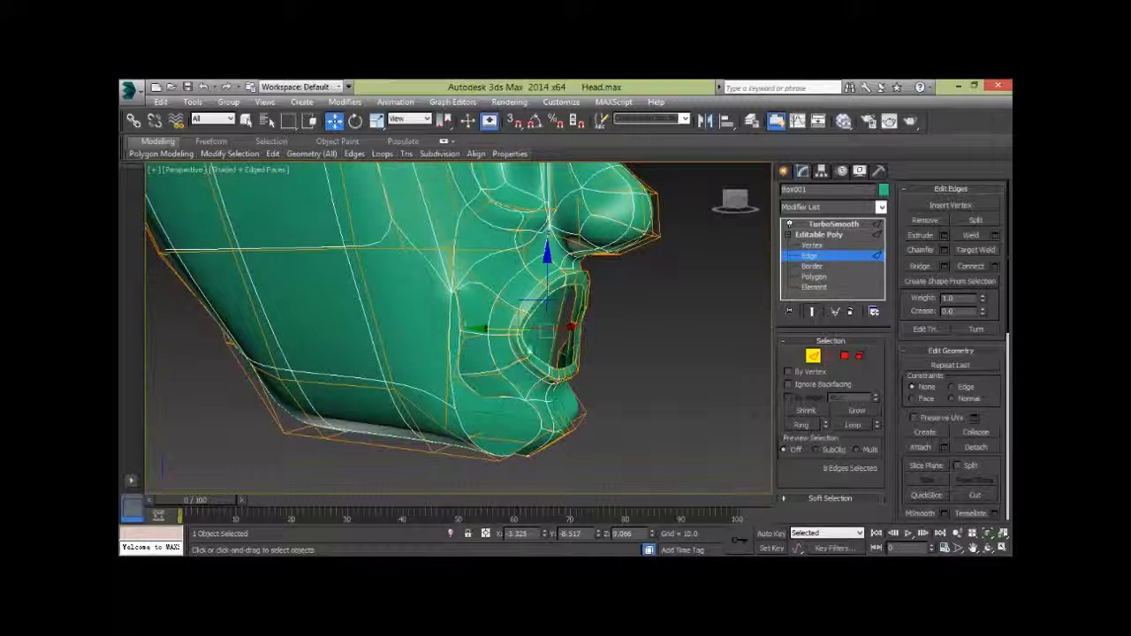
key("ctrl+z")
- Move the inner lip ring back into the mouth along the Y axis
left_click_drag(512, 334, 475, 323)
middle_click_drag(636, 358, 634, 394, "alt")
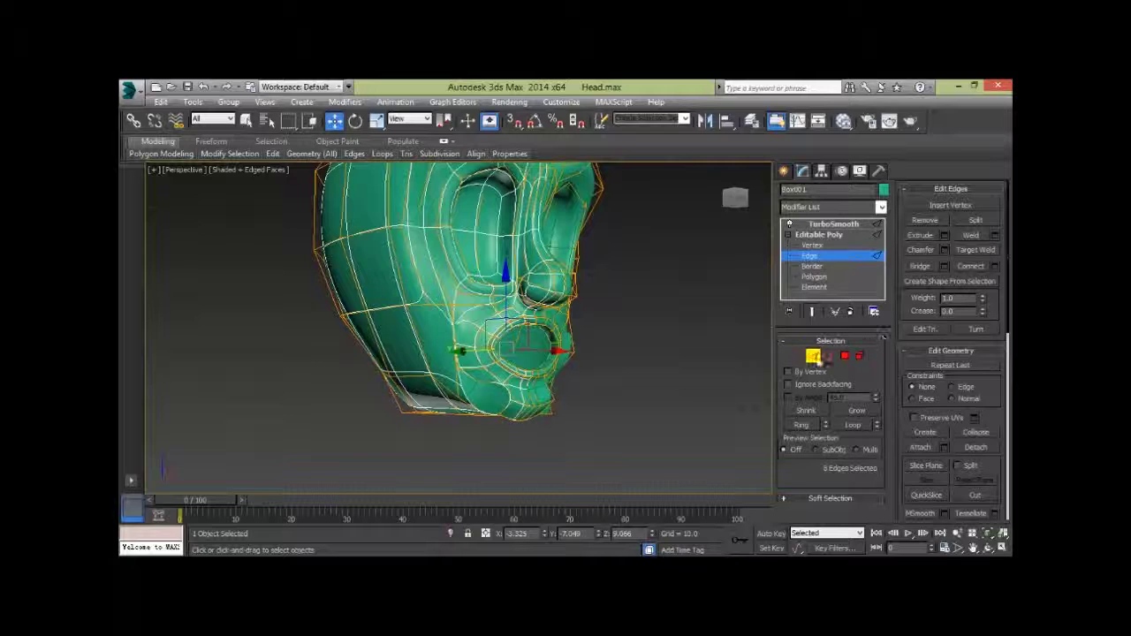
middle_click_drag(517, 404, 485, 394, "alt")
- Select three edges along the inner lower lip and raise them along Z
scroll(485, 394, "up", 4)
middle_click_drag(574, 394, 594, 401, "alt")
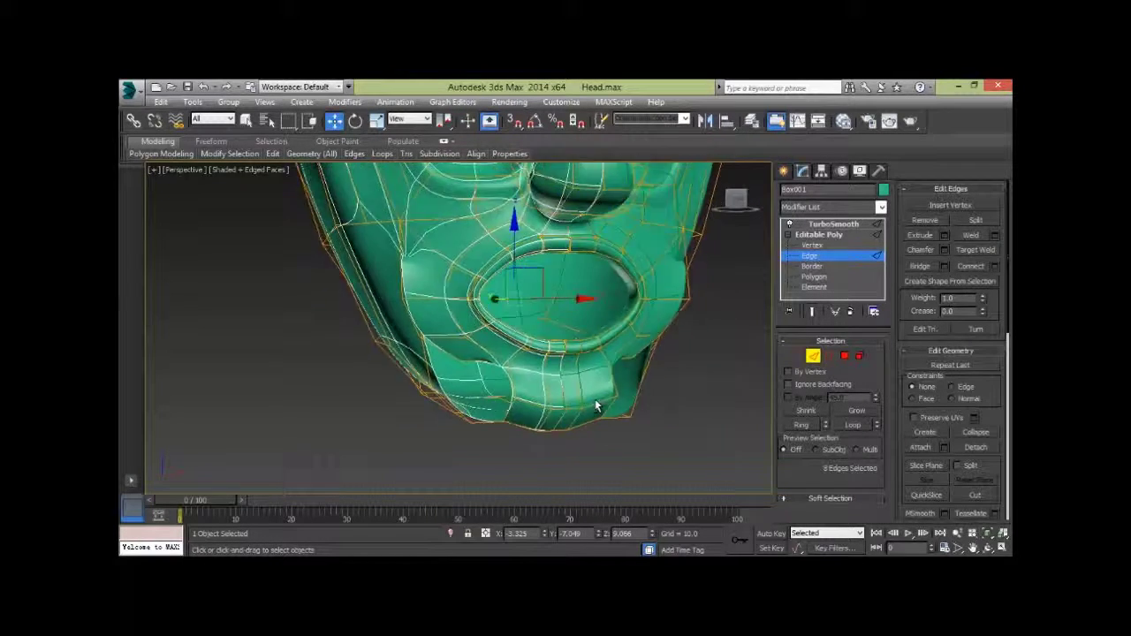
scroll(575, 395, "up", 3)
left_click(530, 316)
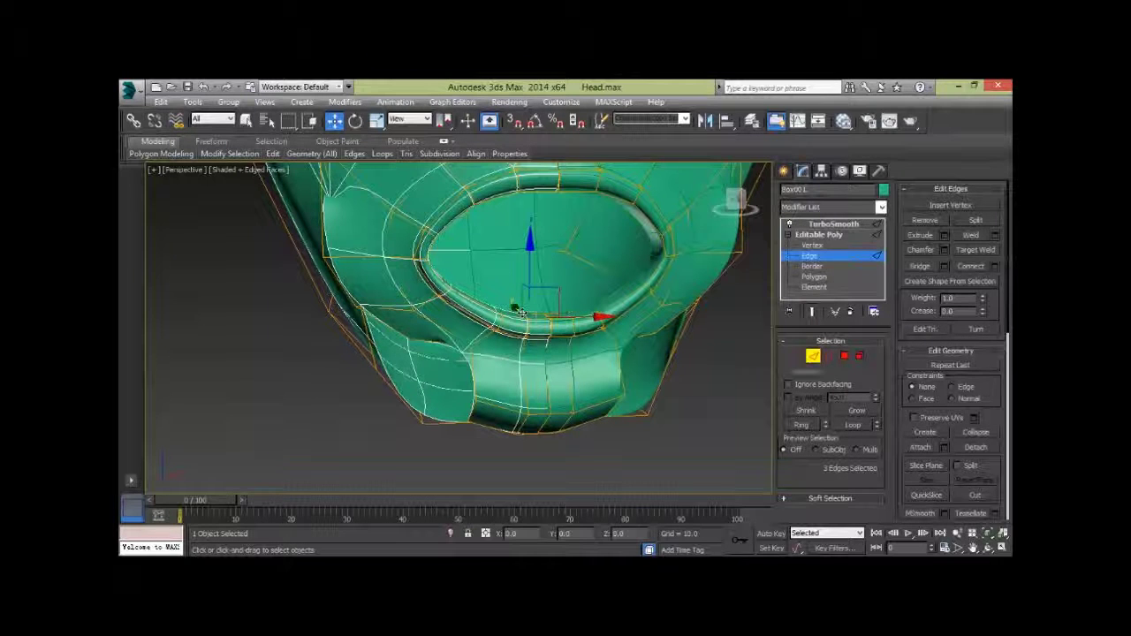
left_click_drag(529, 263, 526, 242)
middle_click_drag(624, 344, 590, 357, "alt")
- Switch to vertex editing in wireframe display and move four lip vertices near the mouth corner along Z to taper it
left_click(797, 357)
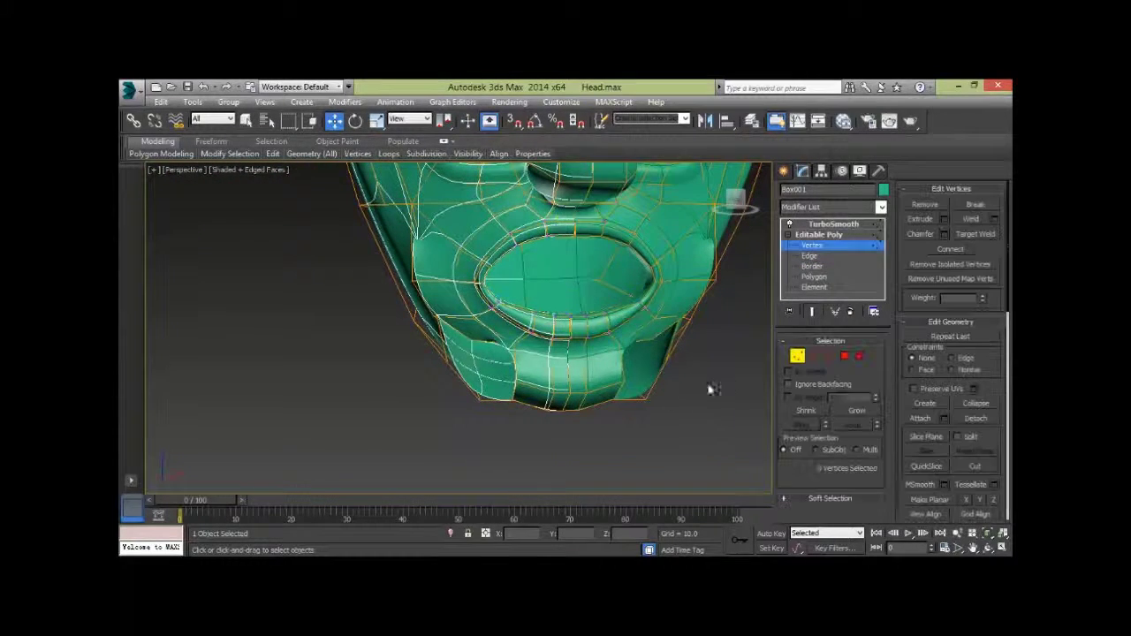
key("F3")
left_click_drag(507, 250, 534, 274)
middle_click_drag(515, 313, 511, 295, "alt")
left_click_drag(486, 322, 504, 265)
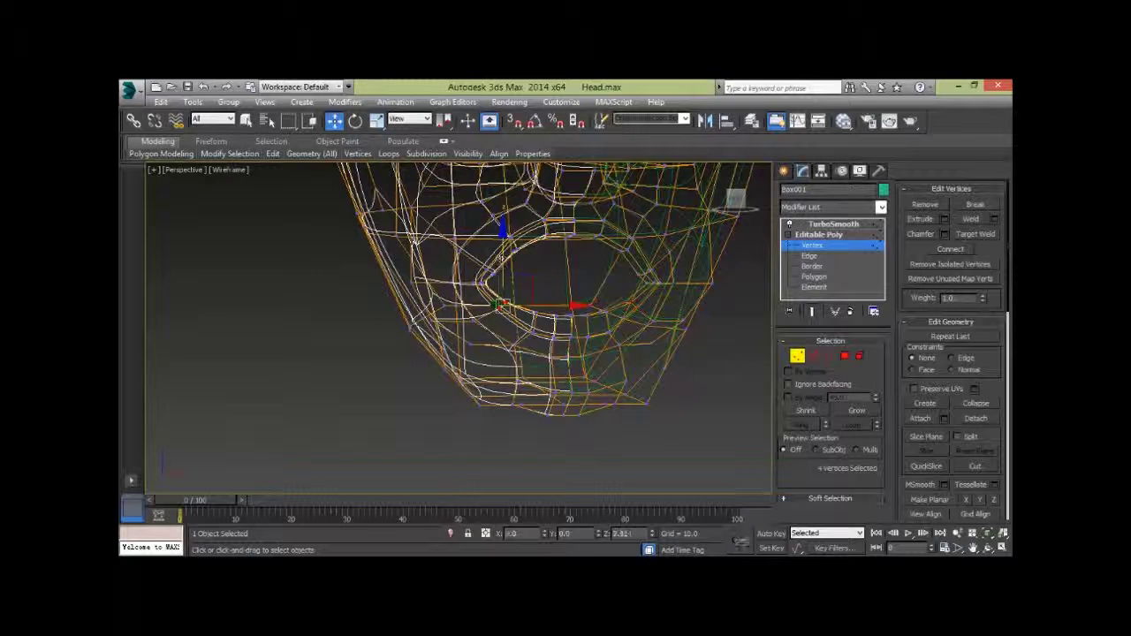
left_click_drag(501, 304, 587, 294)
- Adjust the vertices at the centre of the upper lip, then exit vertex editing and deselect the head
left_click_drag(568, 246, 561, 250)
middle_click_drag(591, 277, 582, 279, "alt")
left_click(570, 248)
left_click_drag(589, 213, 568, 258)
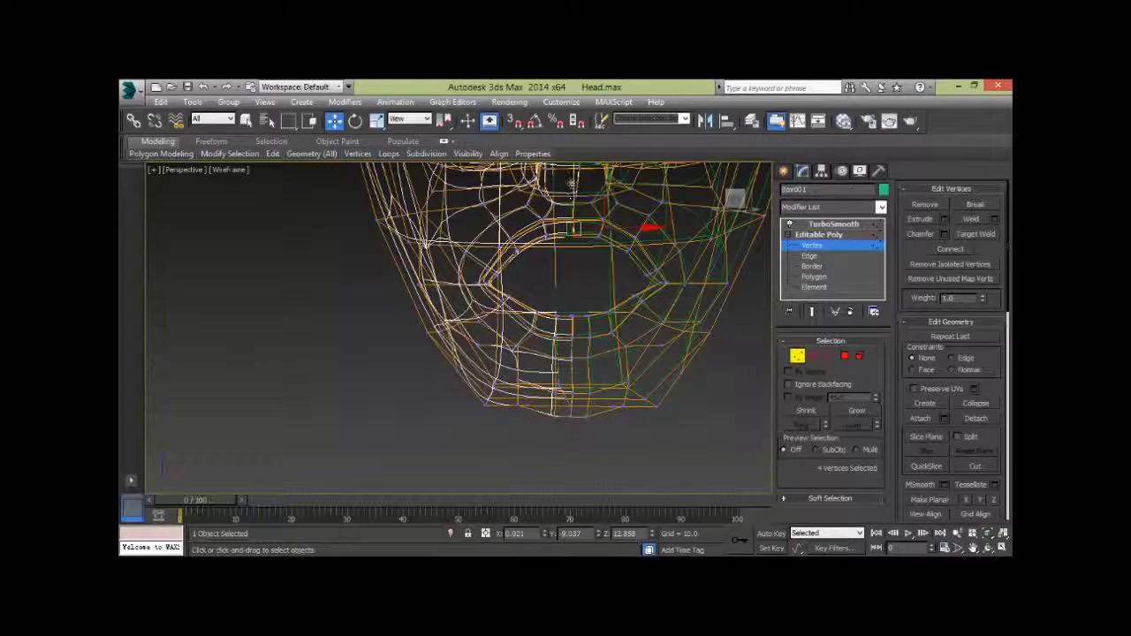
middle_click_drag(644, 323, 658, 364, "alt")
left_click(733, 368)
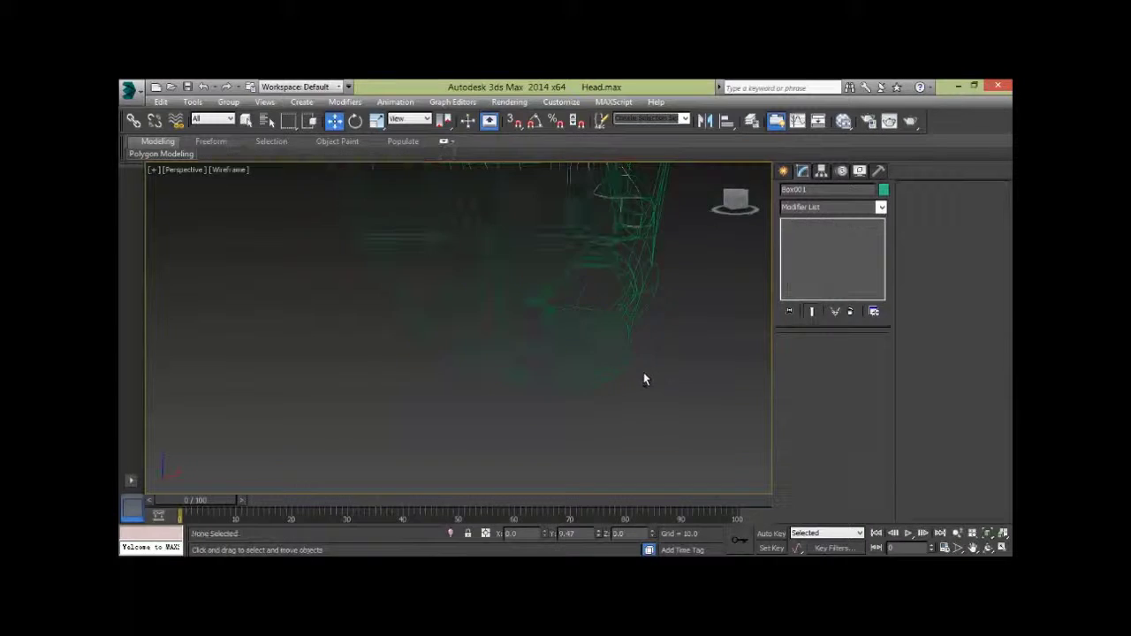
- Restore the shaded display and render the perspective view to check the head's shape
scroll(662, 374, "up", 3)
key("F3")
mouse_move(662, 374)
middle_mouse_down("alt")
mouse_move(630, 416)
mouse_move(664, 419)
mouse_move(663, 429)
mouse_move(541, 418)
mouse_move(609, 441)
mouse_move(627, 421)
middle_mouse_up("alt")
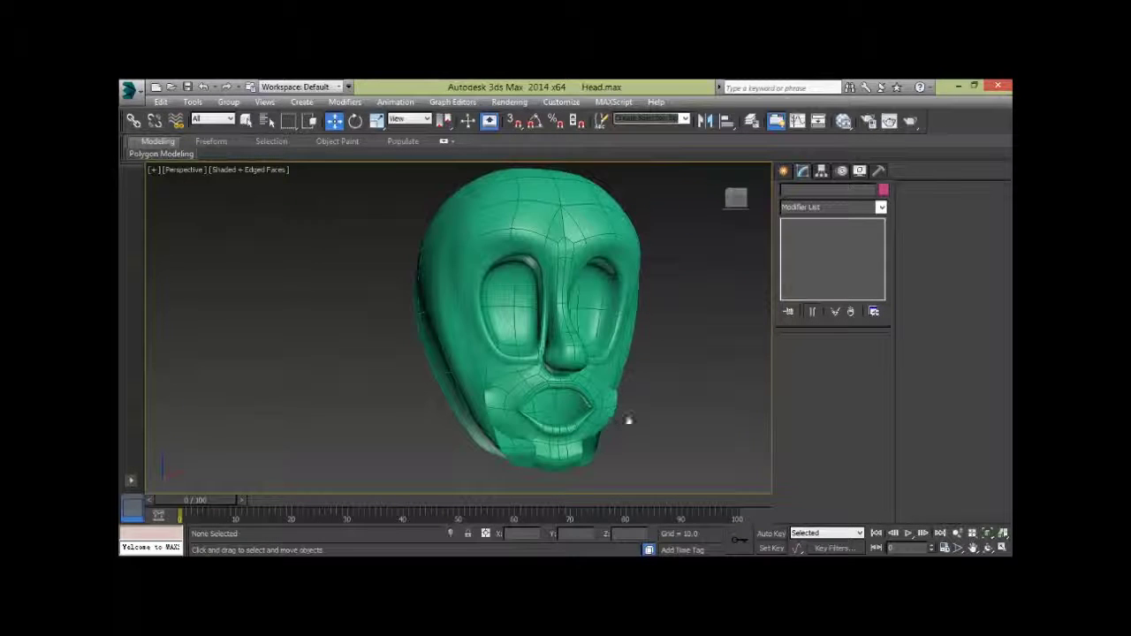
middle_click_drag(466, 452, 580, 434, "alt")
key("shift+q")
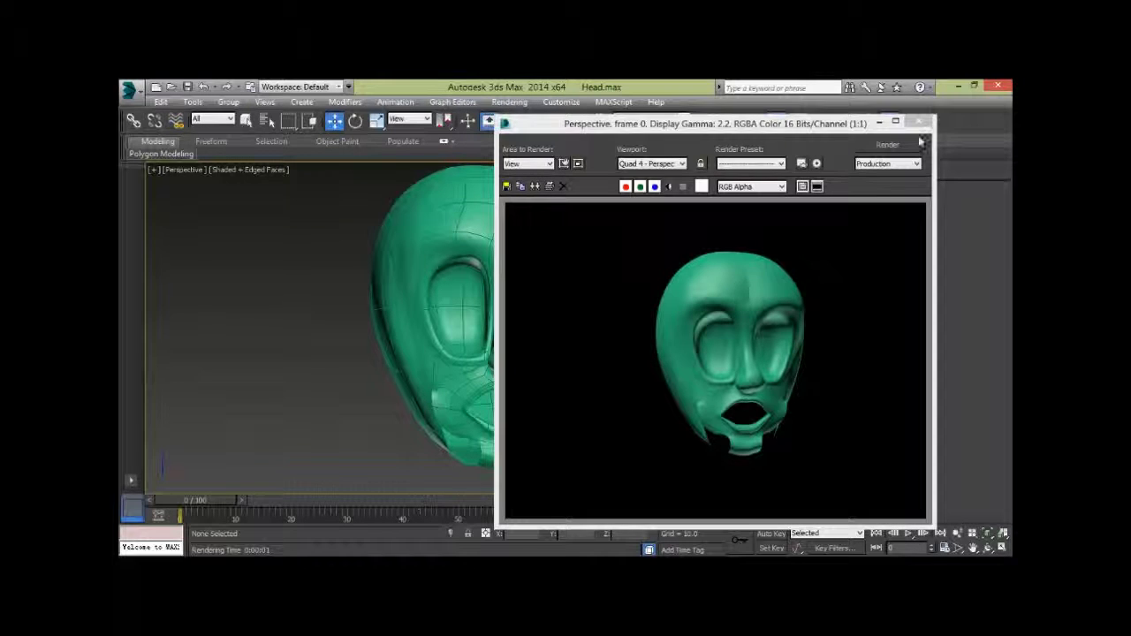
left_click(457, 333)
- Reselect the head and, in vertex editing with 3D snapping on, cut a new edge up the cheek from the lower jaw
middle_click_drag(487, 343, 566, 350, "alt")
scroll(470, 371, "up", 2)
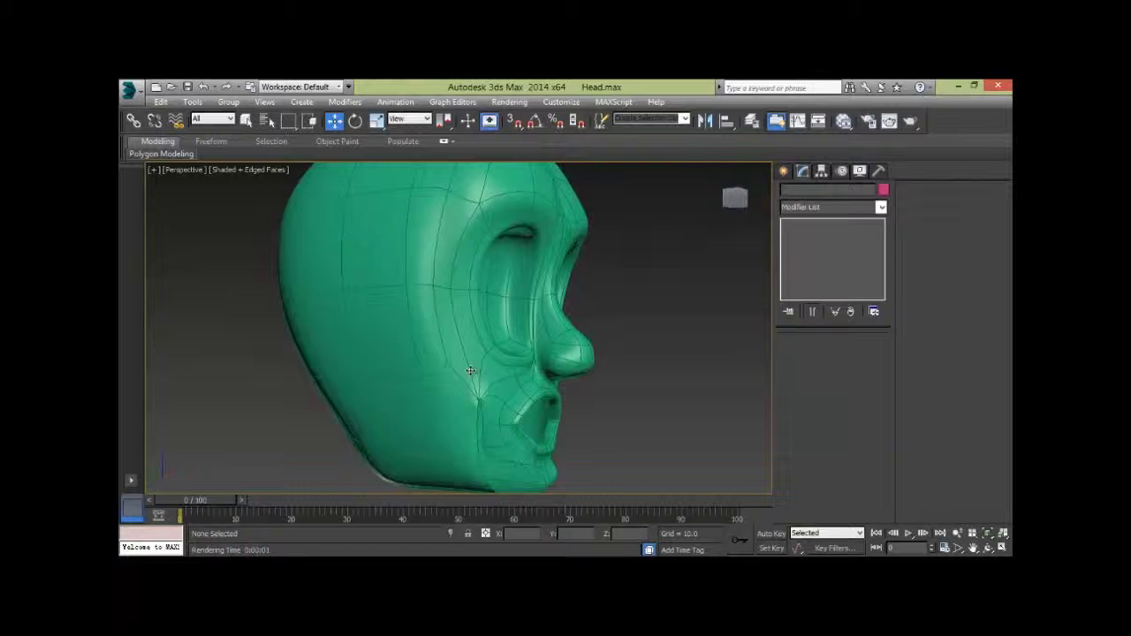
left_click(470, 370)
middle_click_drag(639, 330, 737, 310, "alt")
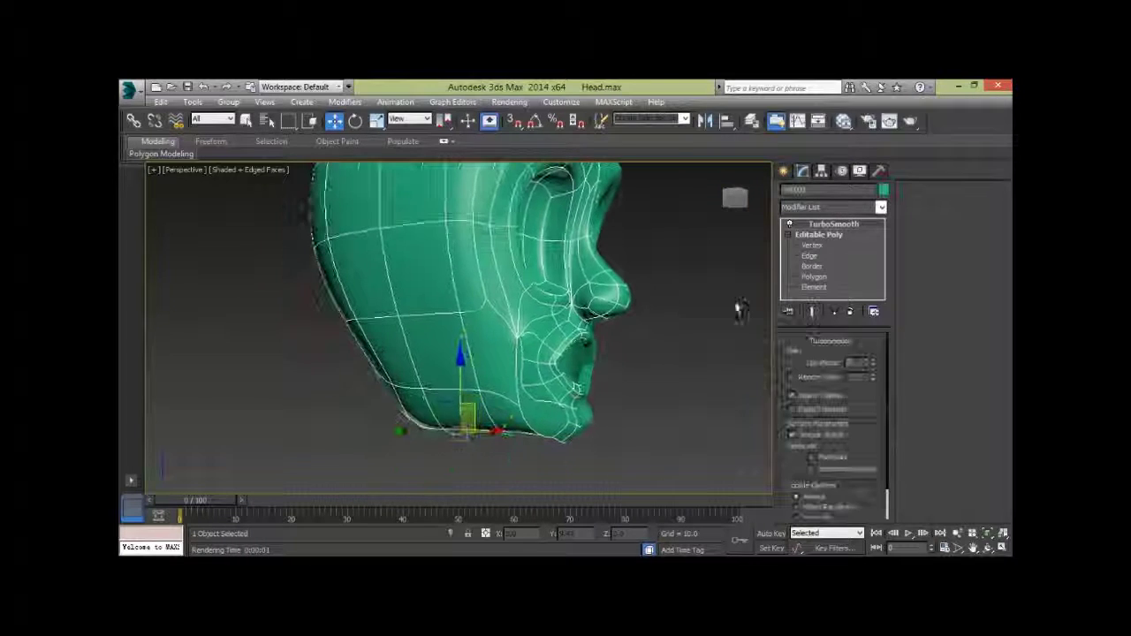
left_click(815, 258)
scroll(544, 356, "up", 2)
left_click(502, 347)
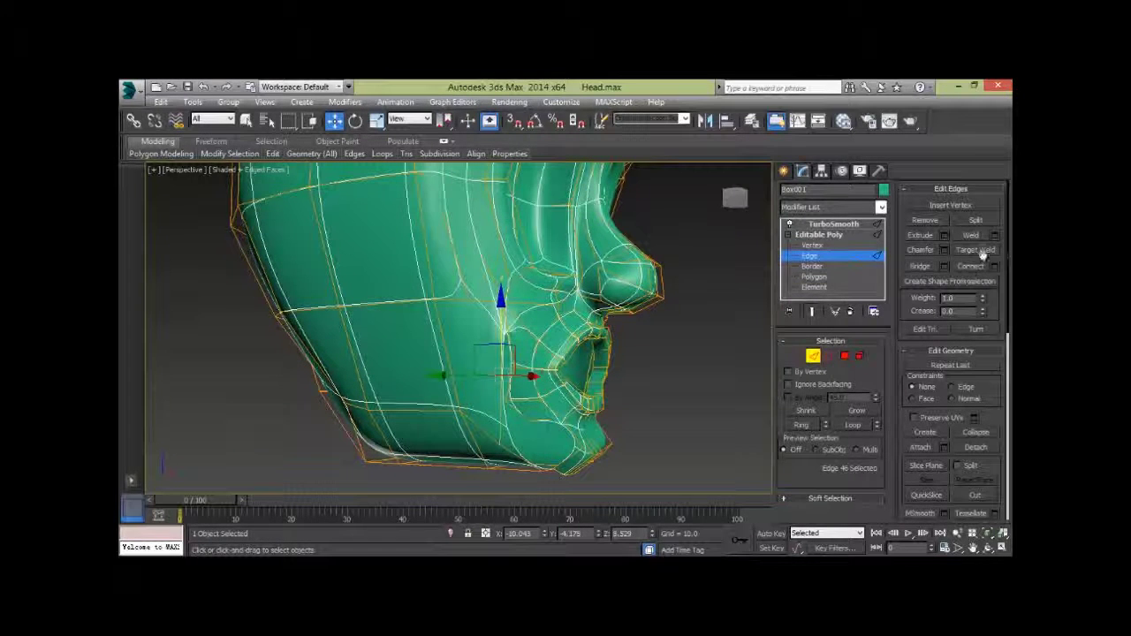
left_click(799, 356)
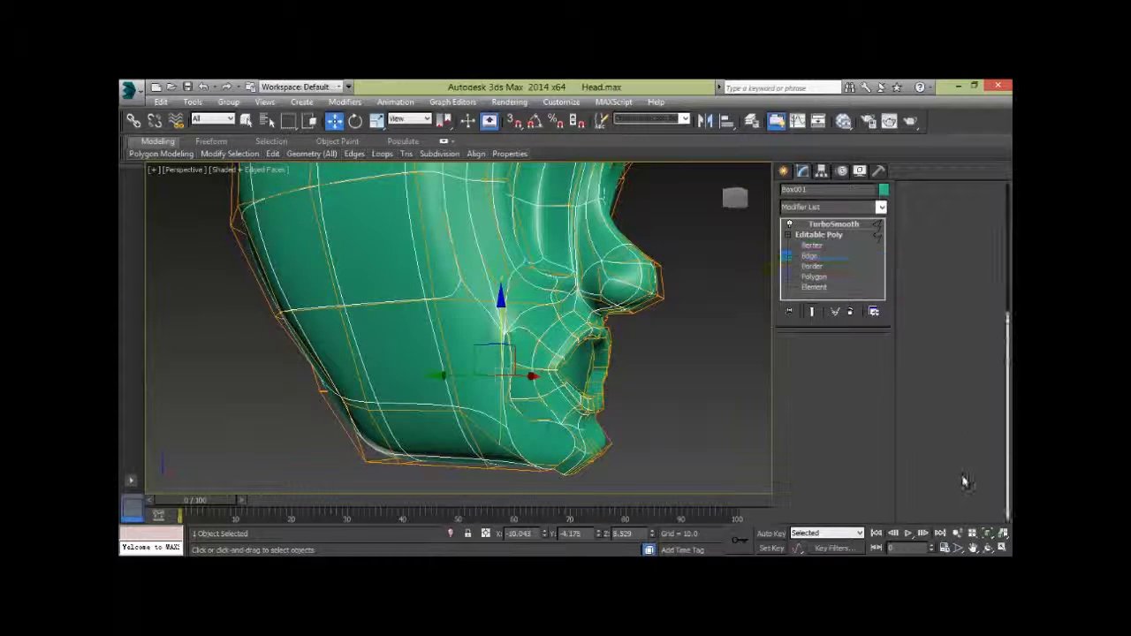
left_click(977, 466)
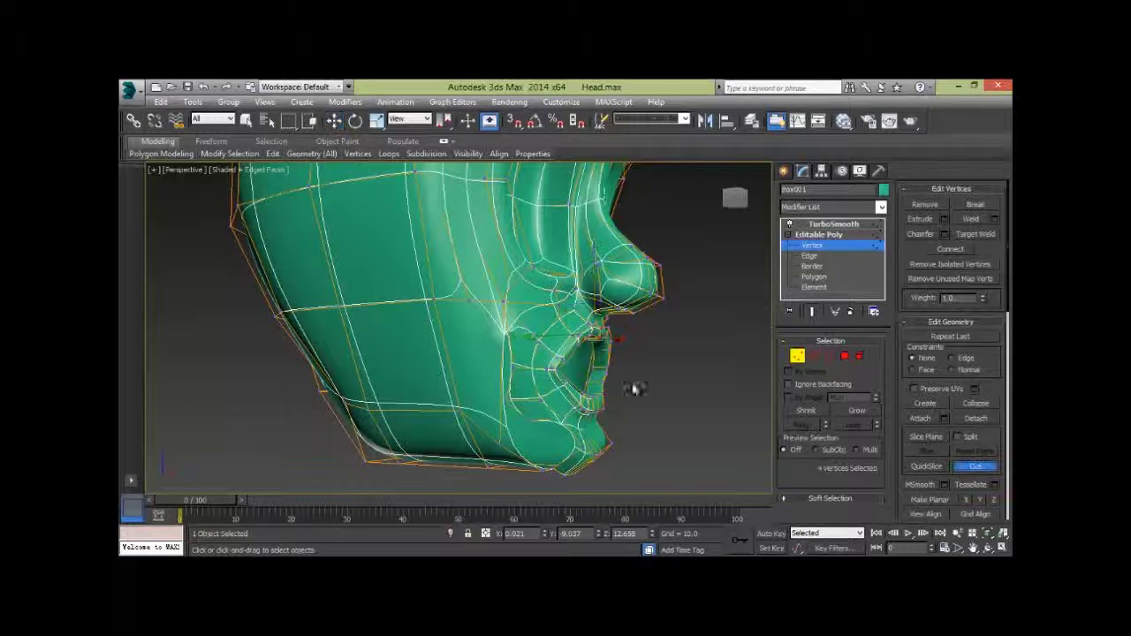
key("s")
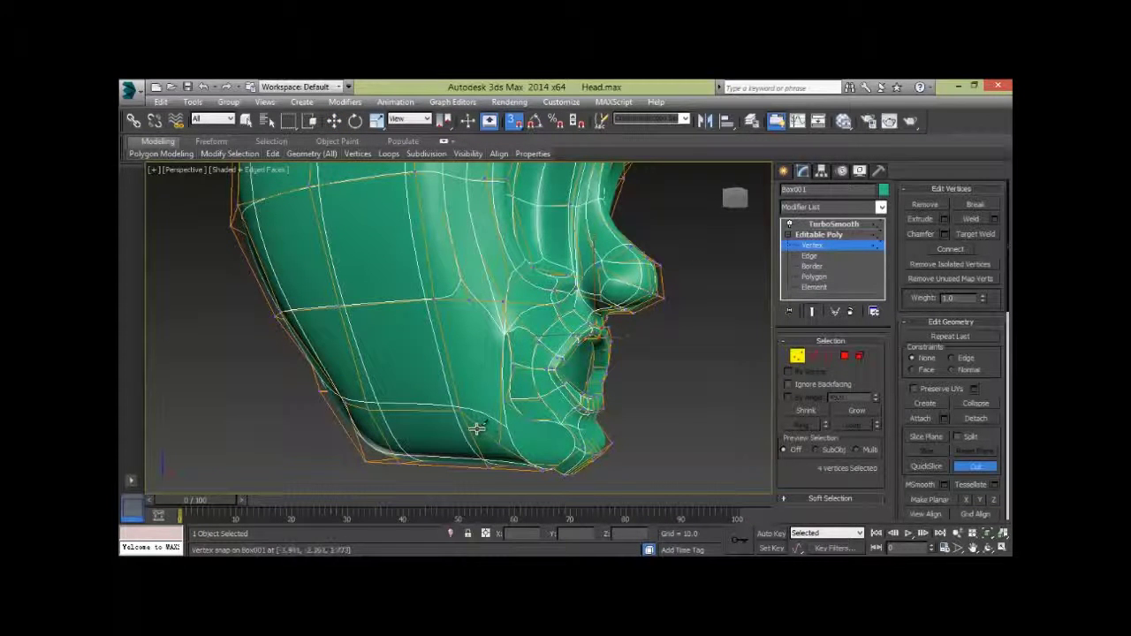
left_click(480, 426)
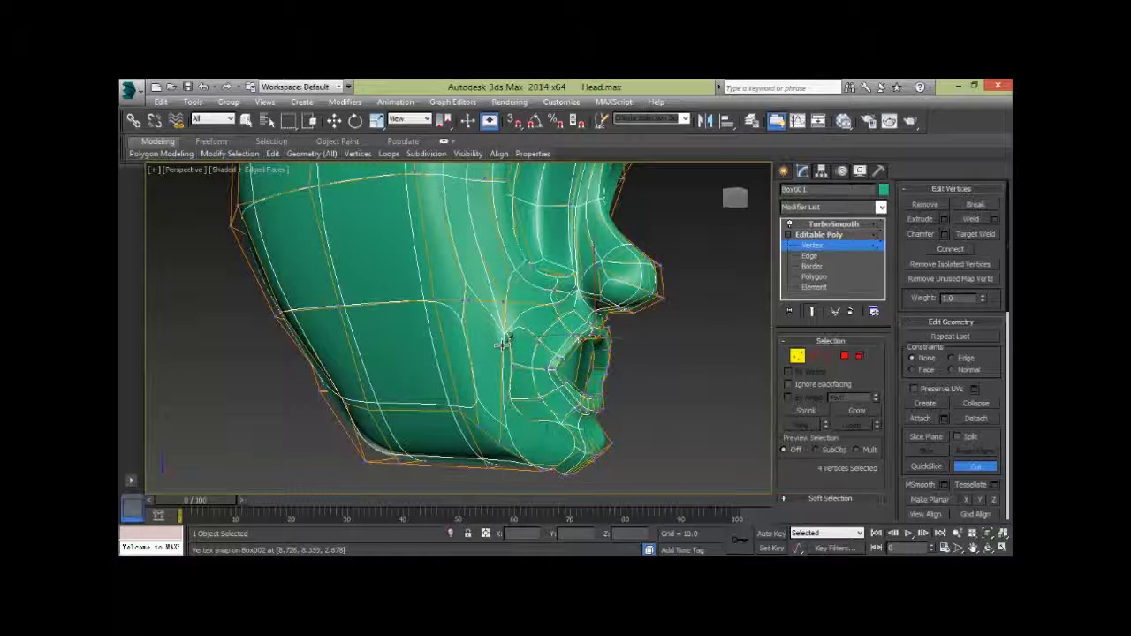
- Continue the cut across the cheek from the edge beside the mouth back toward the jaw, then finish cutting
middle_click_drag(714, 396, 655, 405, "alt")
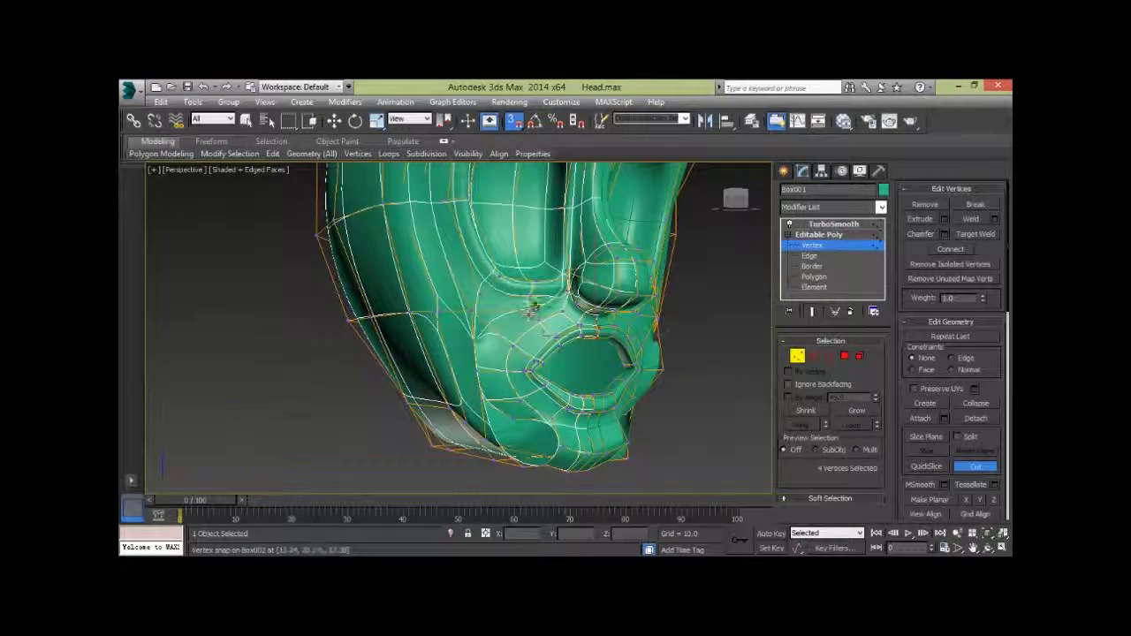
middle_click_drag(534, 386, 583, 403, "alt")
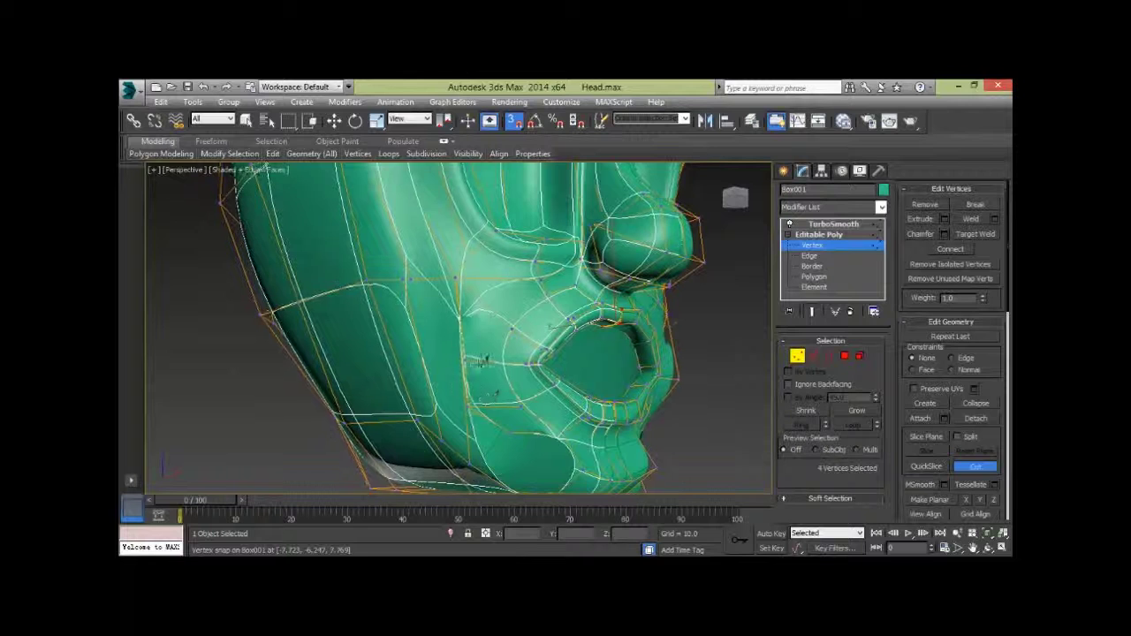
mouse_move(469, 356)
middle_mouse_down("alt")
mouse_move(517, 378)
mouse_move(474, 351)
middle_mouse_up("alt")
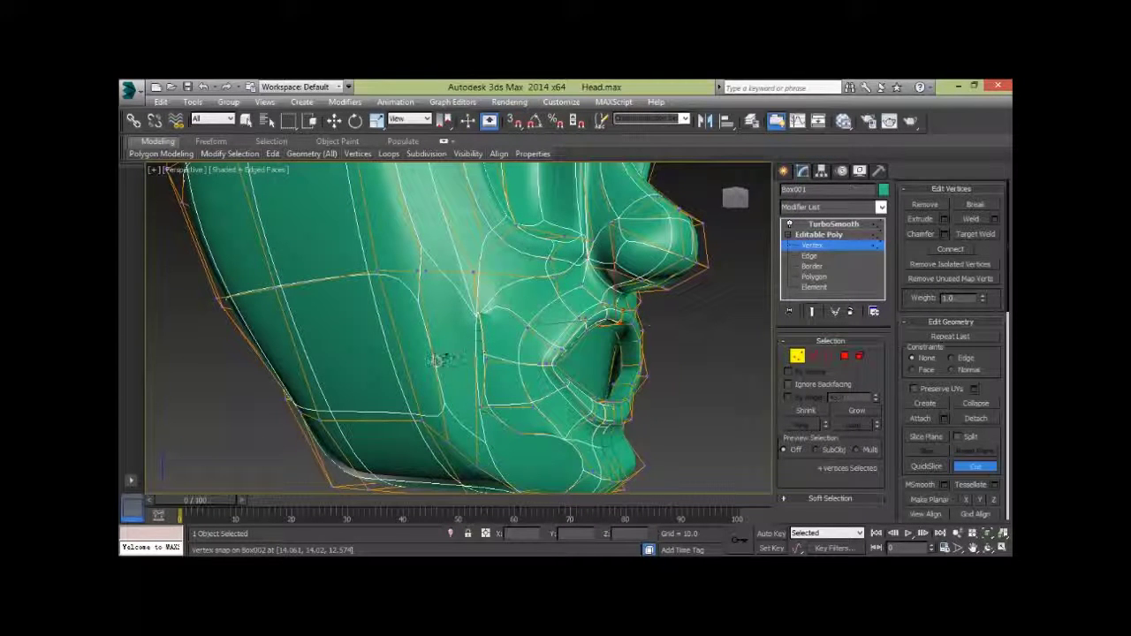
key("s")
left_click(430, 353)
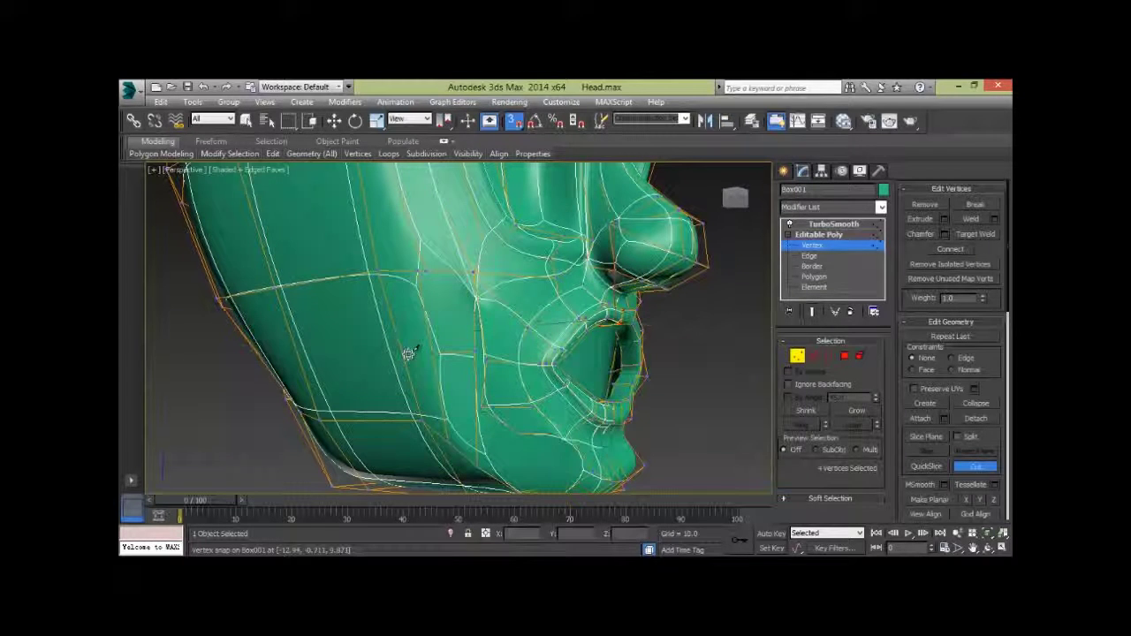
left_click(402, 354)
key("s")
middle_click_drag(512, 375, 529, 396, "alt")
middle_click_drag(592, 332, 582, 329, "alt")
right_click(610, 410)
- Use Target Weld on the cheek vertices beside the mouth corner where the new cuts meet
middle_click_drag(602, 403, 645, 362, "alt")
left_click(976, 235)
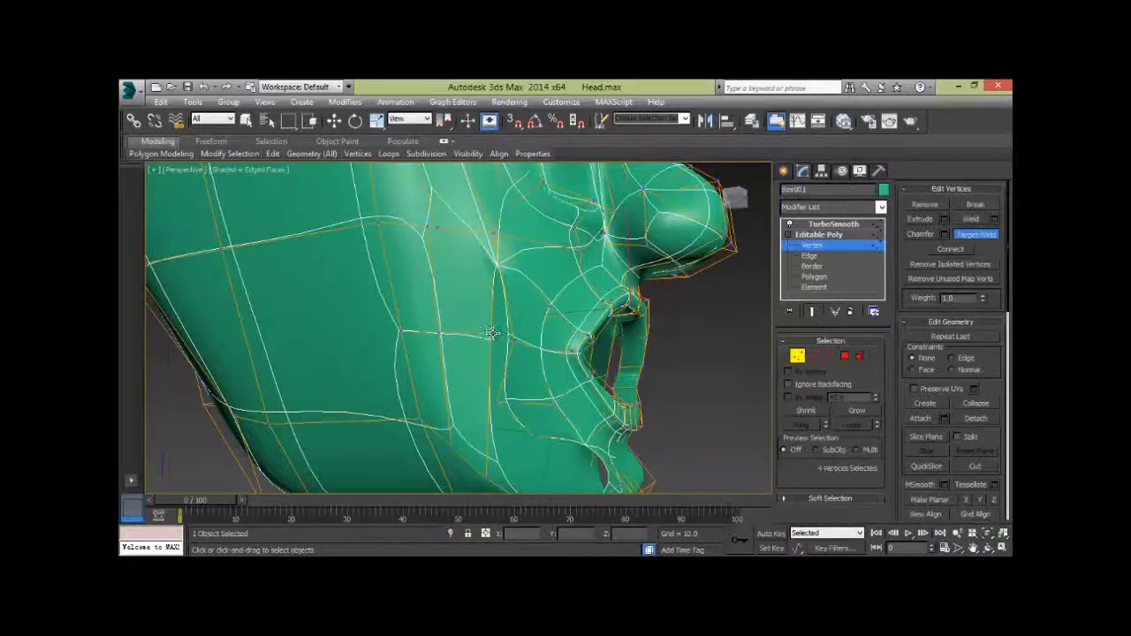
middle_click_drag(545, 345, 460, 349, "alt")
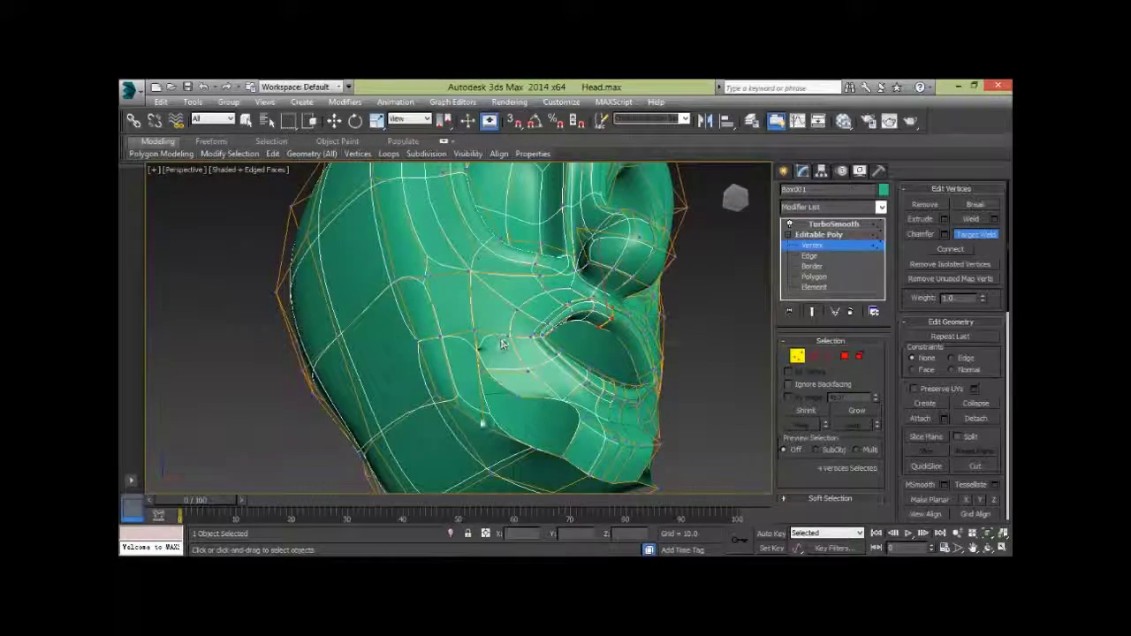
middle_click_drag(480, 371, 461, 420, "alt")
- Move the vertex below the mouth corner down along Z
key("w")
left_click(460, 421)
middle_click_drag(566, 401, 525, 403, "alt")
left_click(513, 402)
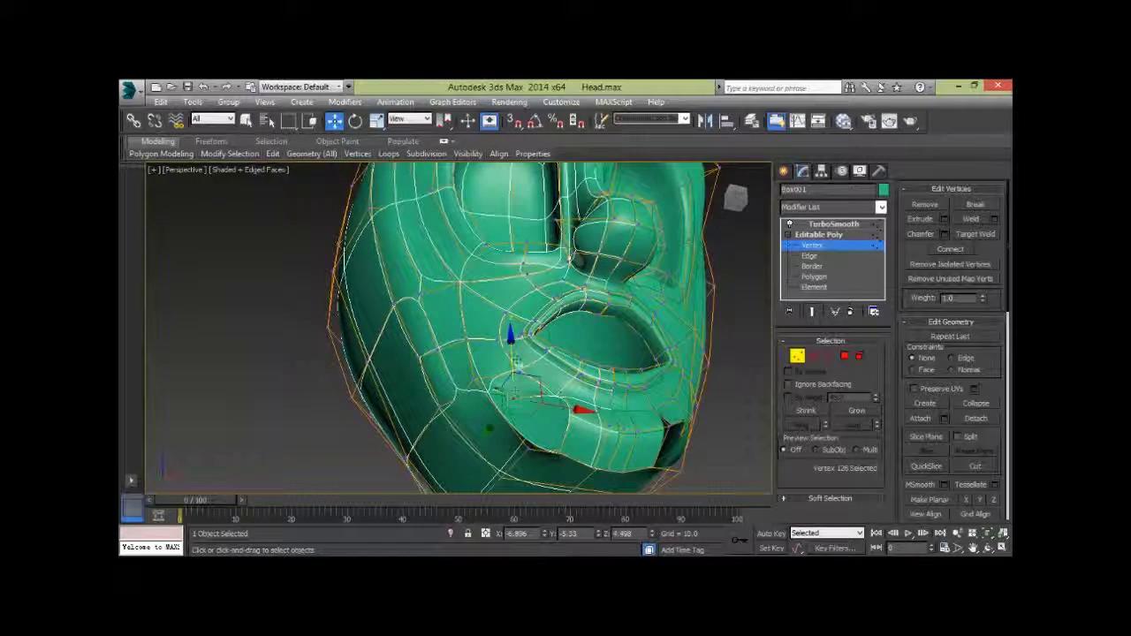
left_click_drag(514, 363, 515, 386)
- Target-weld the loose vertex between the mouth corner and the chin to its neighbour, then leave Target Weld
middle_click_drag(492, 450, 649, 433, "alt")
left_click(521, 433)
left_click(518, 432)
left_click(975, 233)
left_click(529, 435)
left_click(516, 426)
middle_click_drag(591, 445, 497, 444, "alt")
left_click(989, 234)
- Select two vertices on the lower cheek and move them back along Y, away from the mouth
left_click(476, 389)
left_click(465, 341, "ctrl")
middle_click_drag(615, 434, 631, 440, "alt")
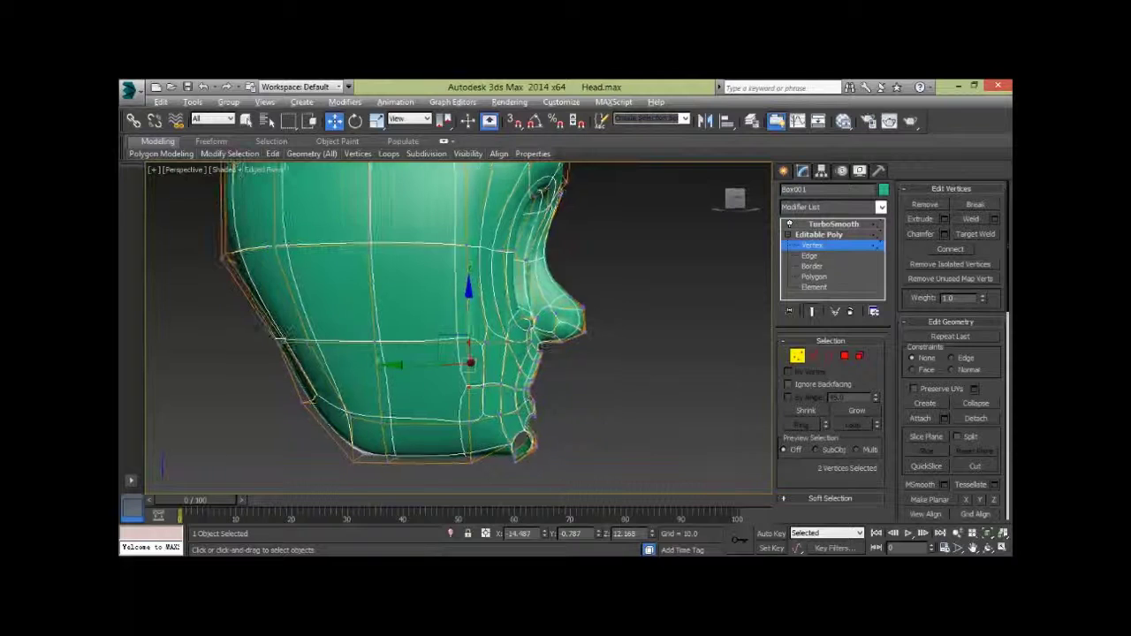
left_click_drag(417, 364, 390, 363)
- Select the two close vertices on the cheek below the outer eye and collapse them into one
left_click(468, 252)
middle_click_drag(541, 320, 517, 379, "alt")
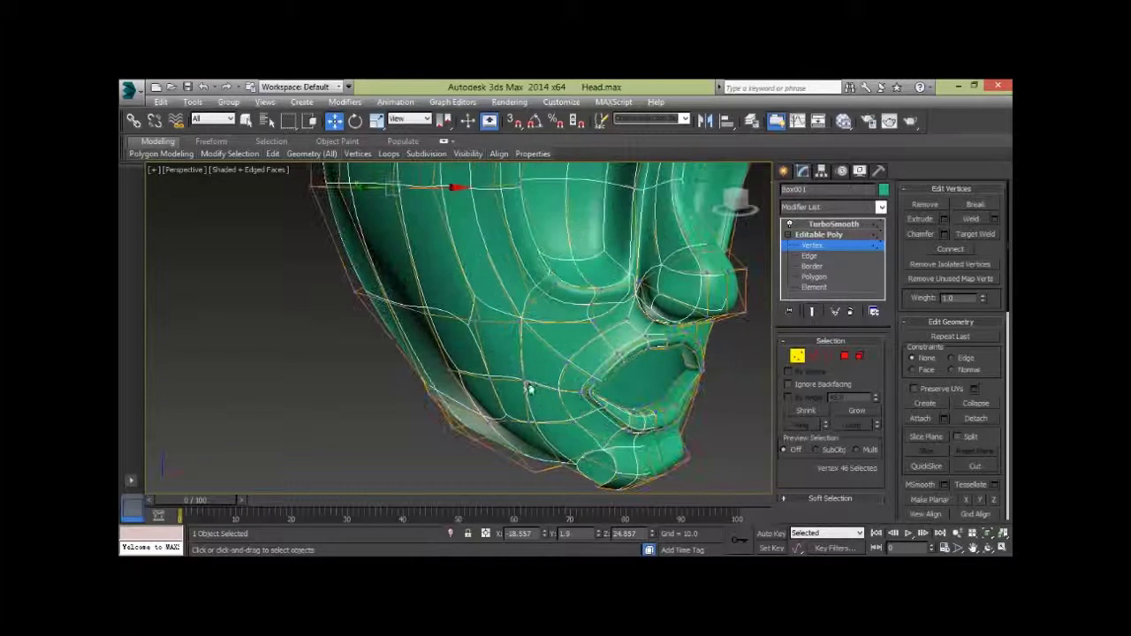
left_click(479, 313)
middle_click_drag(544, 339, 403, 295, "alt")
left_click_drag(422, 287, 470, 318)
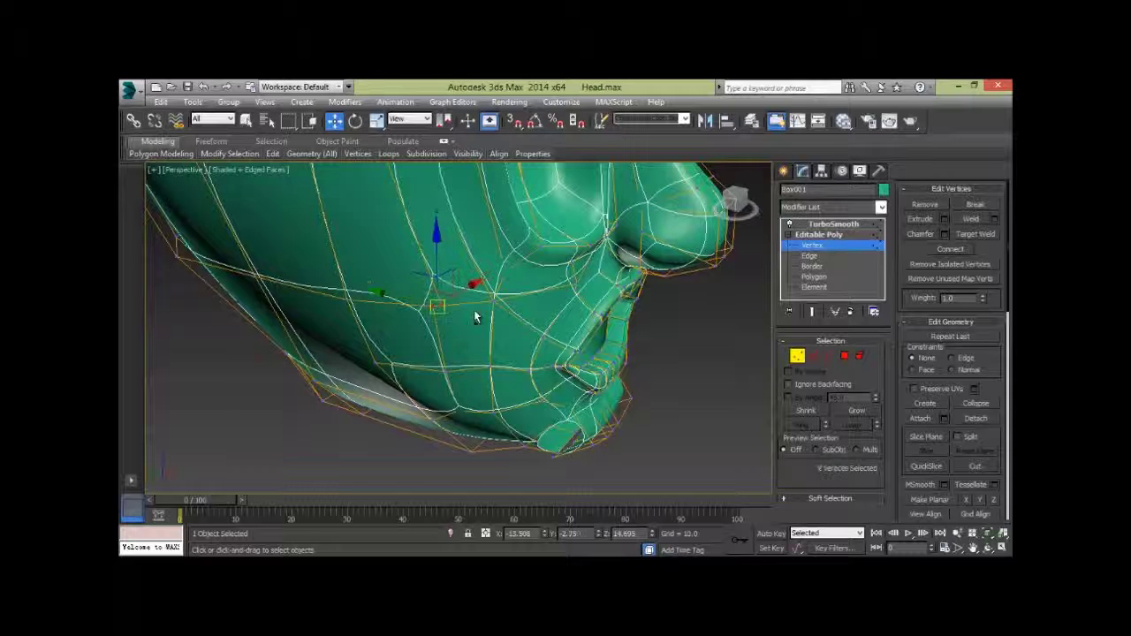
left_click(975, 403)
- Move the vertex on the side of the head at eye level inward along X
middle_click_drag(545, 316, 496, 323, "alt")
scroll(504, 321, "down", 5)
middle_click_drag(505, 362, 501, 265, "alt")
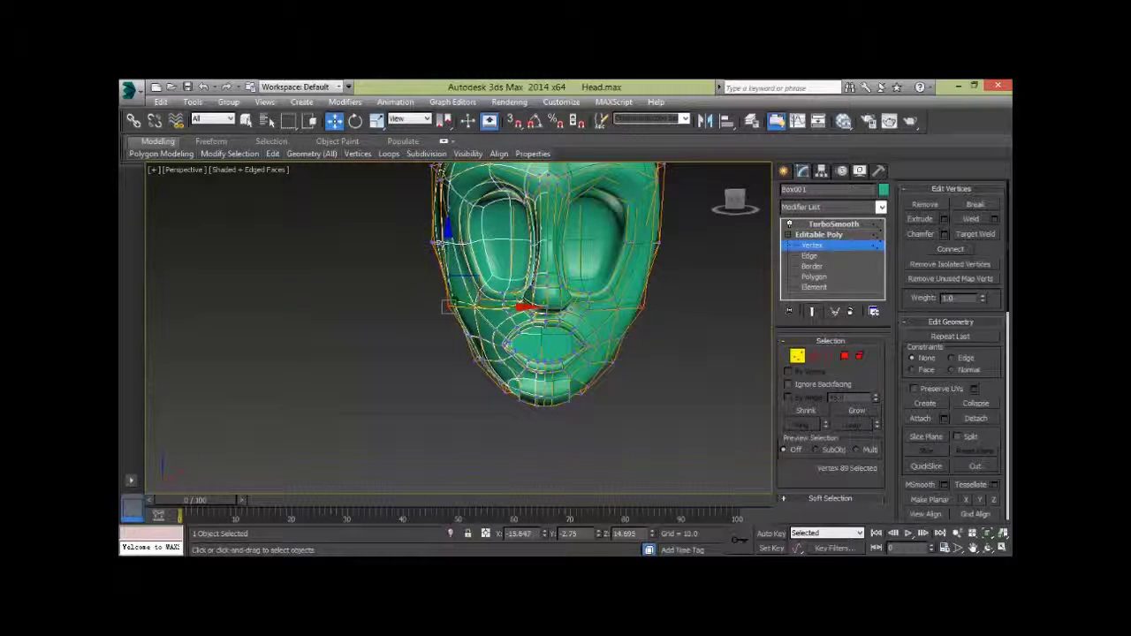
left_click(501, 244)
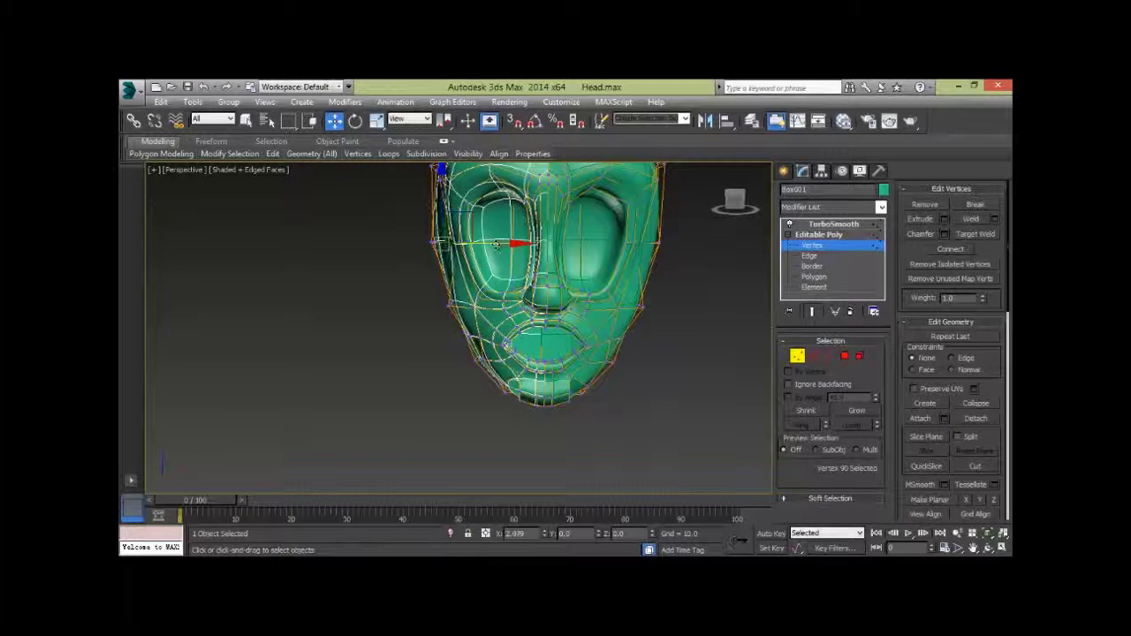
middle_click_drag(580, 312, 530, 300, "alt")
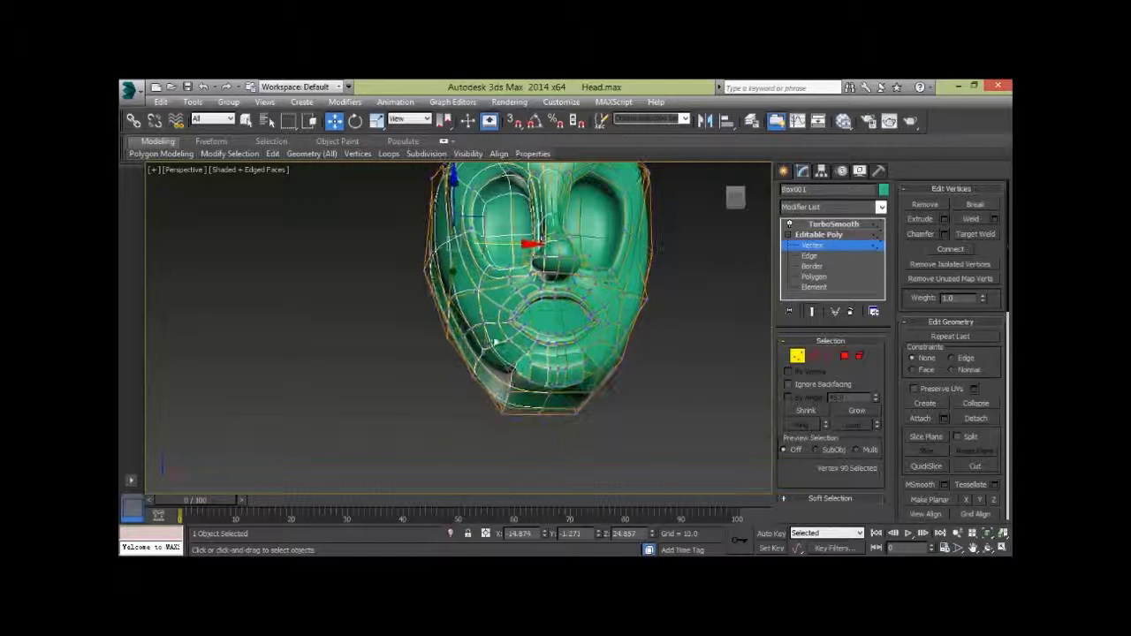
- Select two cheek vertices beside the mouth corner and move them outward along X by about 2.1
left_click(485, 323)
left_click(471, 332, "ctrl")
left_click_drag(519, 326, 512, 325)
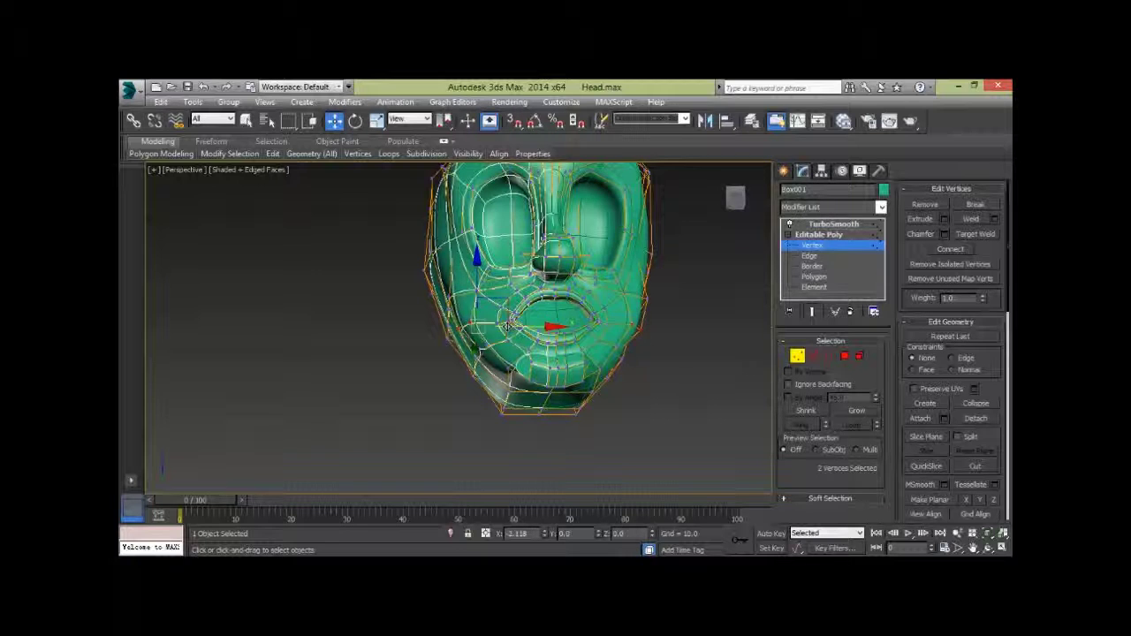
- Exit vertex editing, deselect the head and inspect its overall shape from an angled view
middle_click_drag(625, 389, 619, 423, "alt")
left_click(697, 377)
left_click(797, 356)
left_click(640, 379)
middle_click_drag(500, 404, 563, 439, "alt")
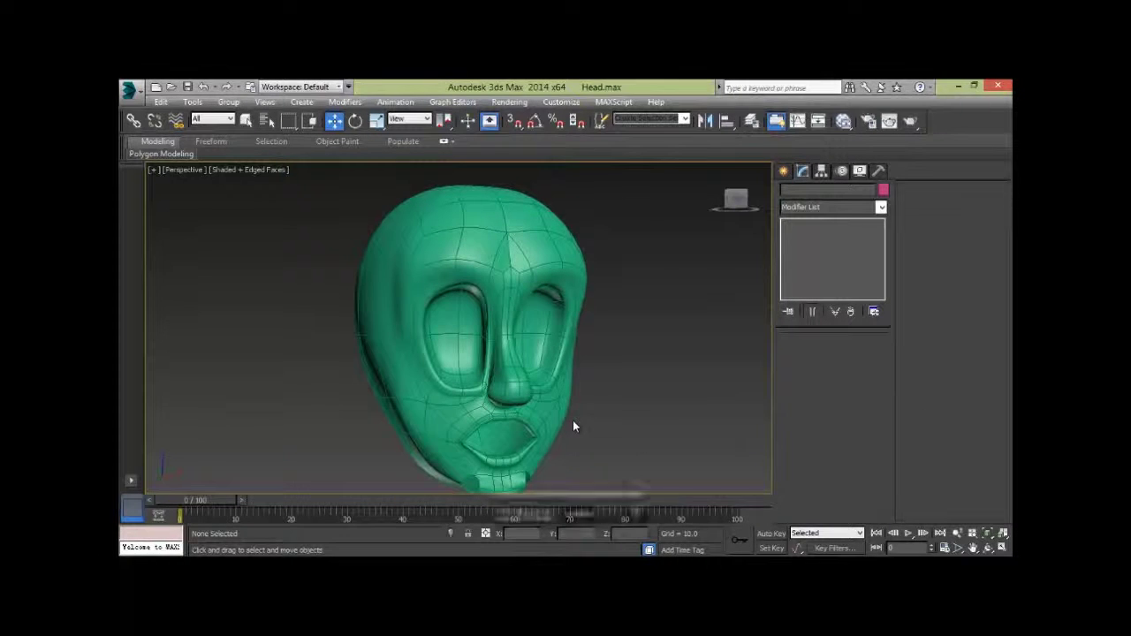
left_click(738, 565)
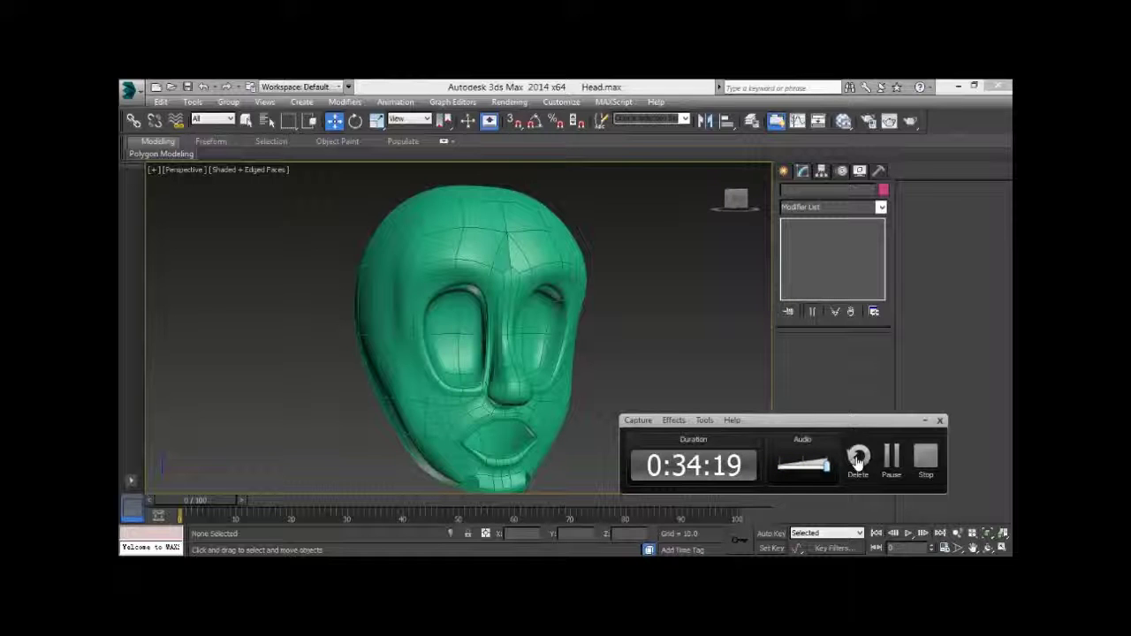
left_click(892, 467)
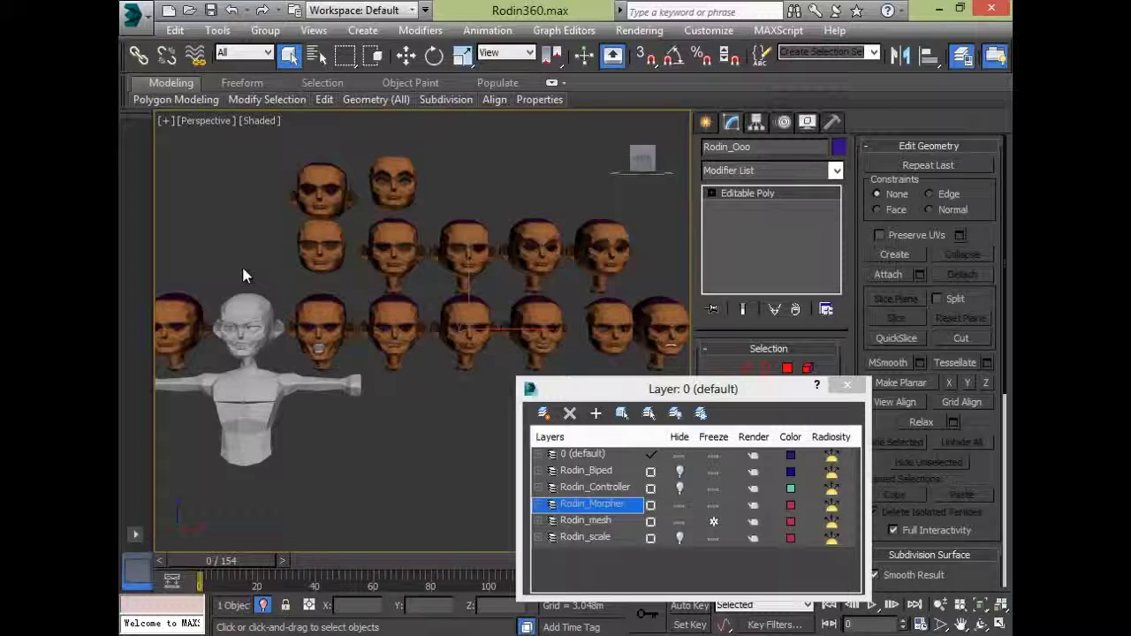
- Select the Rodin_Eee head and examine its mouth shape against the neighbouring expression heads
left_click(421, 384)
left_click(402, 318)
scroll(402, 402, "up", 6)
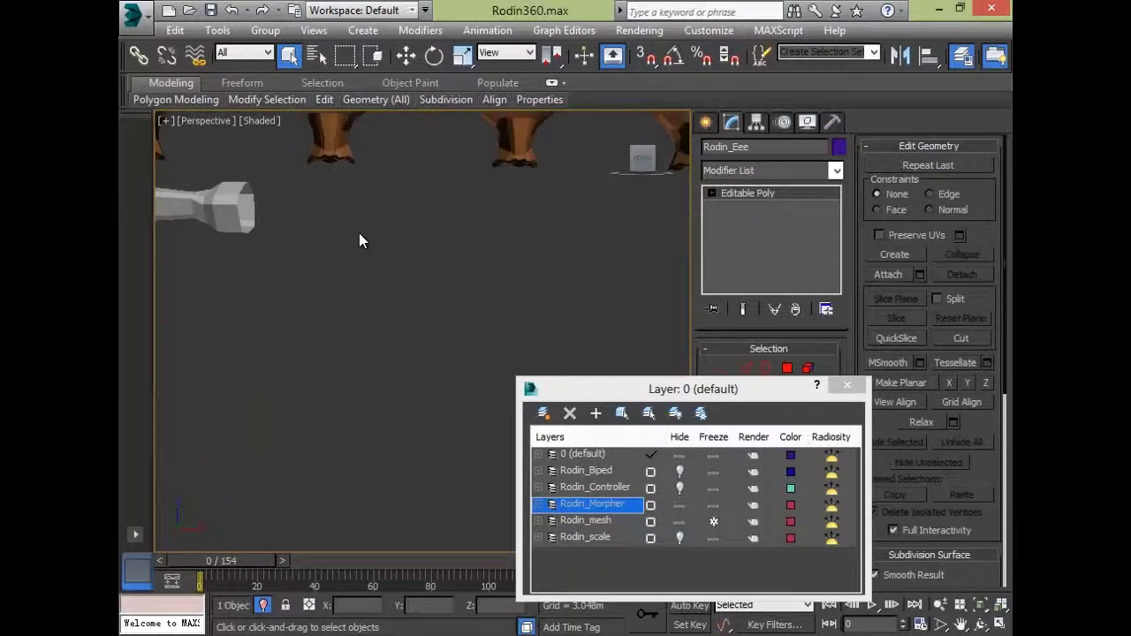
middle_click_drag(389, 316, 412, 409)
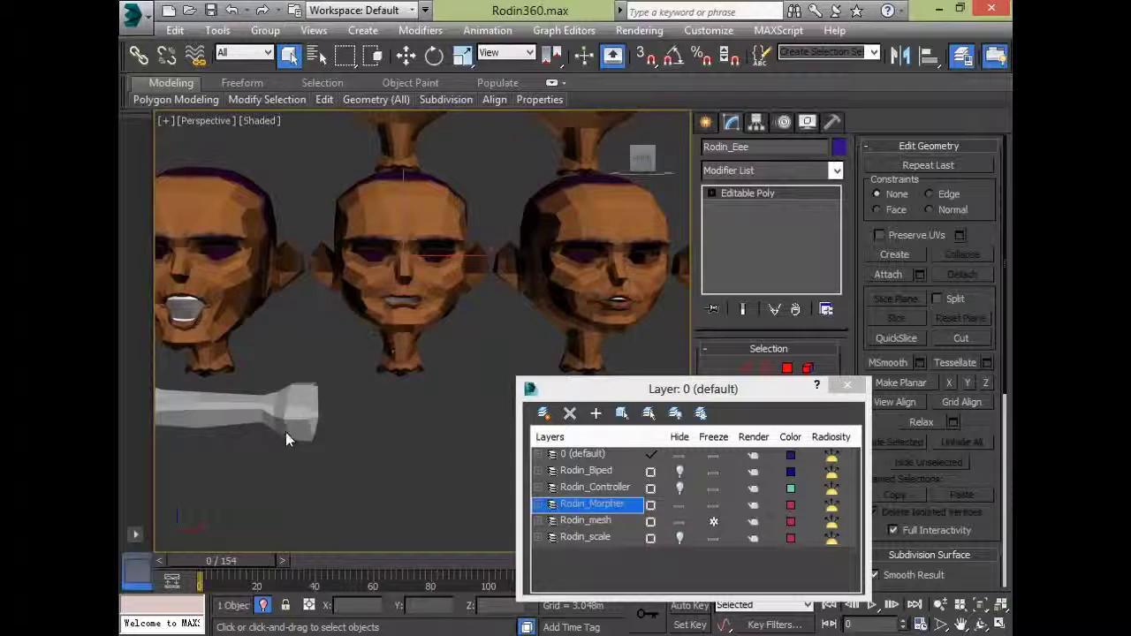
scroll(285, 432, "down", 5)
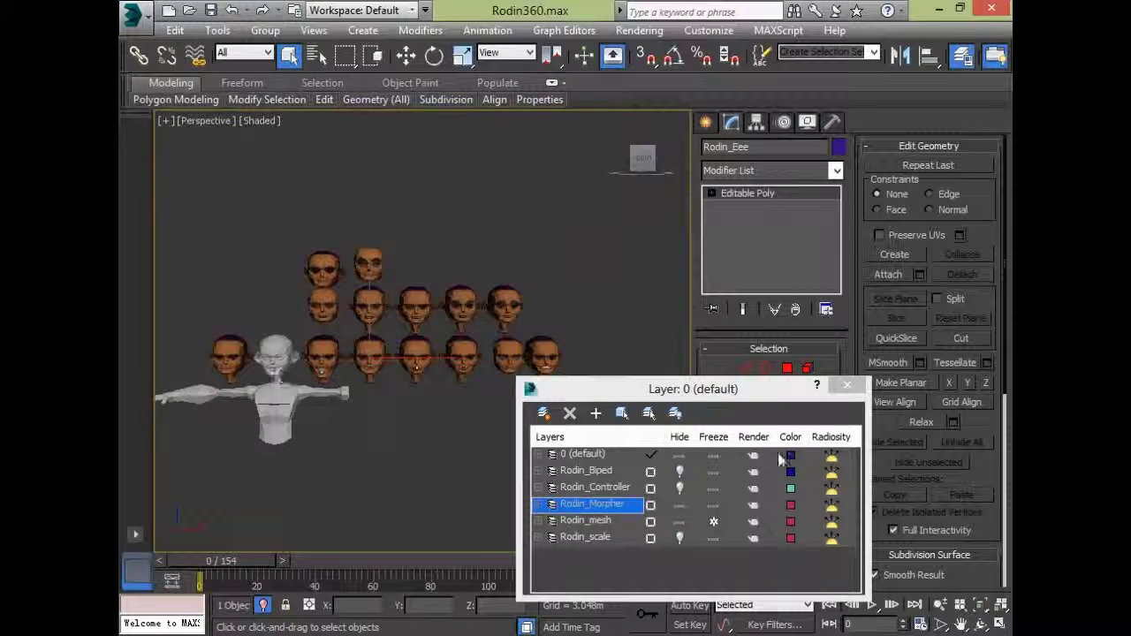
- Unfreeze the Rodin_mesh layer and select the Rodin_head object
left_click(713, 521)
middle_click_drag(231, 536, 340, 521)
scroll(337, 518, "up", 3)
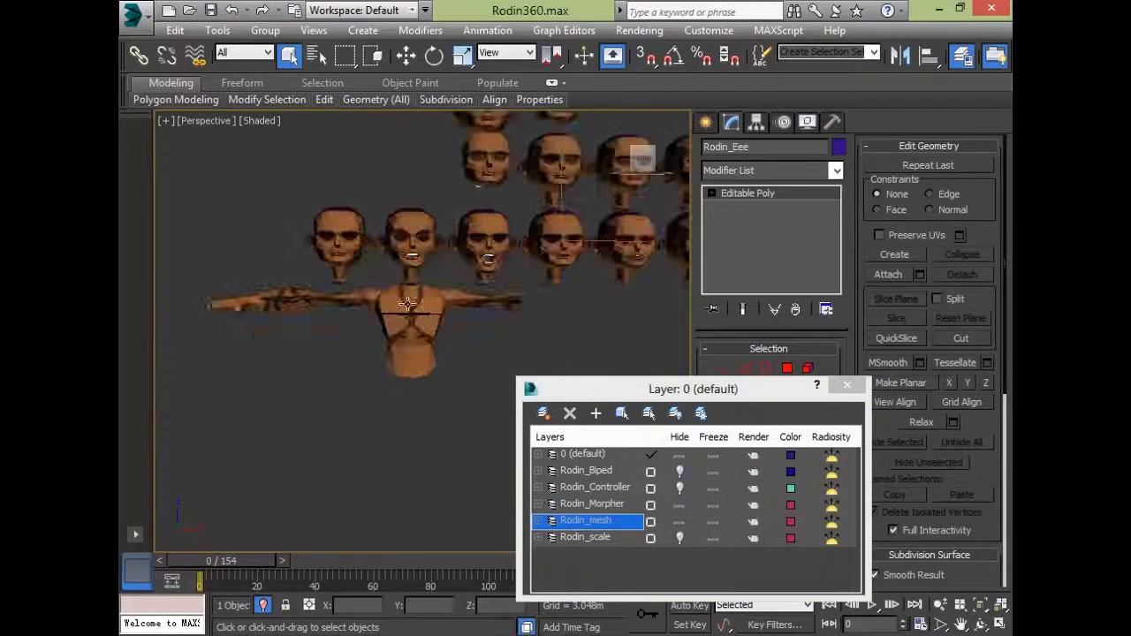
left_click(418, 251)
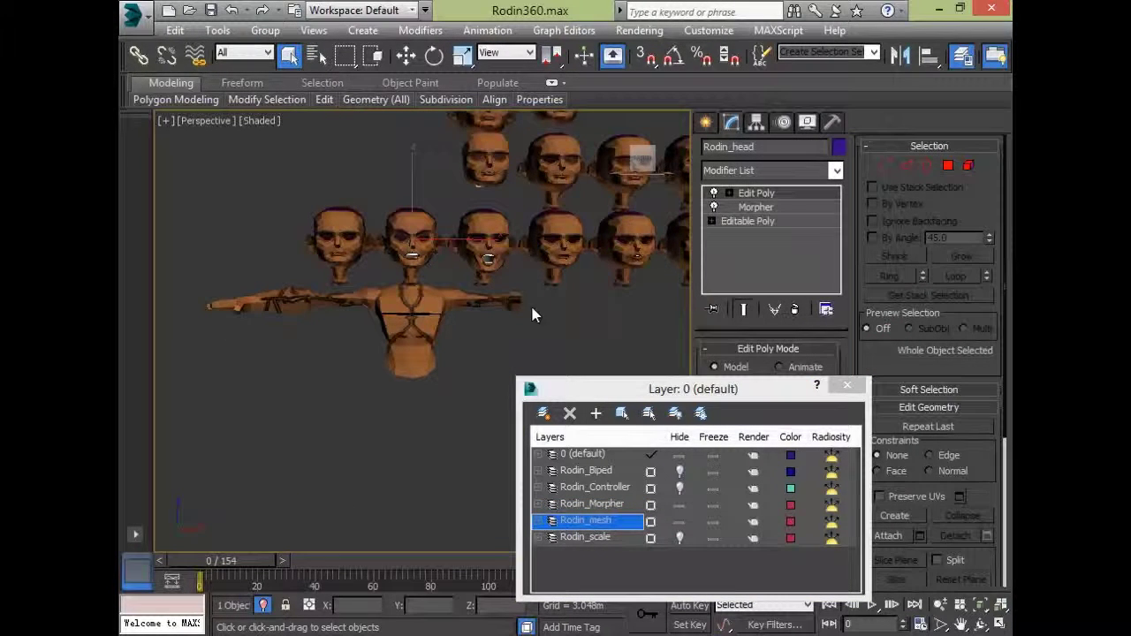
middle_click_drag(533, 312, 487, 354)
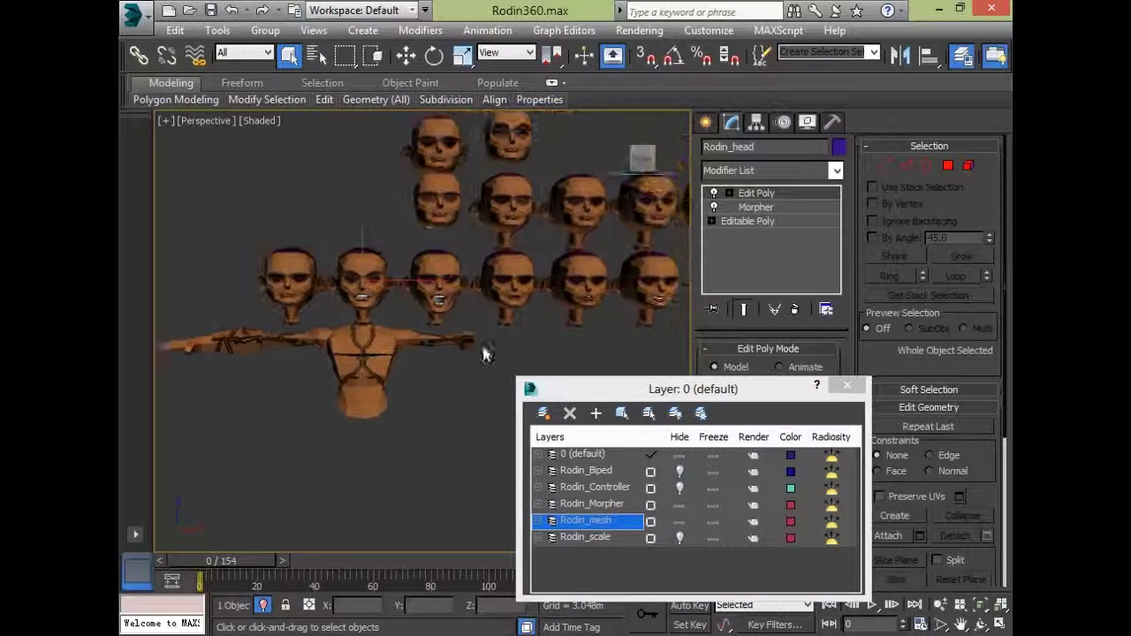
- Switch the Edit Poly modifier off and back on to compare the head with and without its attached body
left_click(714, 193)
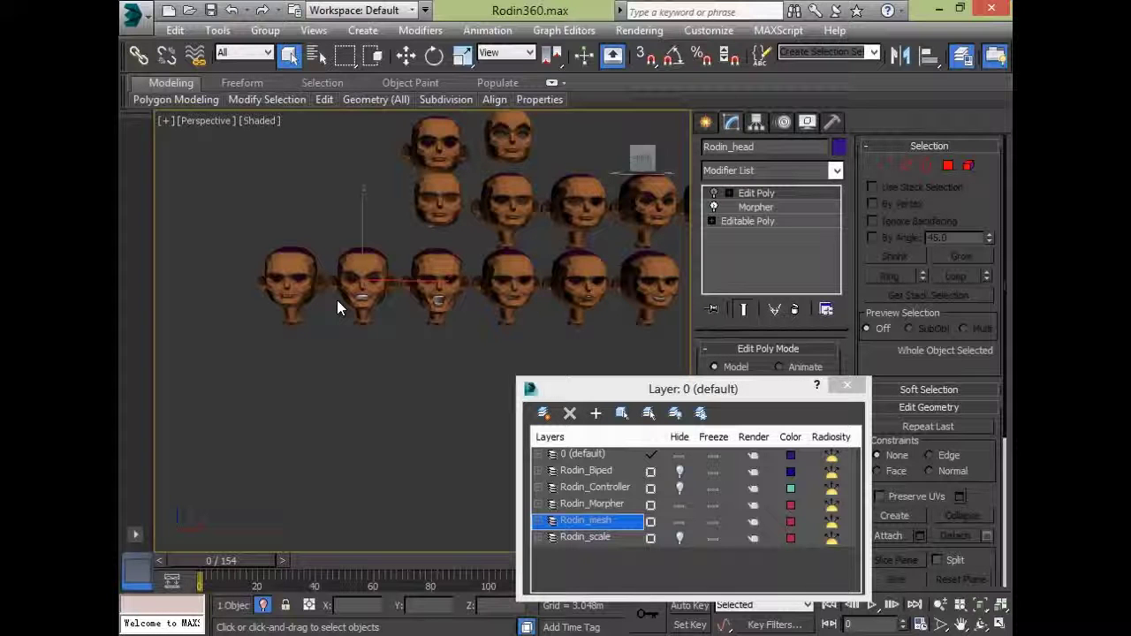
left_click(713, 194)
scroll(457, 257, "up", 6)
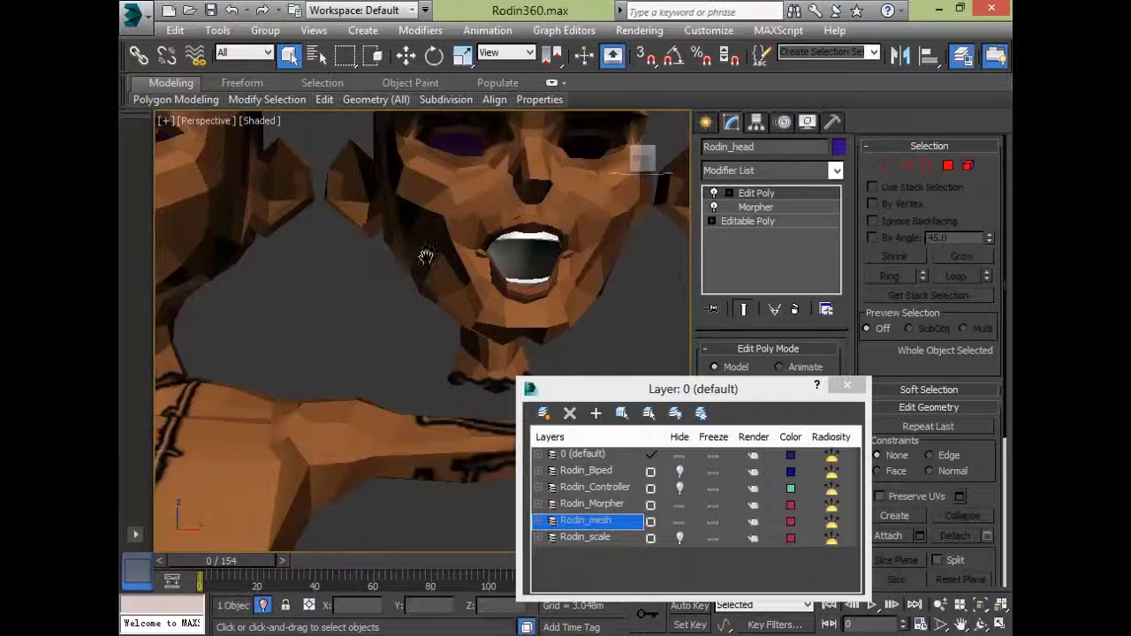
middle_click_drag(428, 256, 624, 288)
scroll(623, 288, "up", 4)
- In vertex editing with wireframe display, select the ring of seam vertices joining the neck base to the body
left_click(904, 166)
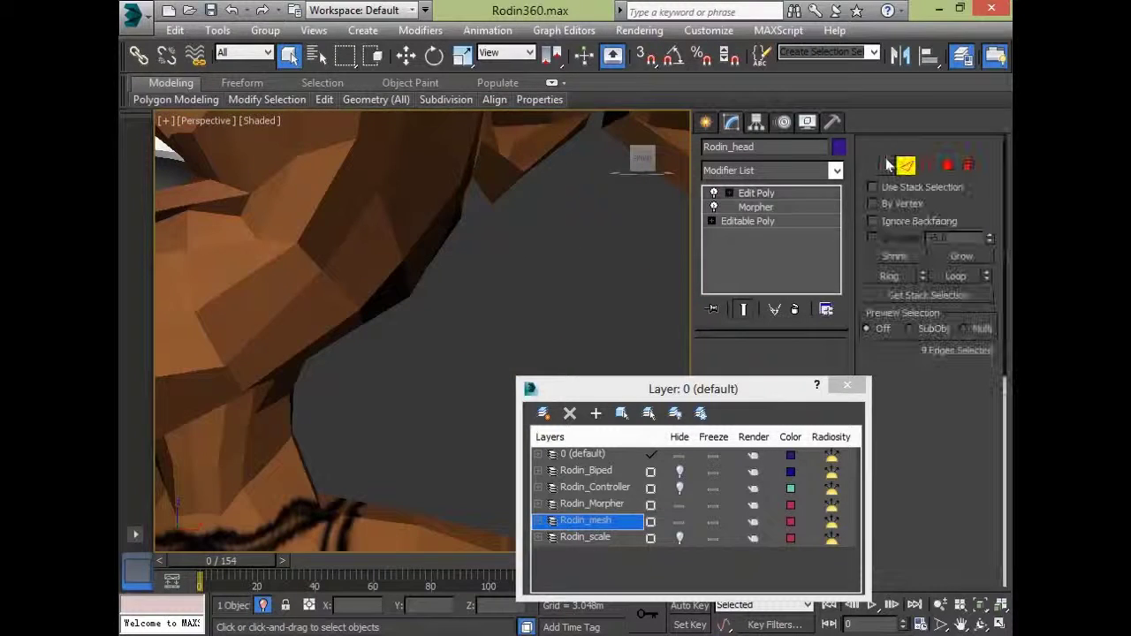
left_click(885, 166)
middle_click_drag(351, 306, 647, 290)
middle_click_drag(623, 283, 629, 279)
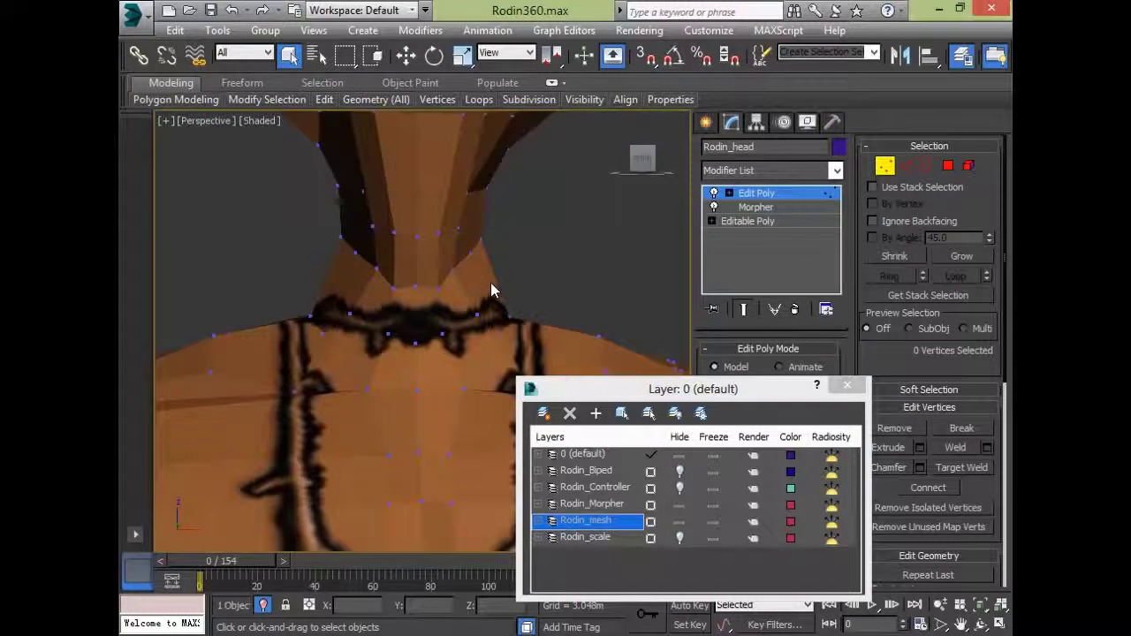
key("F4")
key("F3")
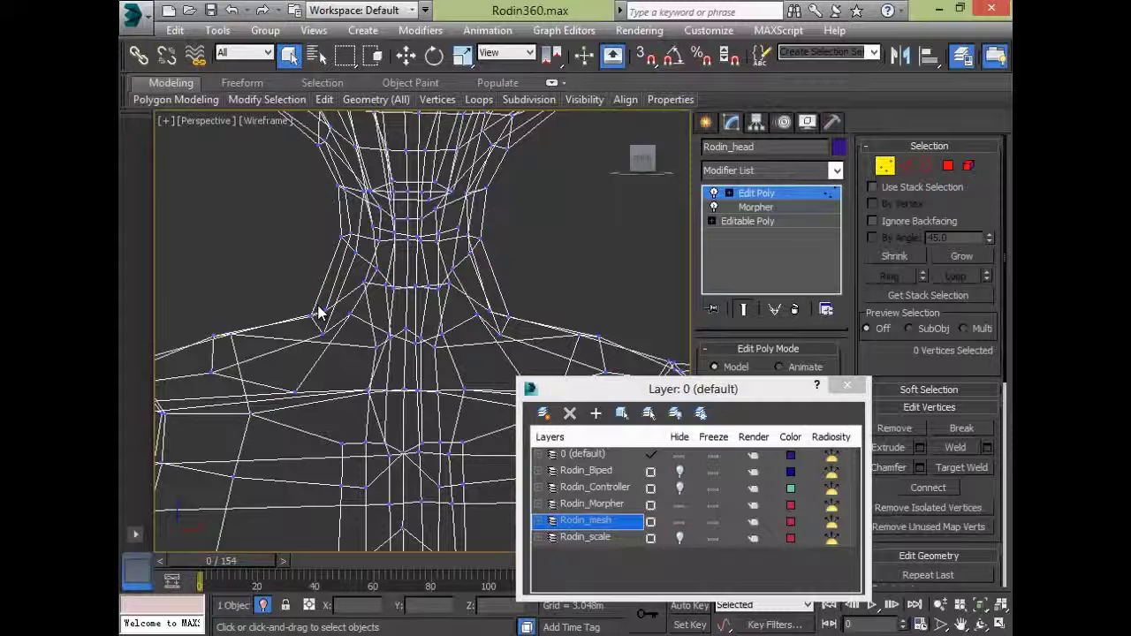
left_click_drag(471, 360, 532, 361)
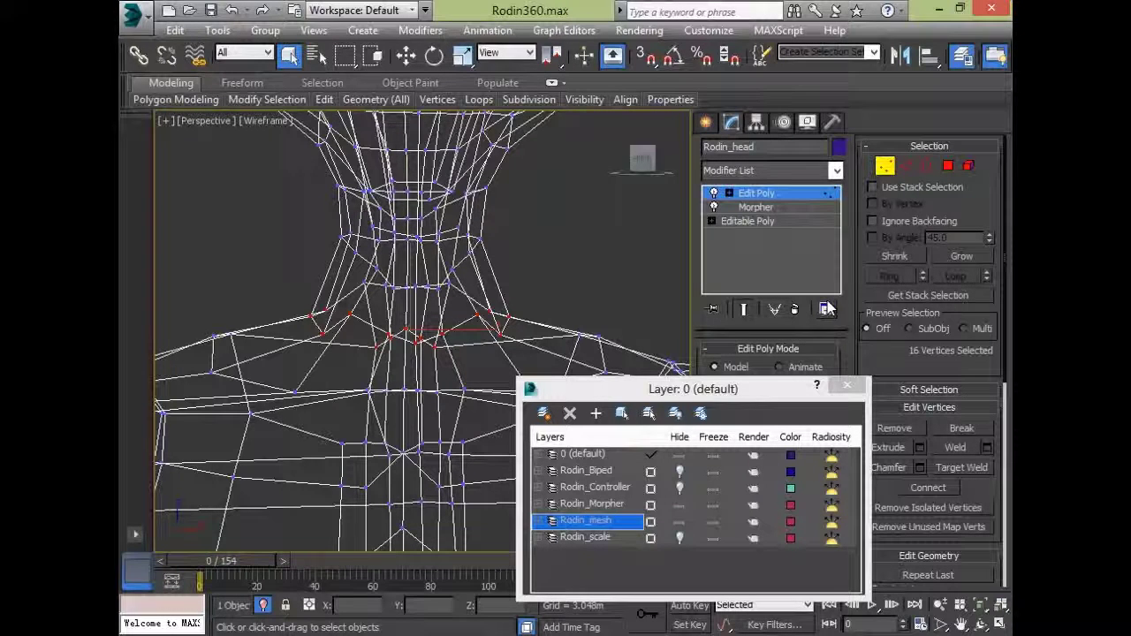
- Exit vertex editing, turn off the Edit Poly modifier and restore the shaded display with edged faces
left_click(814, 195)
left_click(720, 194)
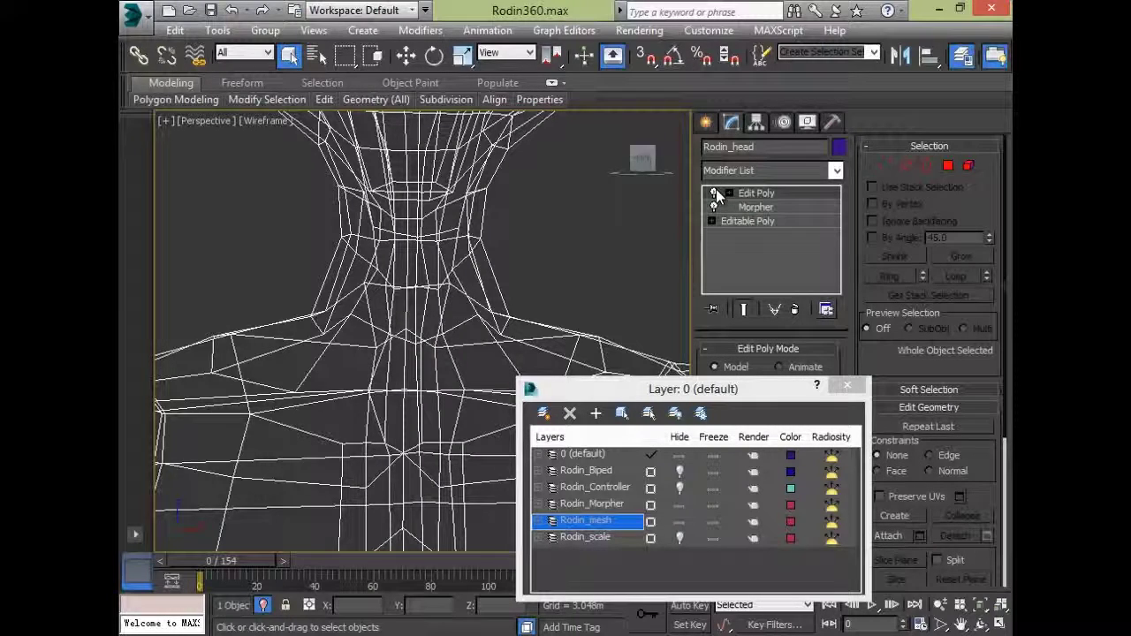
left_click(715, 190)
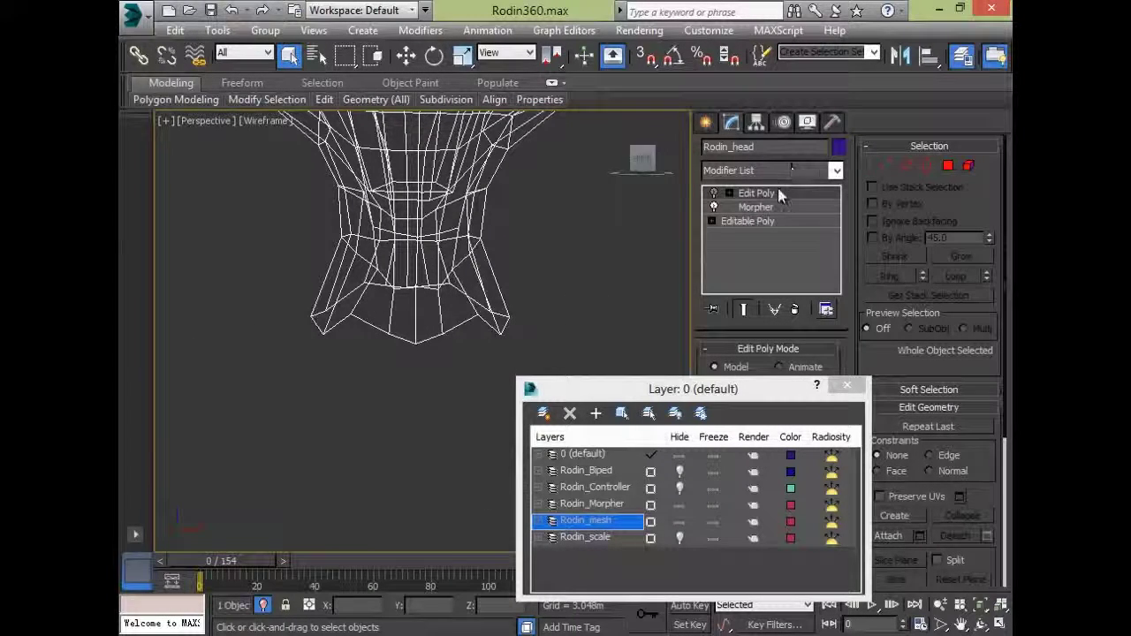
middle_click_drag(430, 269, 377, 366)
scroll(375, 367, "down", 8)
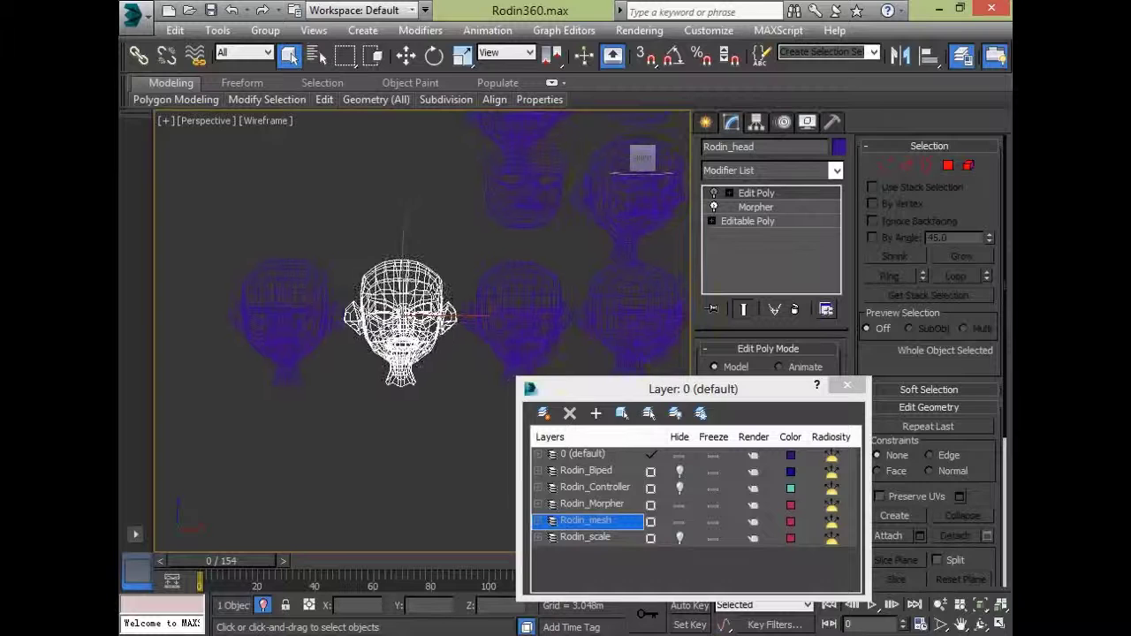
key("F3")
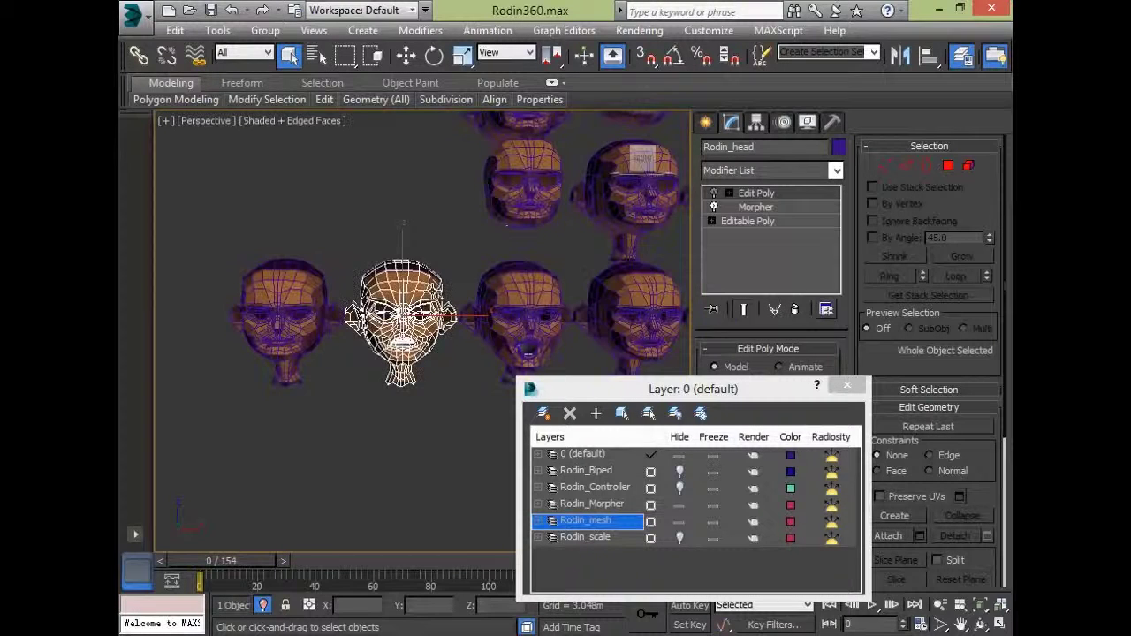
- Reselect Rodin_head and open its Morpher modifier's channel list
left_click(386, 444)
left_click(402, 327)
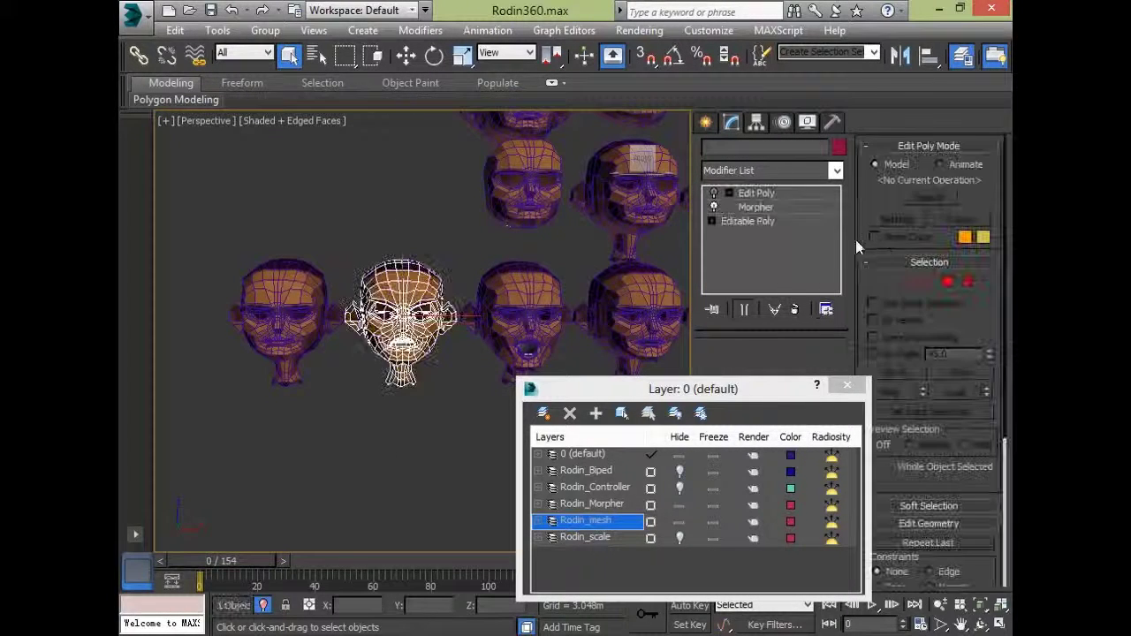
left_click(799, 207)
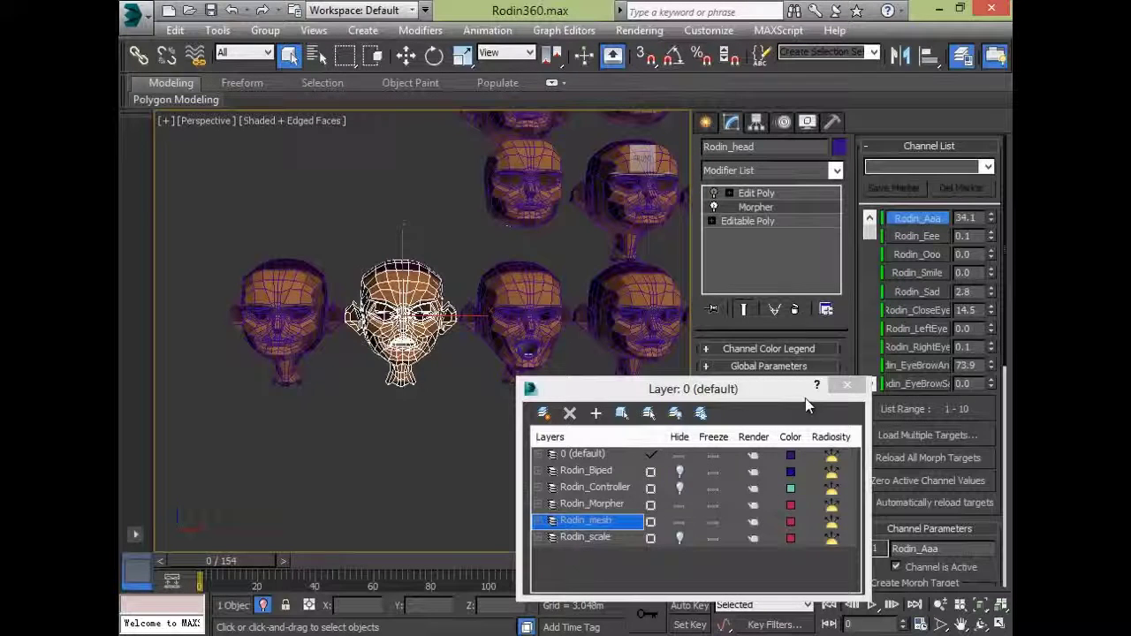
left_click_drag(769, 392, 507, 459)
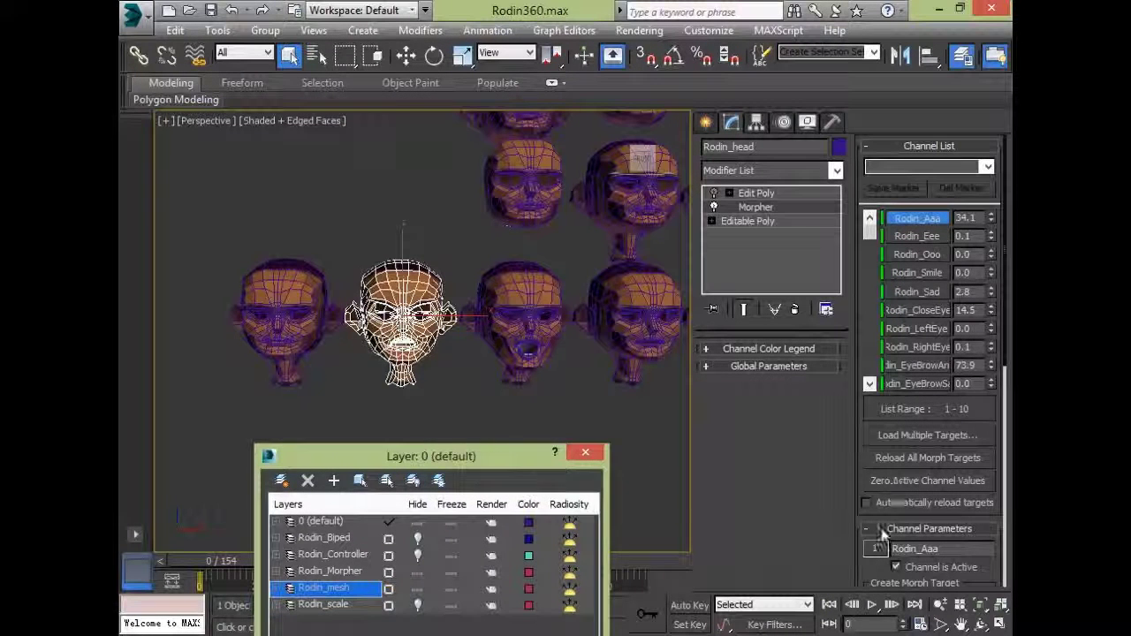
left_click_drag(874, 573, 894, 426)
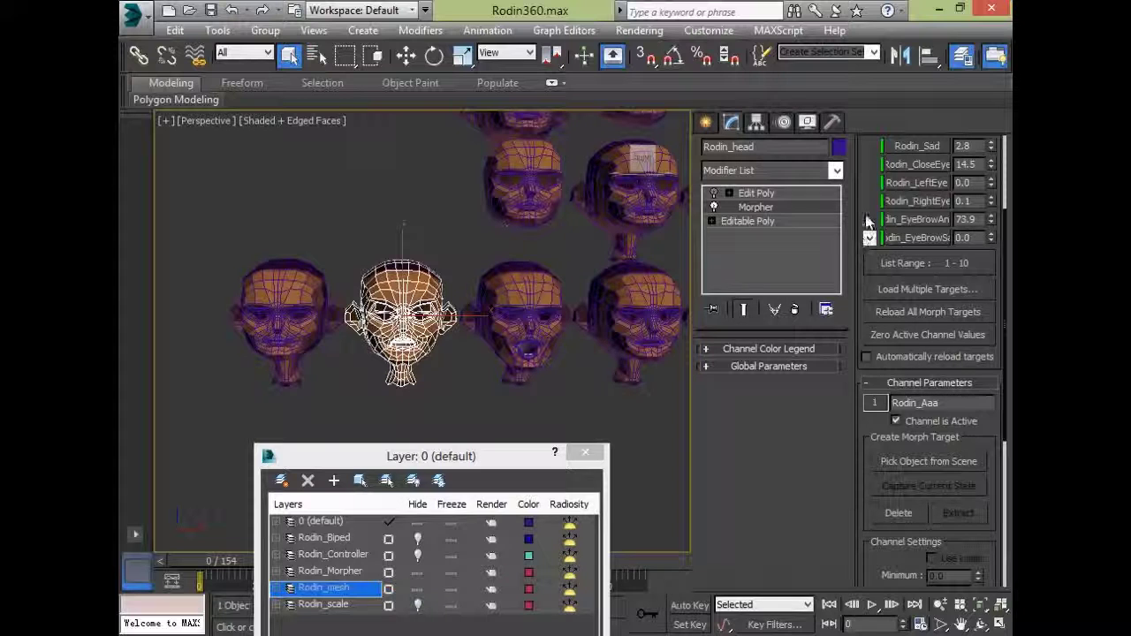
left_click_drag(863, 272, 863, 371)
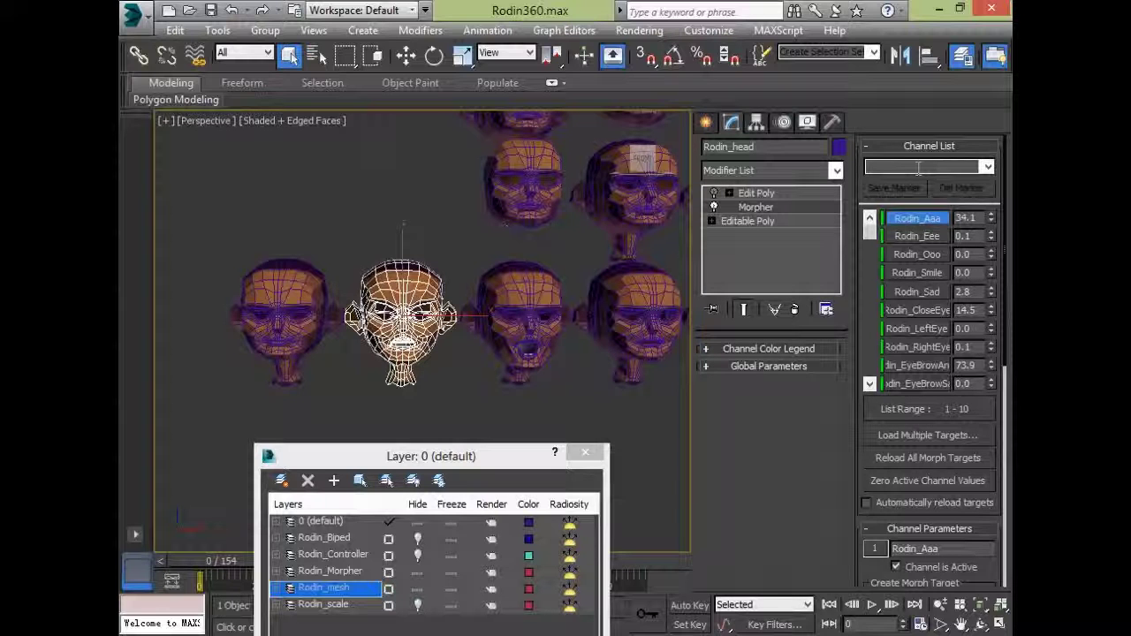
middle_click_drag(426, 258, 225, 249)
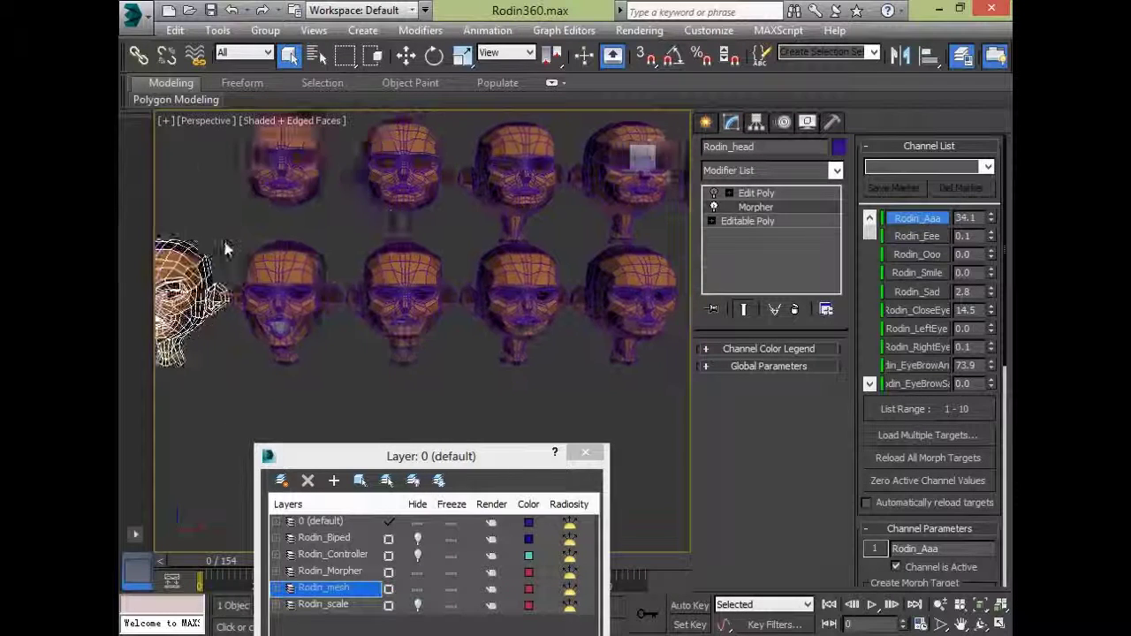
scroll(224, 243, "down", 5)
middle_click_drag(575, 344, 632, 359)
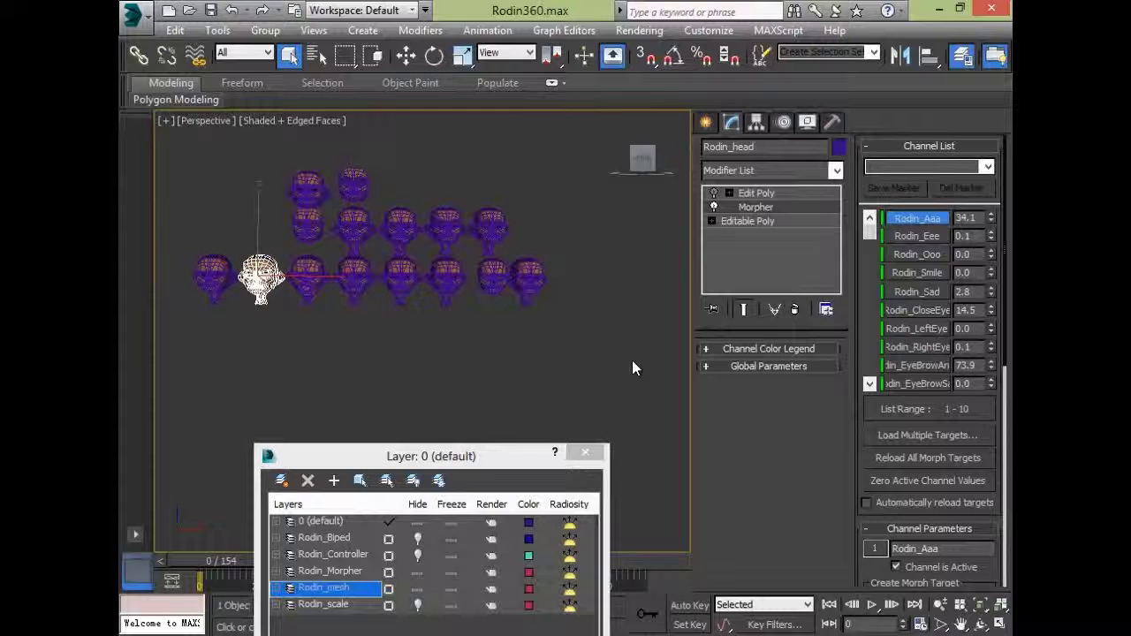
left_click(545, 303)
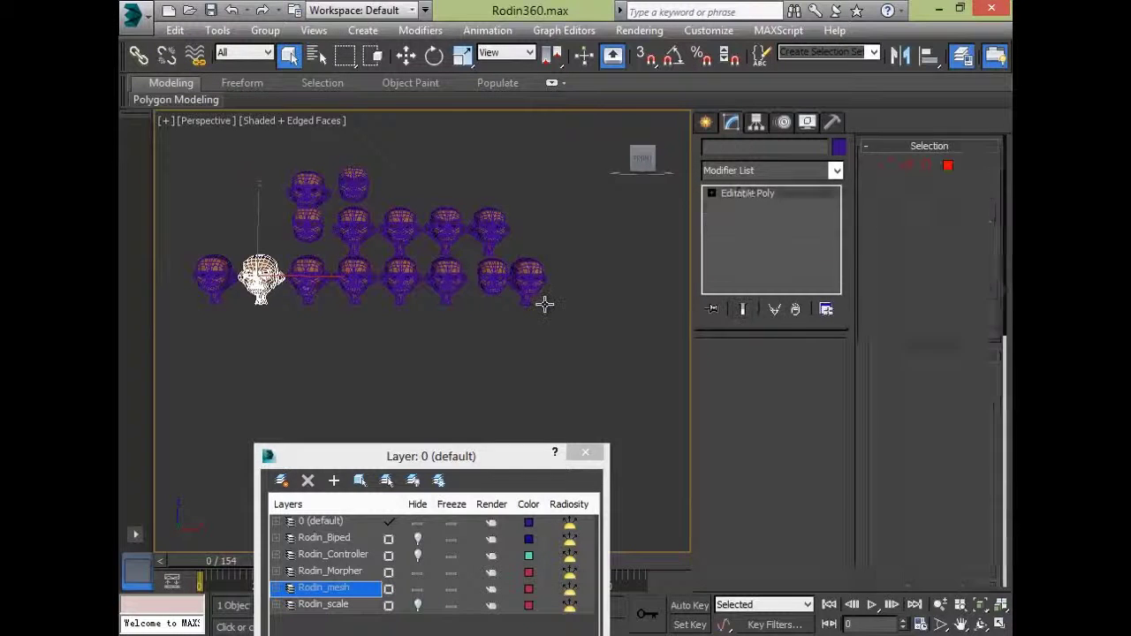
key("w")
left_click_drag(484, 277, 604, 276, "shift")
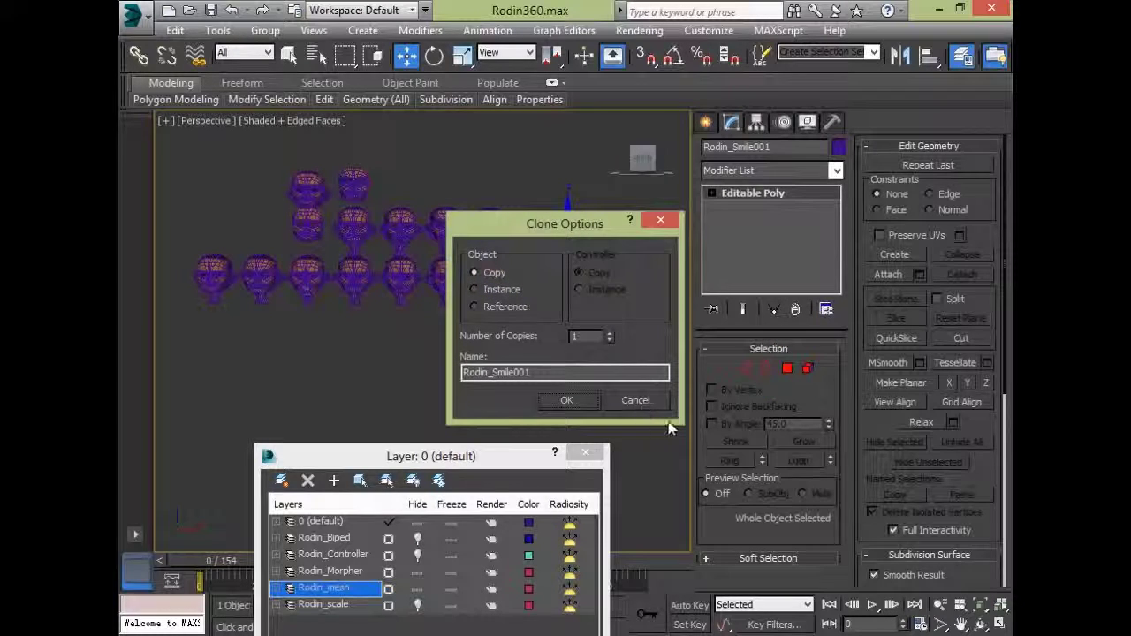
left_click_drag(529, 372, 492, 372)
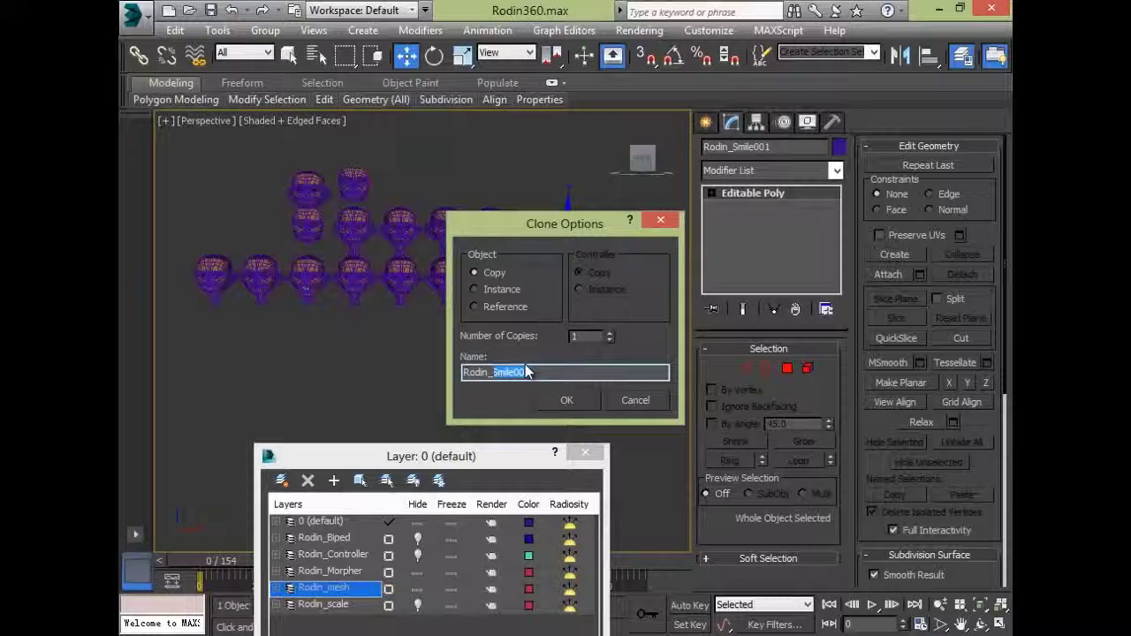
left_click_drag(527, 372, 590, 364)
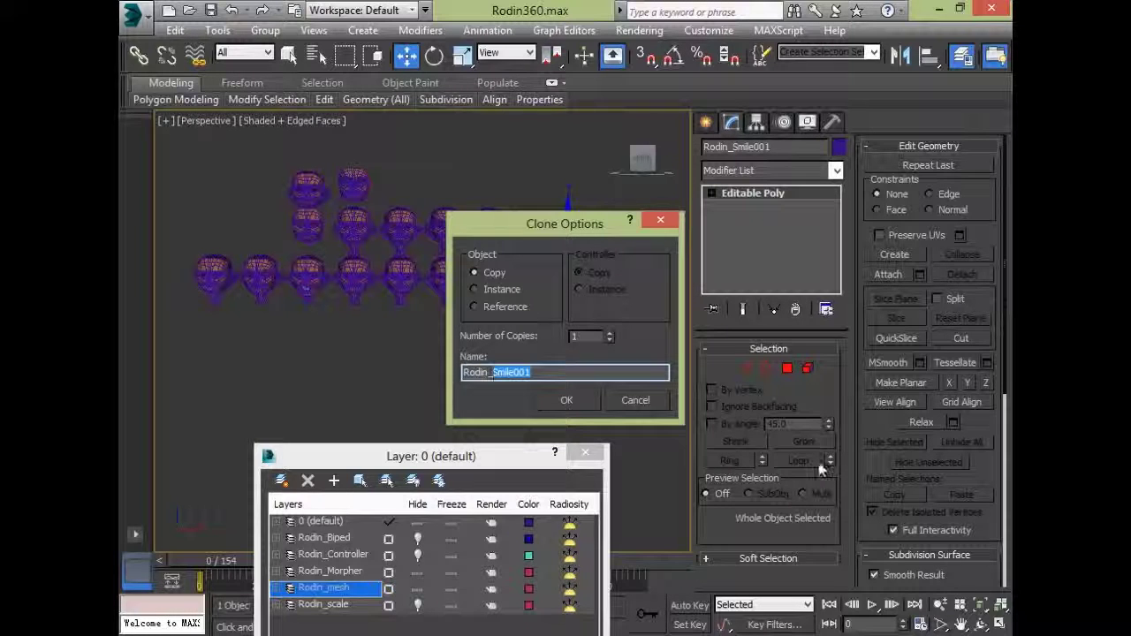
left_click(658, 401)
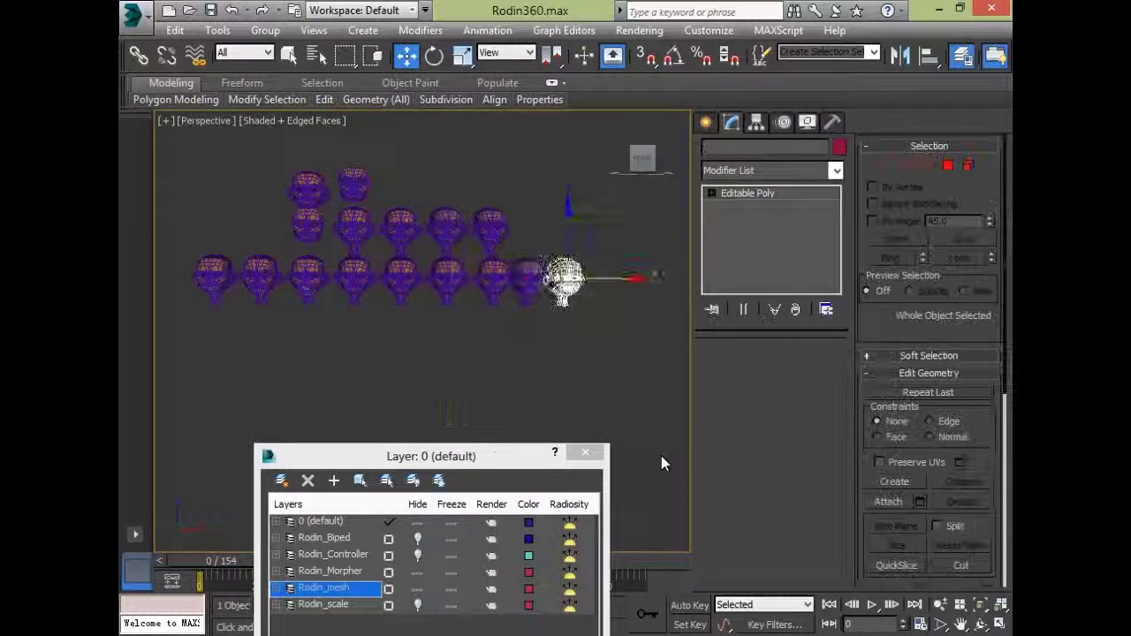
left_click(579, 345)
- Examine the rows of expression heads up close and from several angles
middle_click_drag(285, 379, 396, 409)
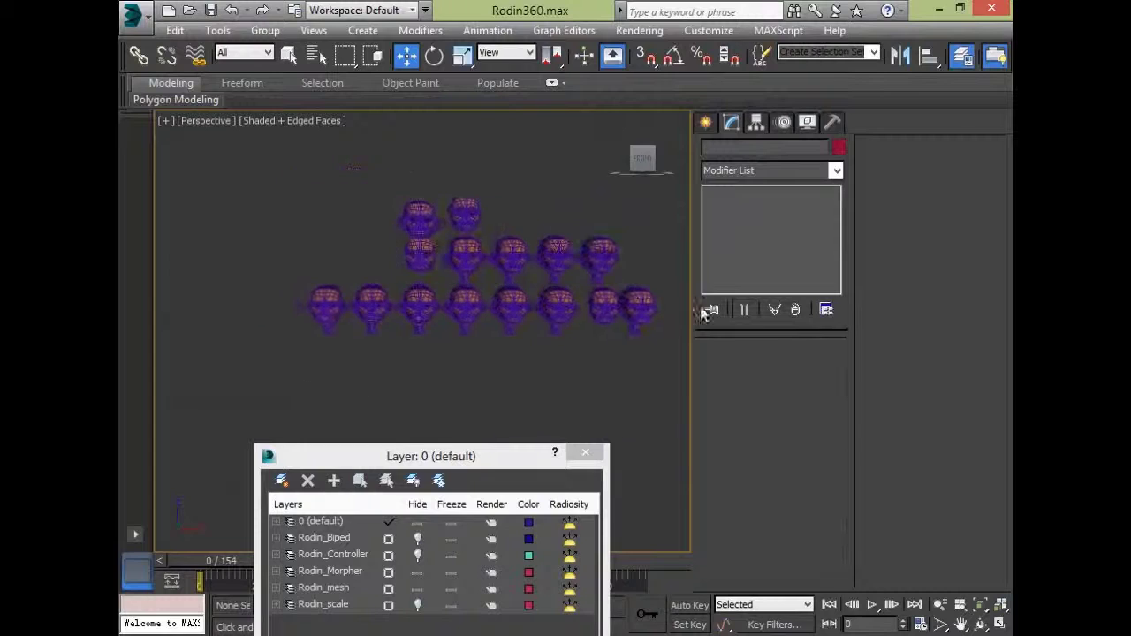
middle_click_drag(559, 282, 551, 277)
scroll(539, 296, "up", 3)
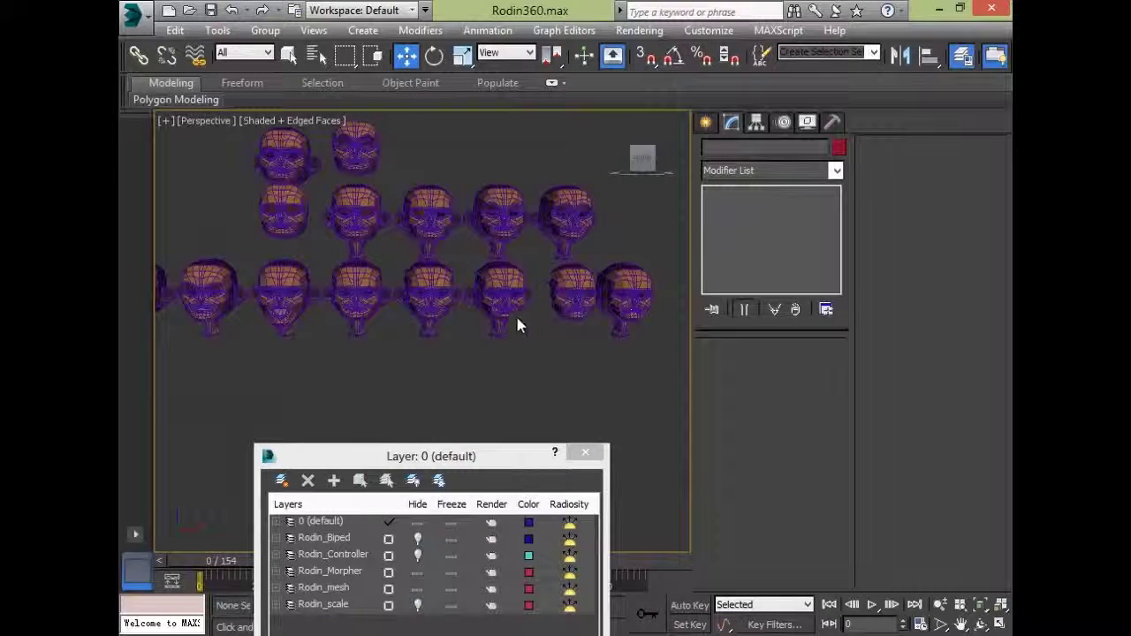
scroll(517, 325, "up", 10)
middle_click_drag(538, 355, 591, 374, "alt")
scroll(559, 364, "down", 9)
scroll(591, 373, "up", 7)
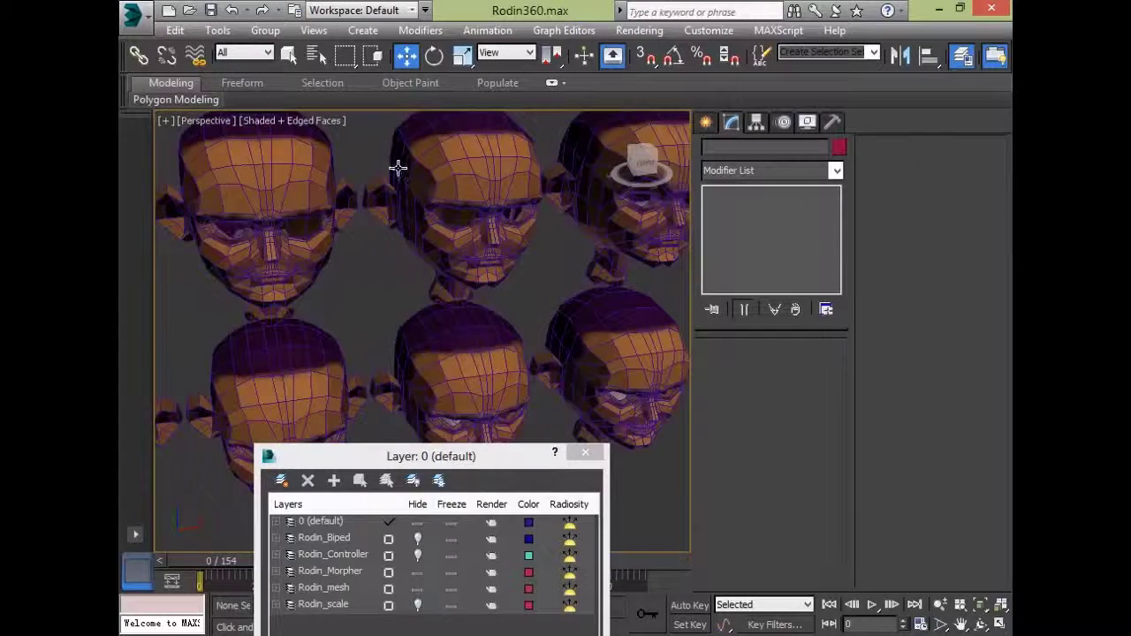
scroll(471, 334, "up", 8)
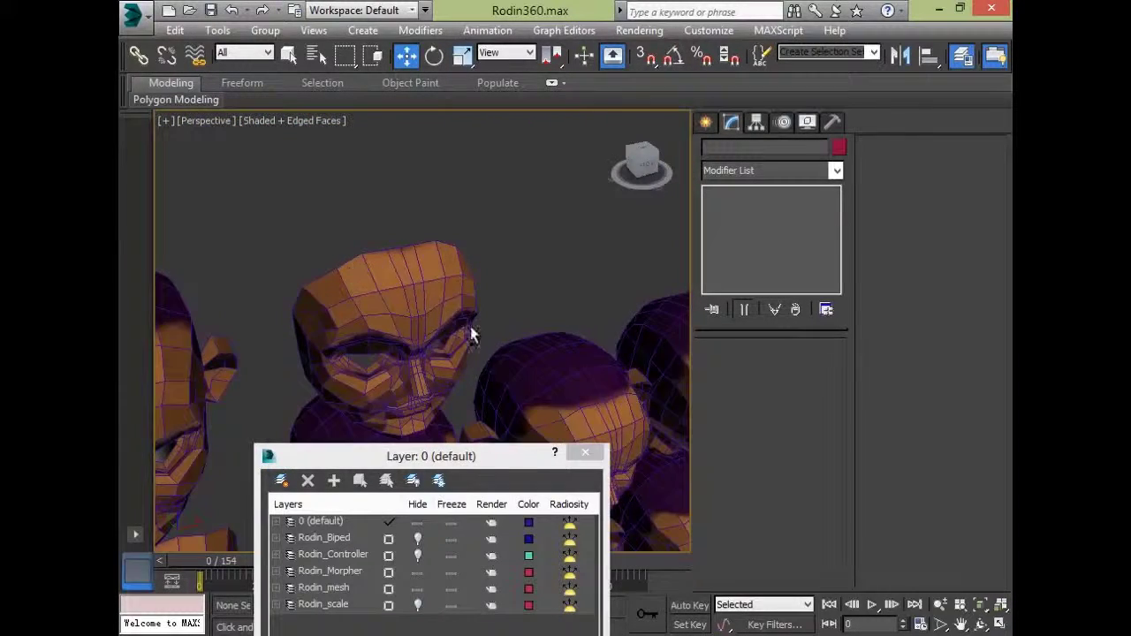
scroll(471, 334, "down", 8)
middle_click_drag(513, 245, 515, 252, "alt")
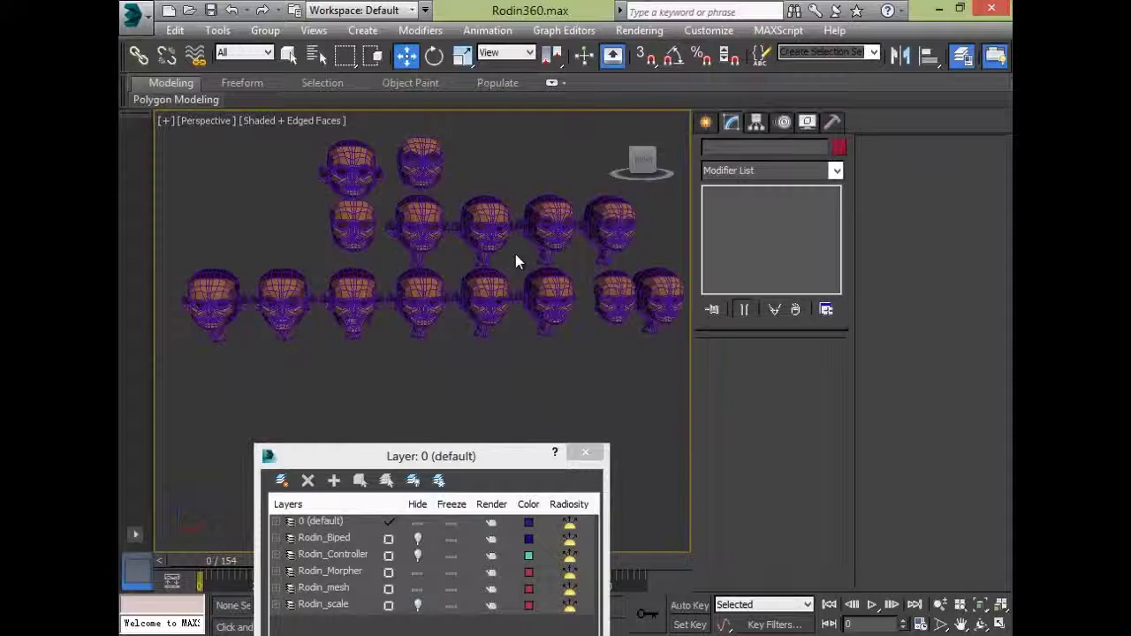
- Select the Rodin_LeftEye and Rodin_RightEye heads in turn to inspect their Morpher channels
left_click(421, 226)
middle_click_drag(494, 329, 508, 371)
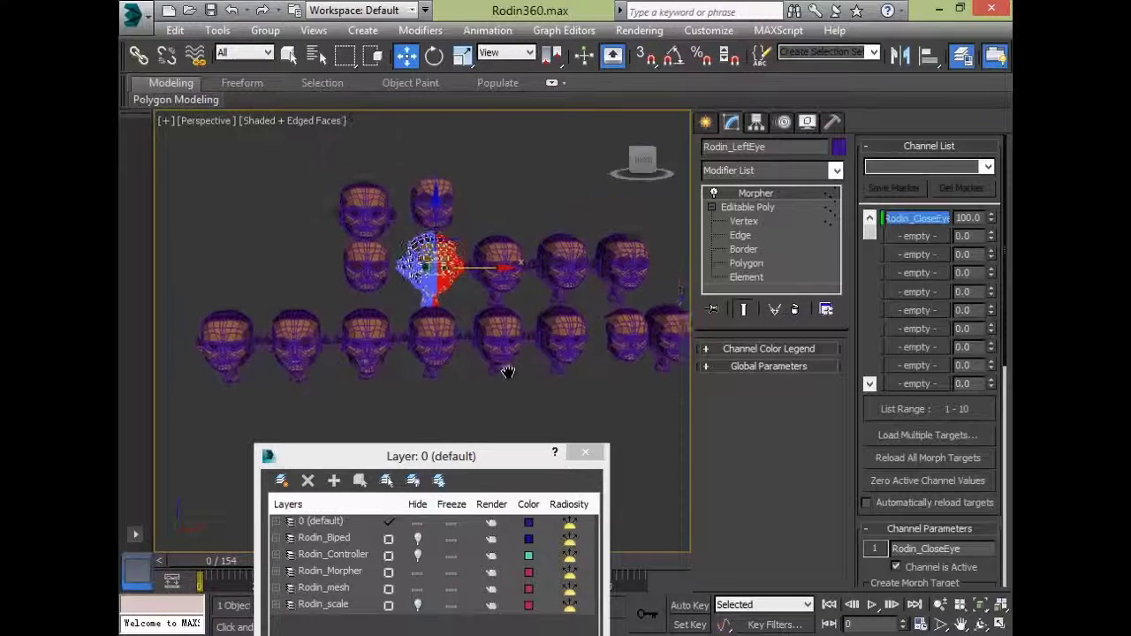
scroll(413, 274, "up", 5)
mouse_move(406, 270)
middle_mouse_down("alt")
mouse_move(384, 198)
mouse_move(422, 303)
mouse_move(409, 268)
middle_mouse_up("alt")
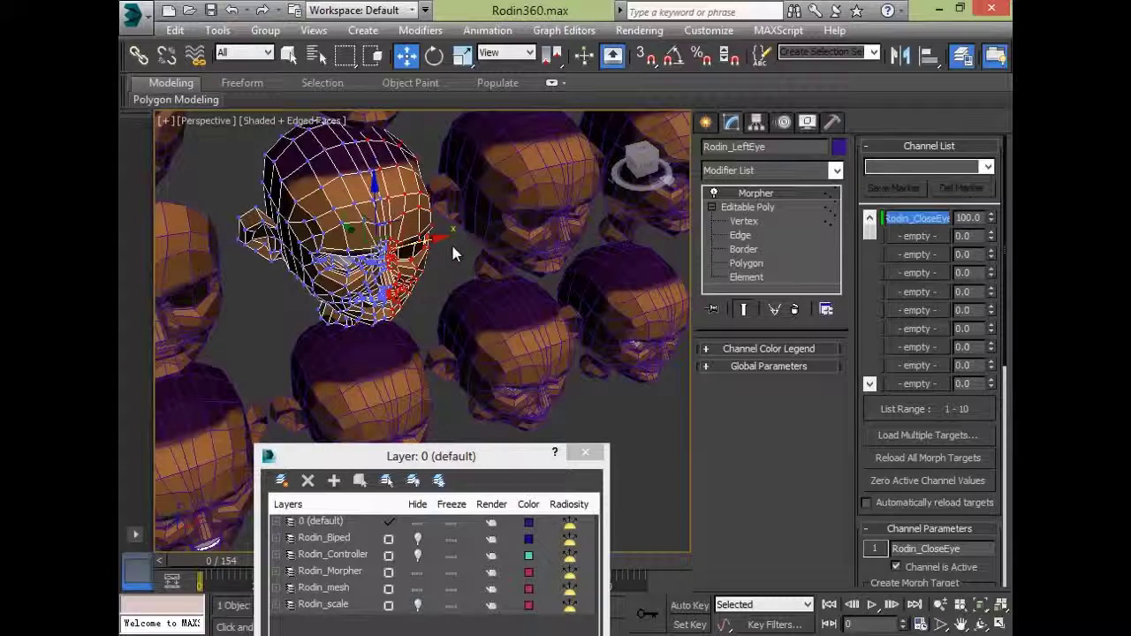
left_click(508, 221)
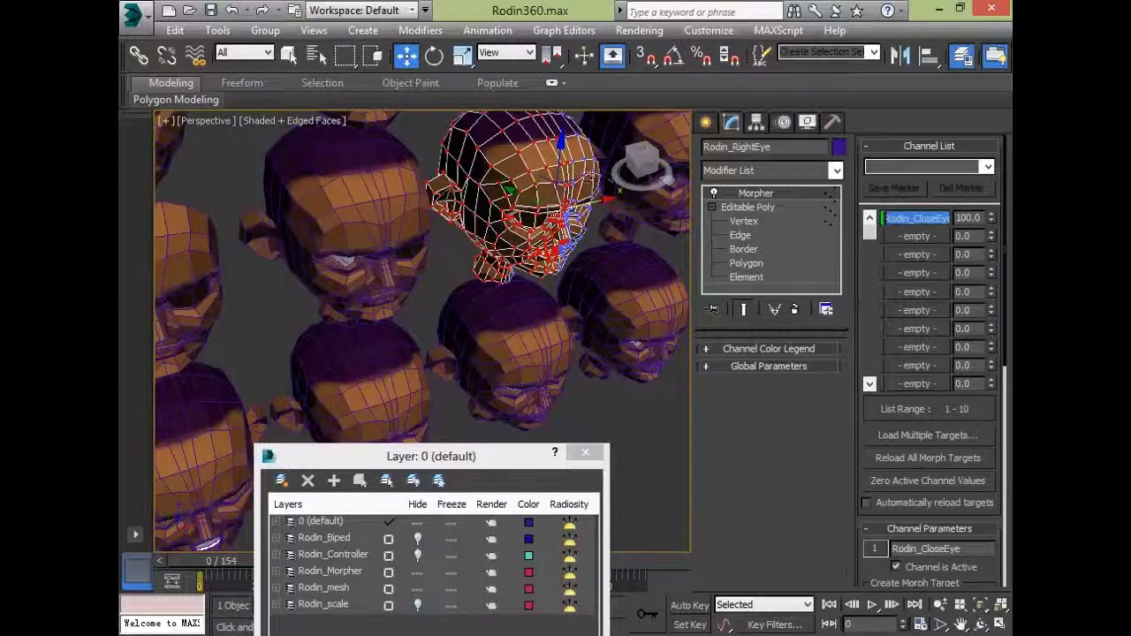
- Select the Rodin_Ooo head, enter edge editing and inspect the topology of its face and forehead
middle_click_drag(512, 334, 475, 288)
left_click(476, 286)
left_click(549, 323)
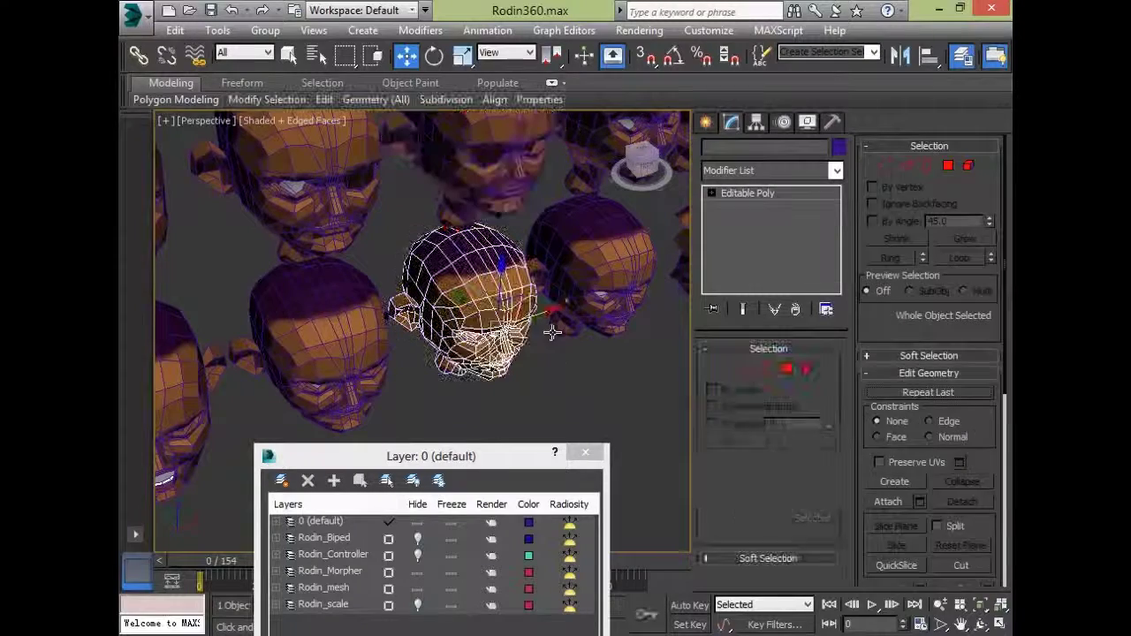
middle_click_drag(542, 364, 521, 351, "alt")
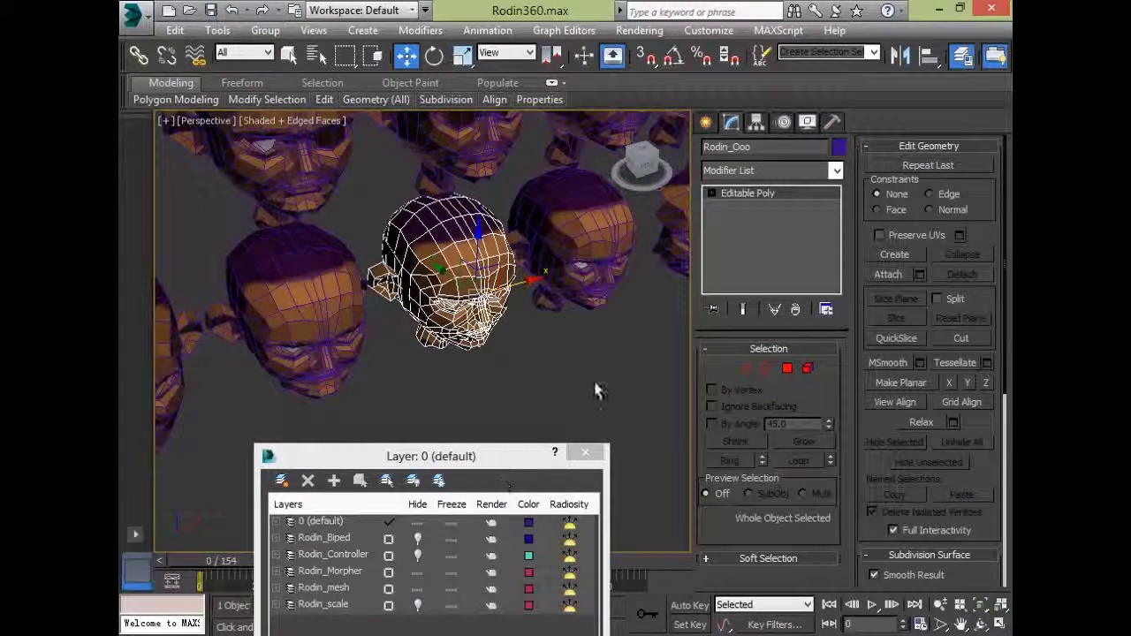
middle_click_drag(596, 388, 471, 329, "alt")
scroll(540, 369, "up", 6)
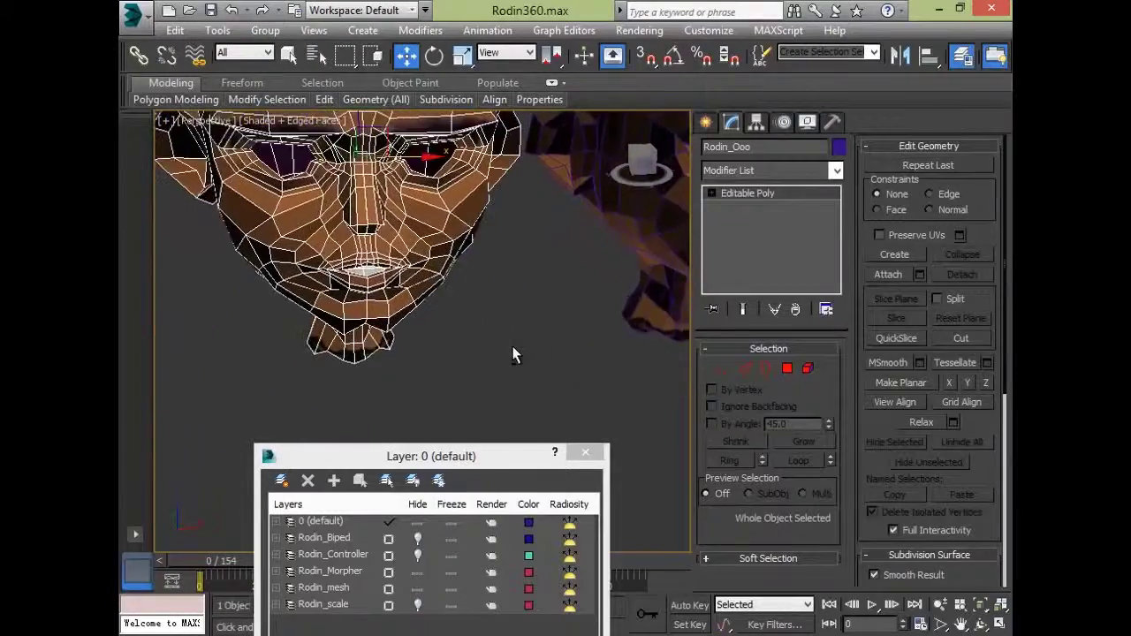
left_click(744, 368)
middle_click_drag(419, 320, 528, 437, "alt")
middle_click_drag(395, 254, 592, 522)
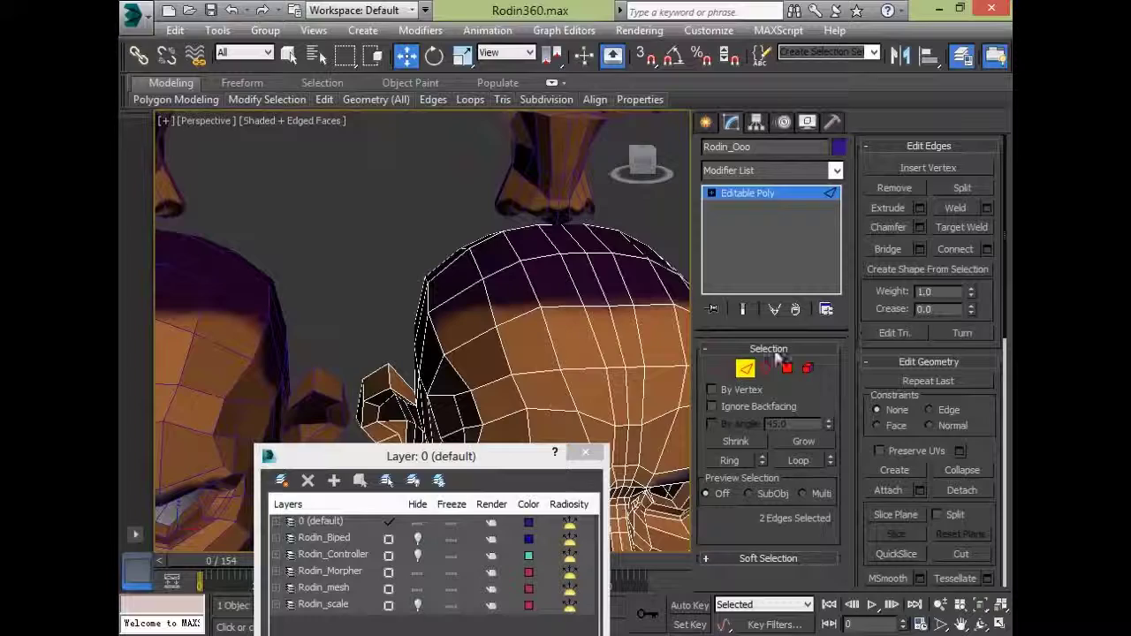
- In vertex editing, try removing a forehead vertex from Rodin_Ooo, undo the removal and exit vertex editing
left_click(724, 366)
middle_click_drag(514, 329, 442, 128, "alt")
key("1")
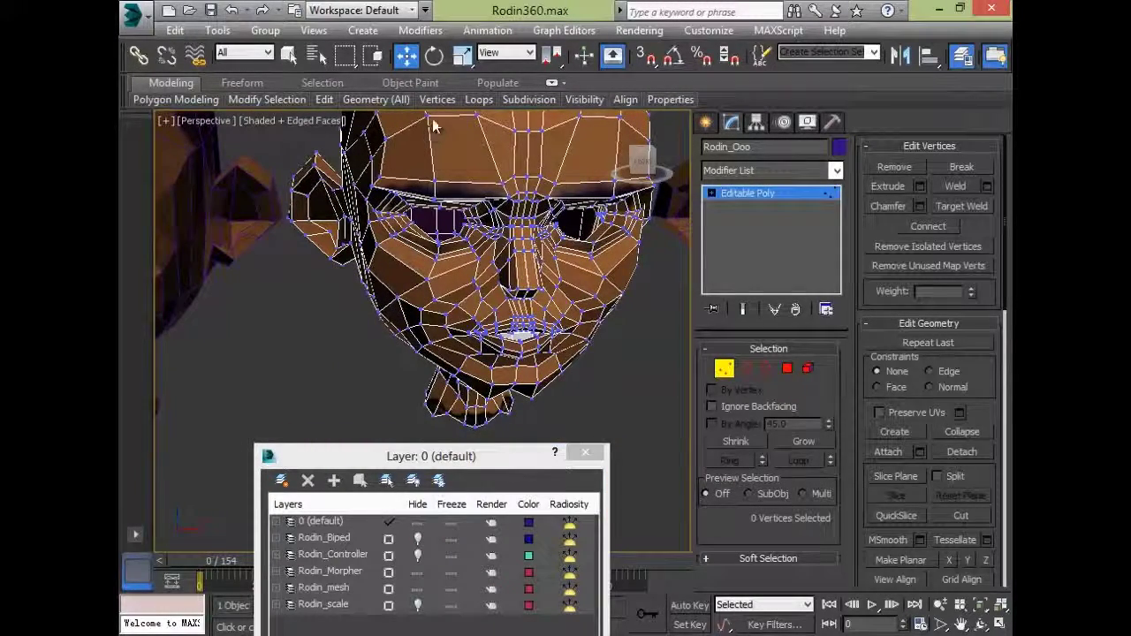
left_click(424, 118)
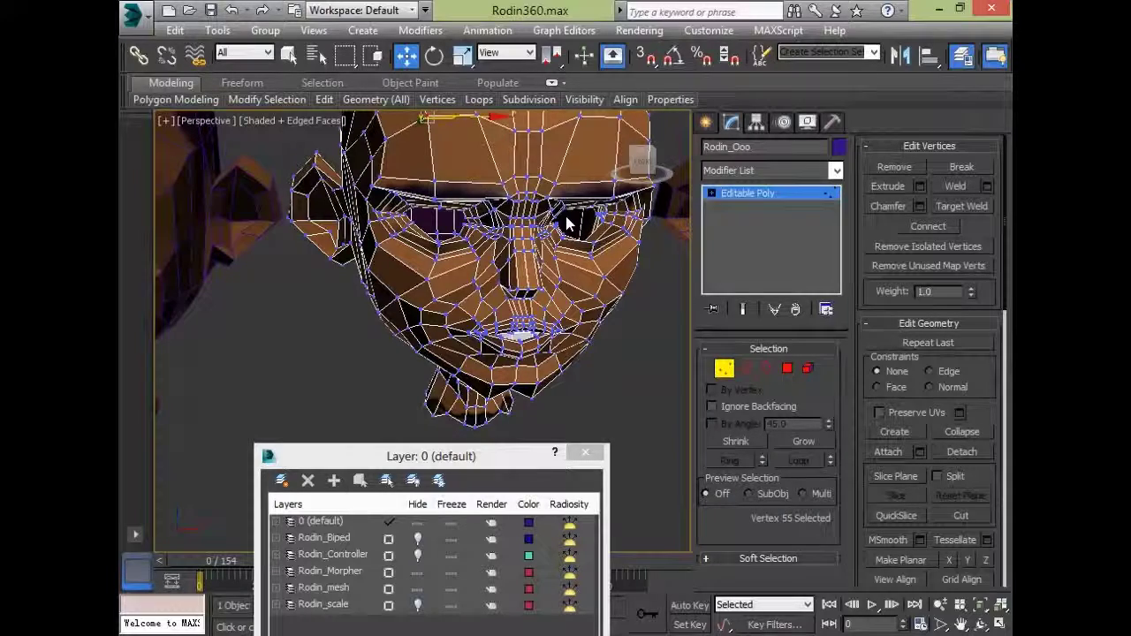
left_click(567, 224)
middle_click_drag(566, 224, 550, 336, "alt")
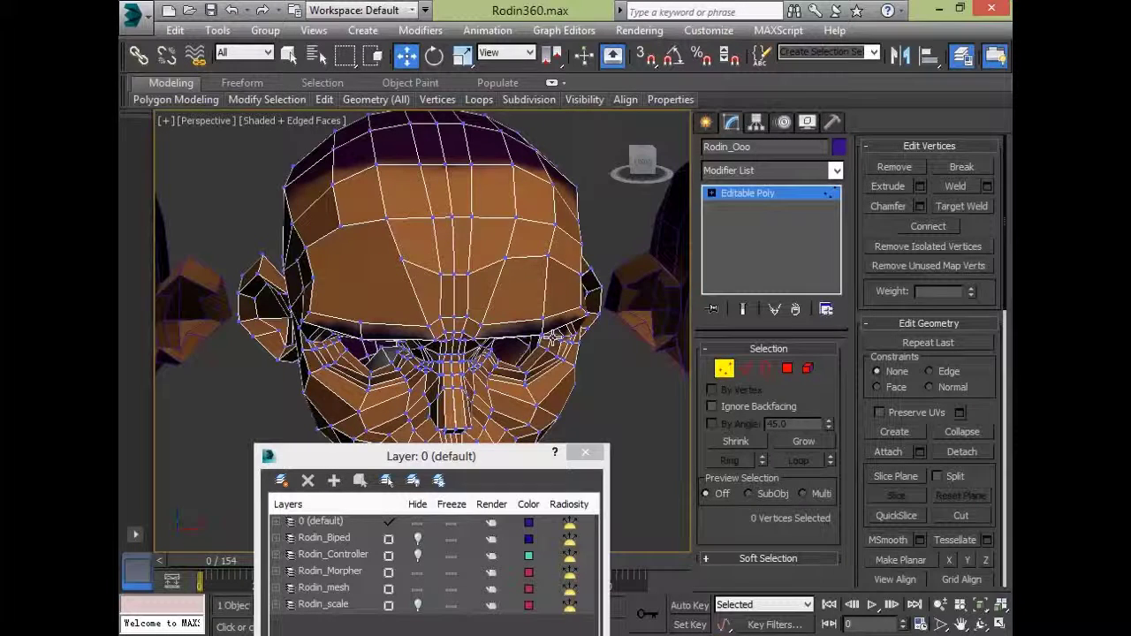
key("ctrl+z")
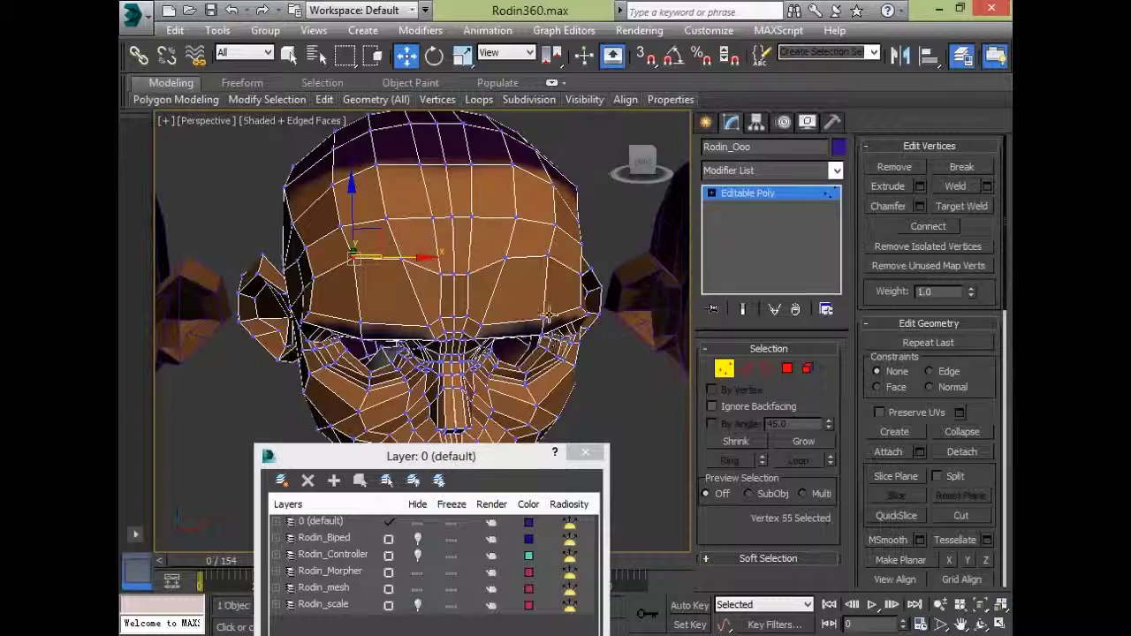
left_click(723, 370)
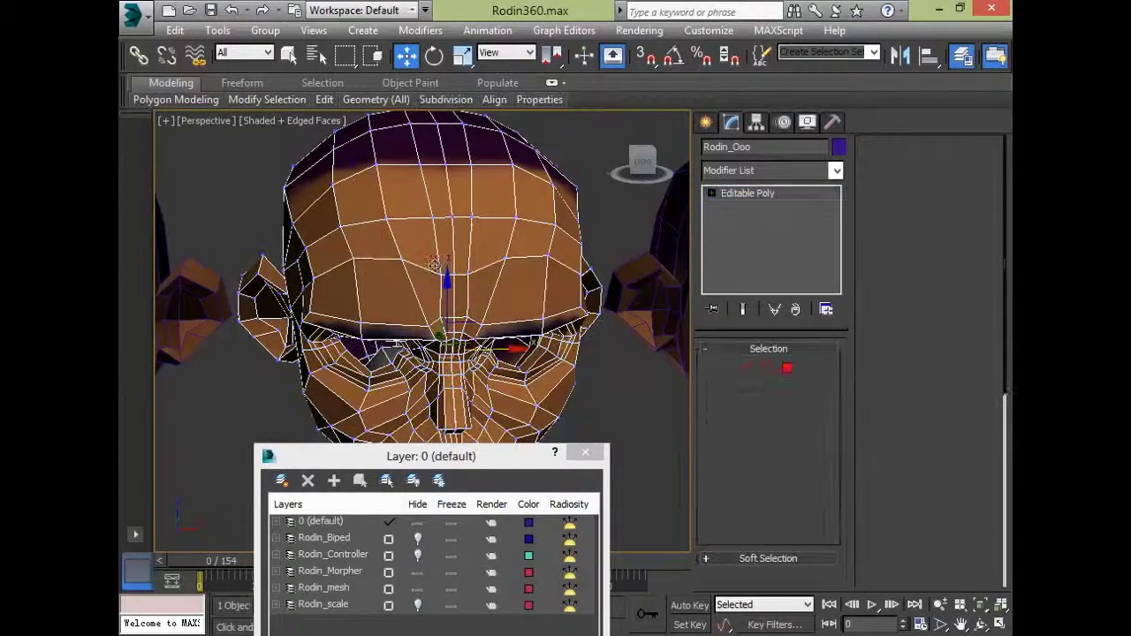
- Clear the selection and compare the heads along the front row by selecting several of them in turn
scroll(629, 330, "down", 6)
left_click(629, 330)
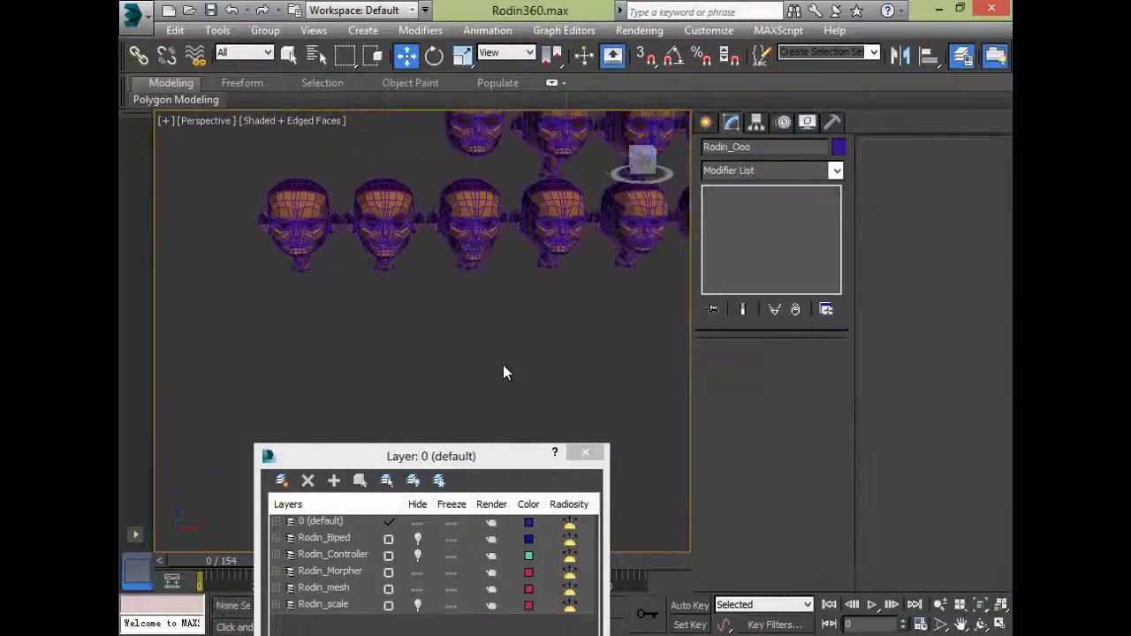
middle_click_drag(376, 217, 399, 228)
left_click(576, 225)
middle_click_drag(626, 311, 522, 309)
left_click(545, 218)
left_click(383, 229)
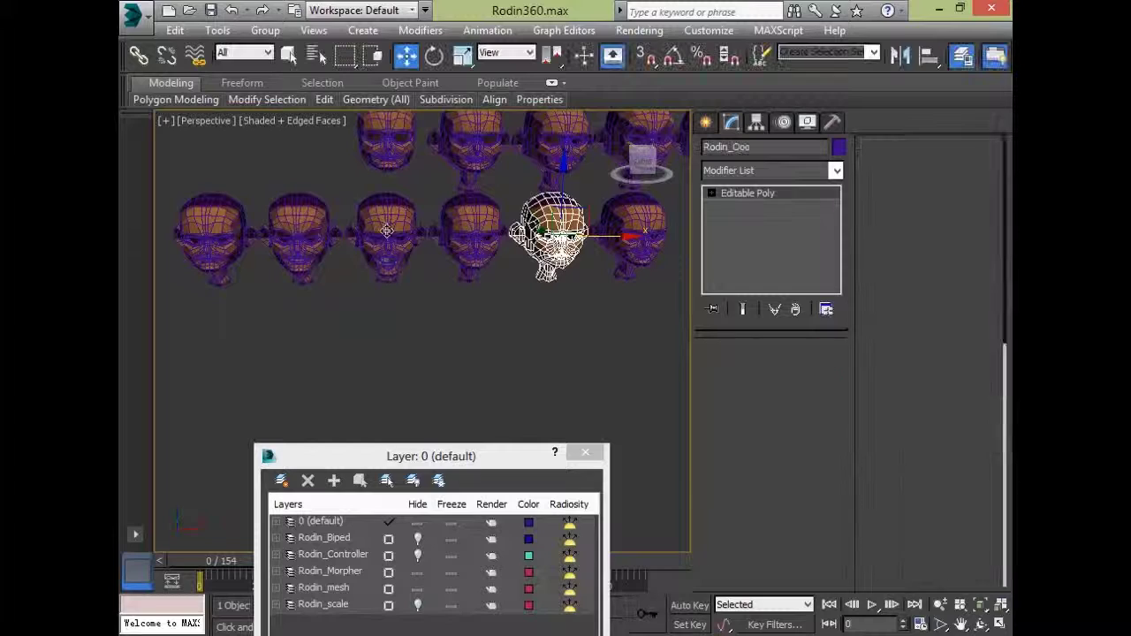
left_click(384, 229)
- Select Rodin_head, turn its Edit Poly modifier on to show the attached body, and hide the Rodin_Morpher layer
left_click(303, 257)
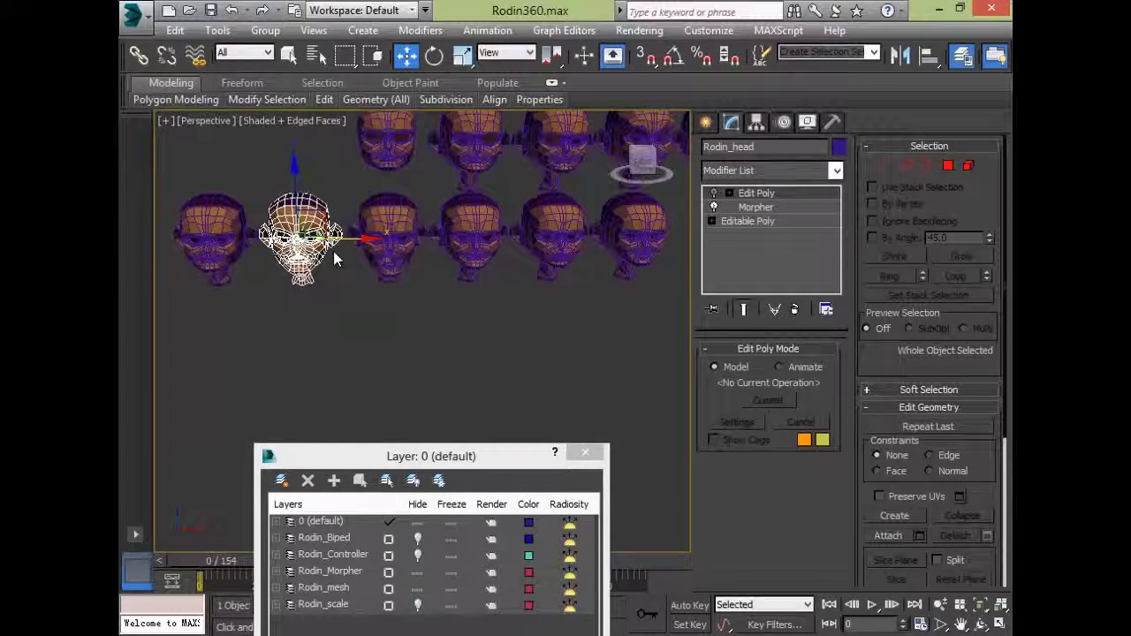
left_click(714, 193)
middle_click_drag(459, 289, 569, 297)
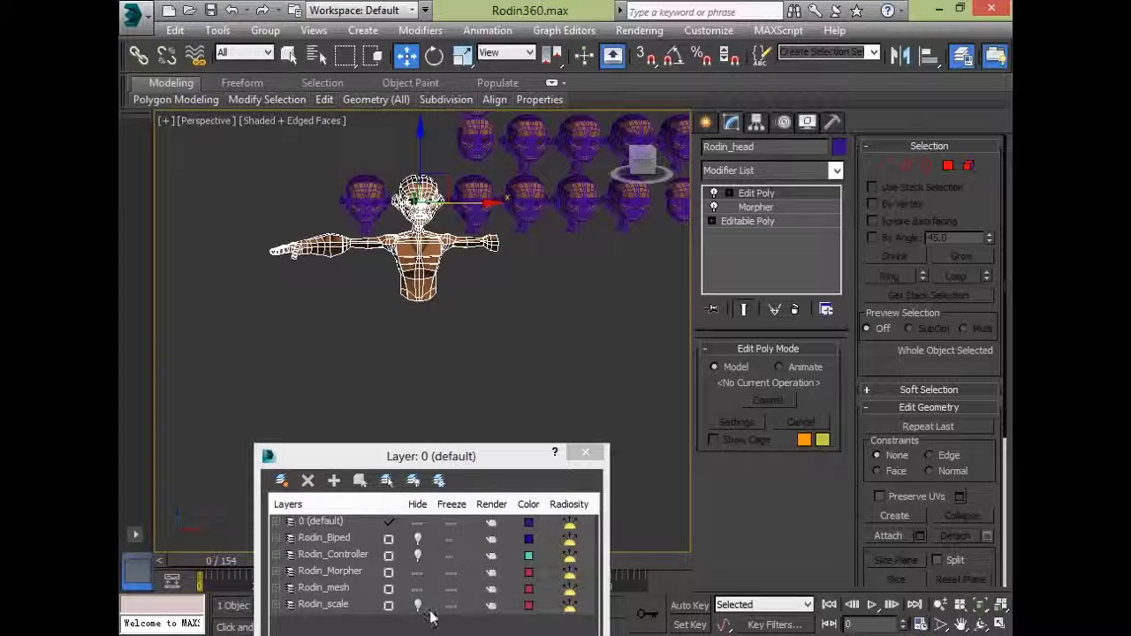
left_click(417, 572)
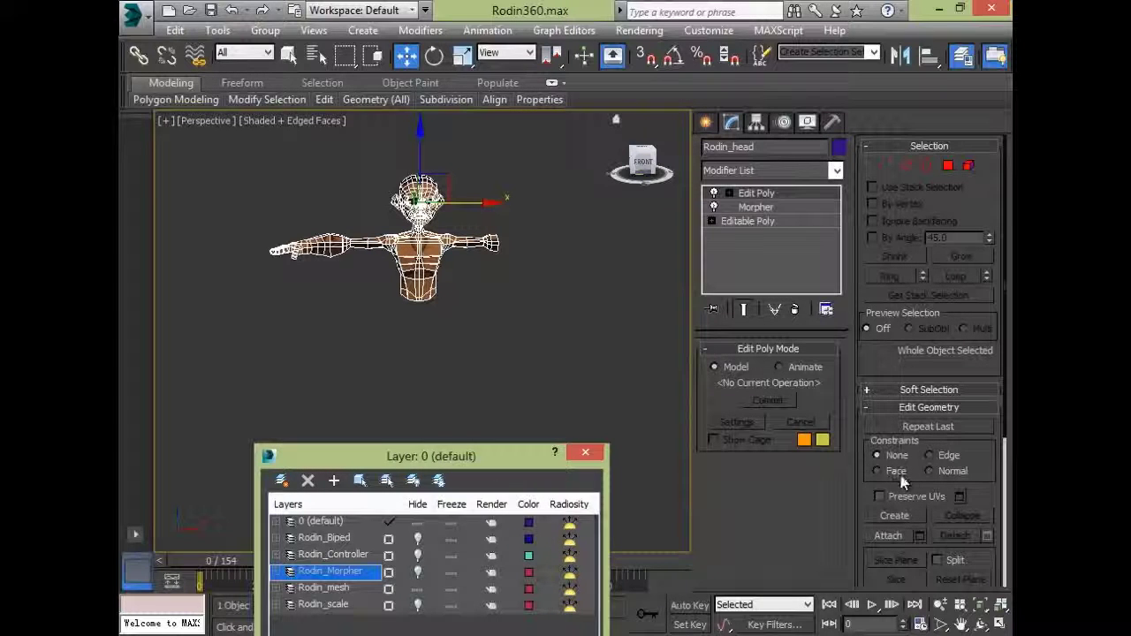
- Add a TurboSmooth modifier to Rodin_head with 2 iterations and Isoline Display enabled
left_click(781, 171)
key("t")
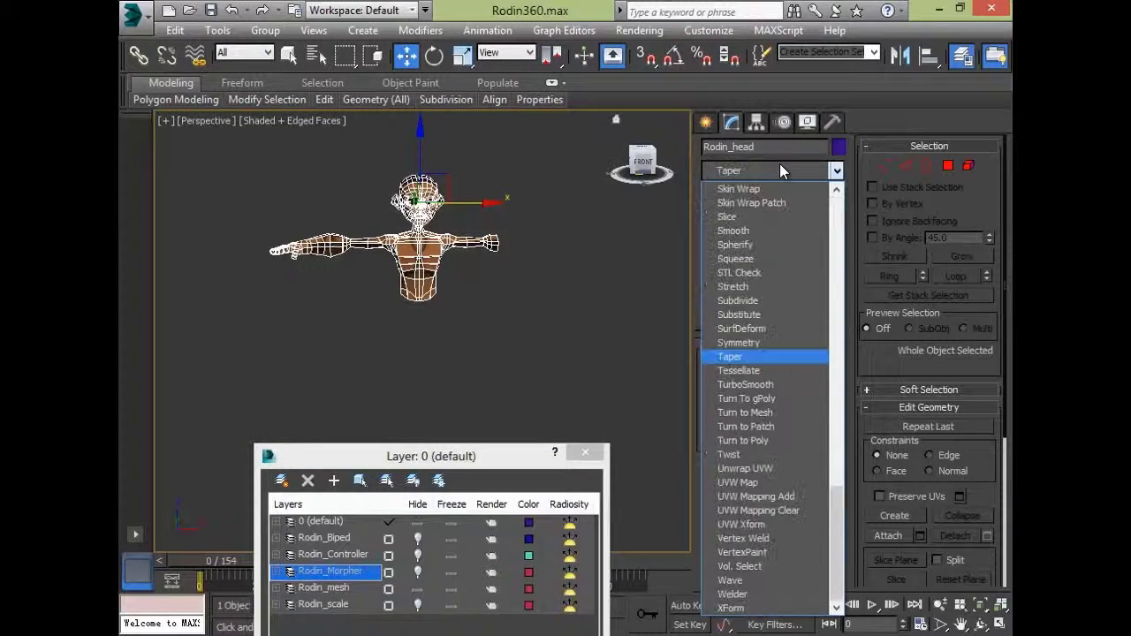
left_click(775, 385)
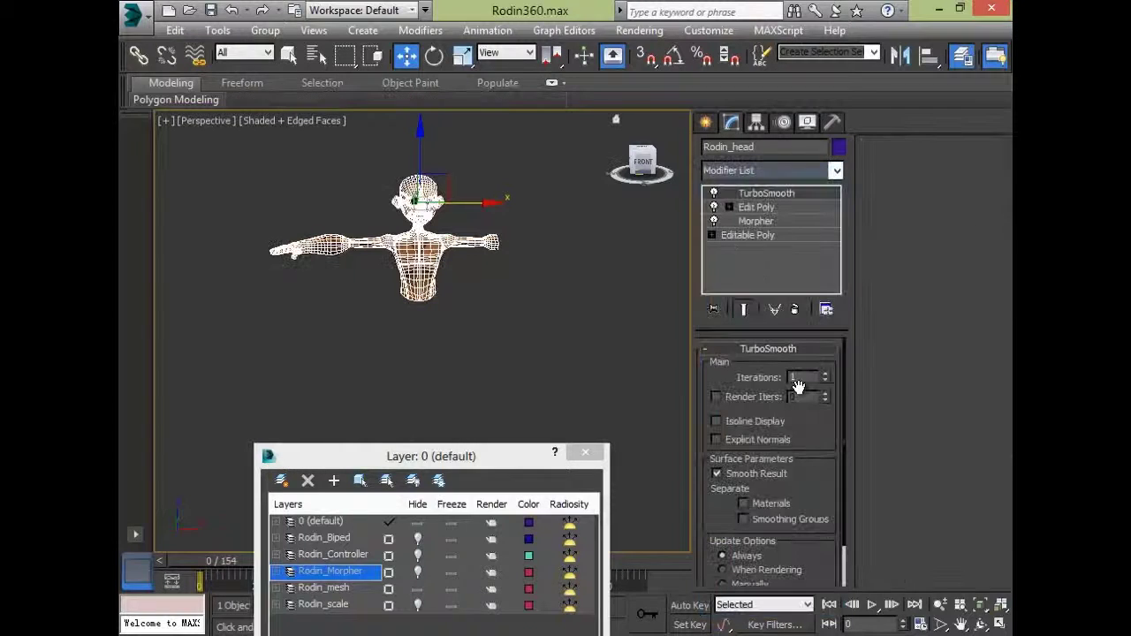
left_click(825, 374)
left_click(717, 422)
middle_click_drag(395, 349, 460, 444, "alt")
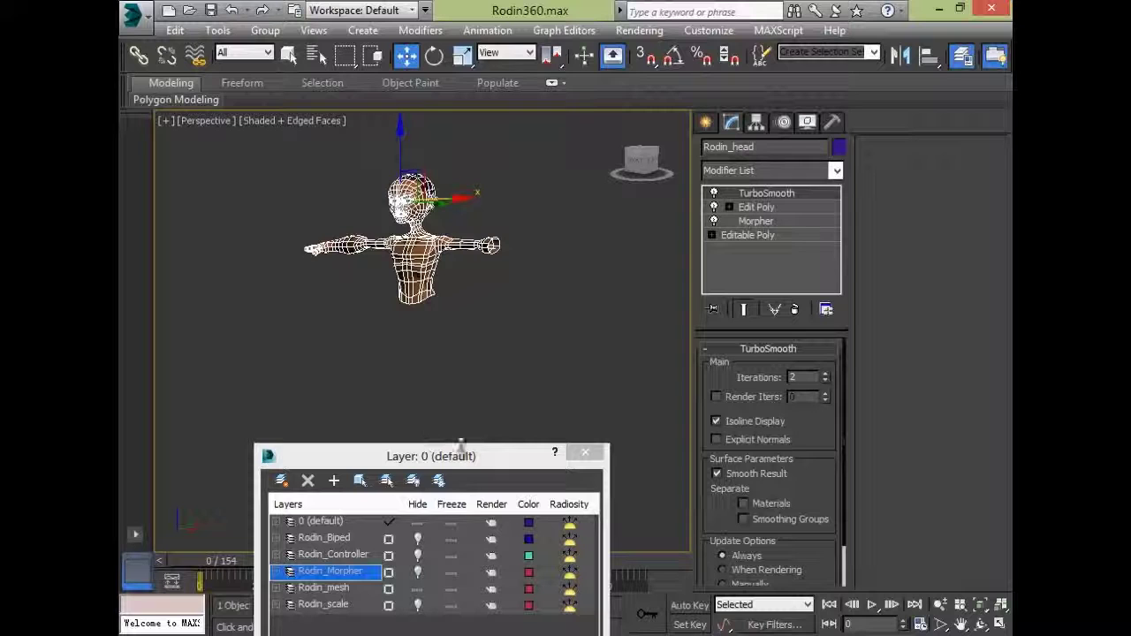
- Clear the selection and inspect the smoothed head and body of the character from several angles
left_click_drag(530, 455, 925, 314)
middle_click_drag(372, 420, 481, 333, "alt")
scroll(482, 333, "up", 4)
left_click(527, 323)
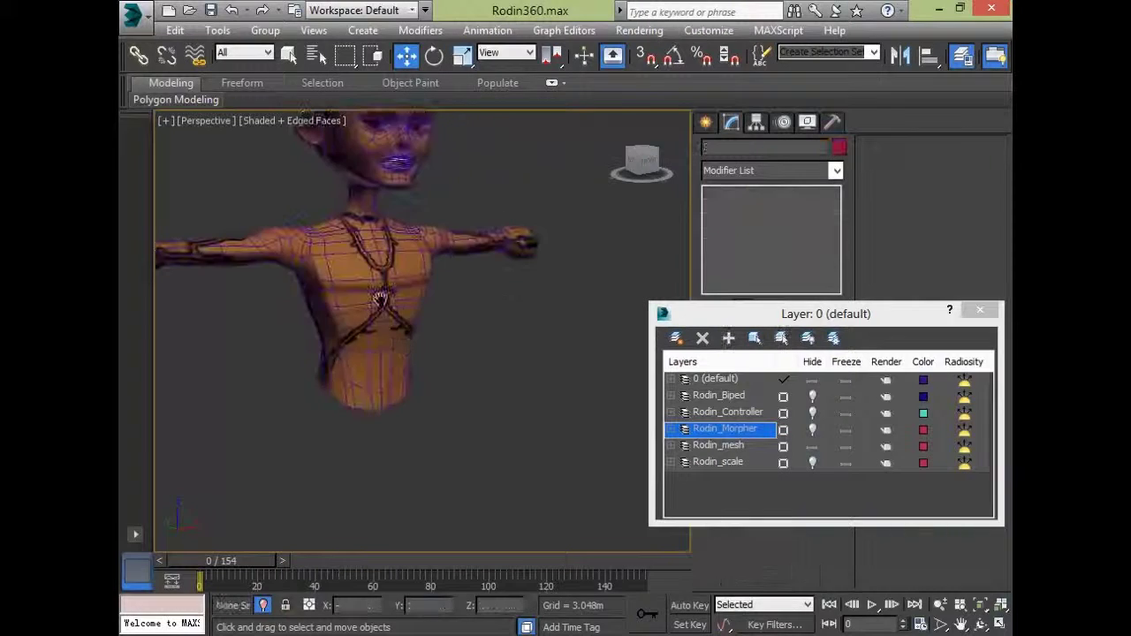
middle_click_drag(381, 304, 406, 356)
scroll(406, 353, "down", 2)
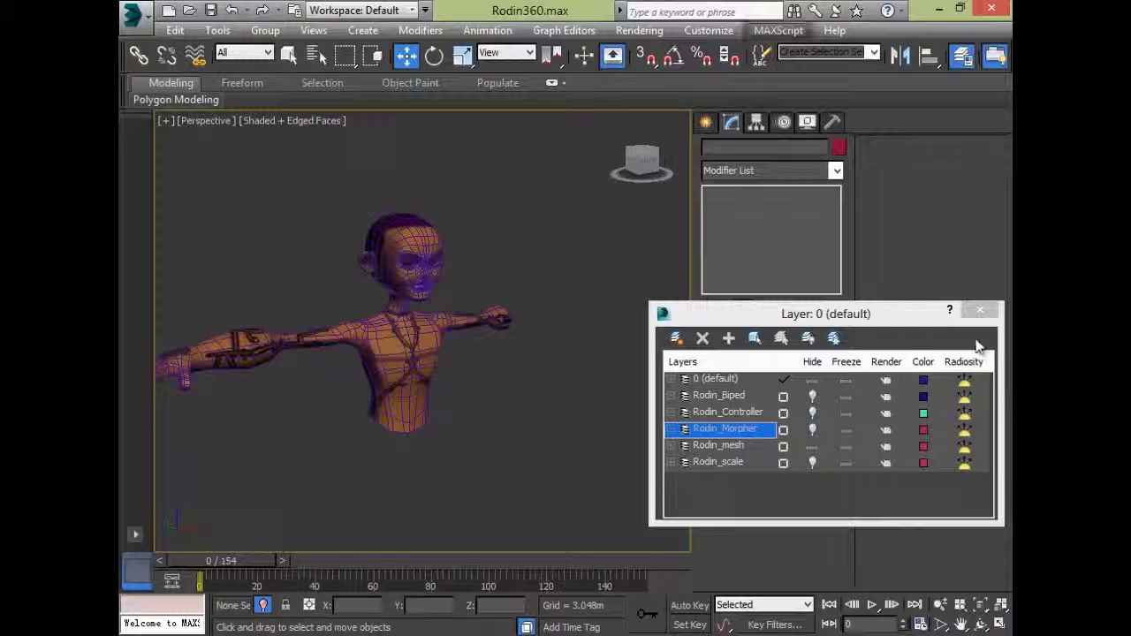
- Select Rodin_head and delete its TurboSmooth modifier
left_click(901, 319)
left_click_drag(901, 319, 642, 413)
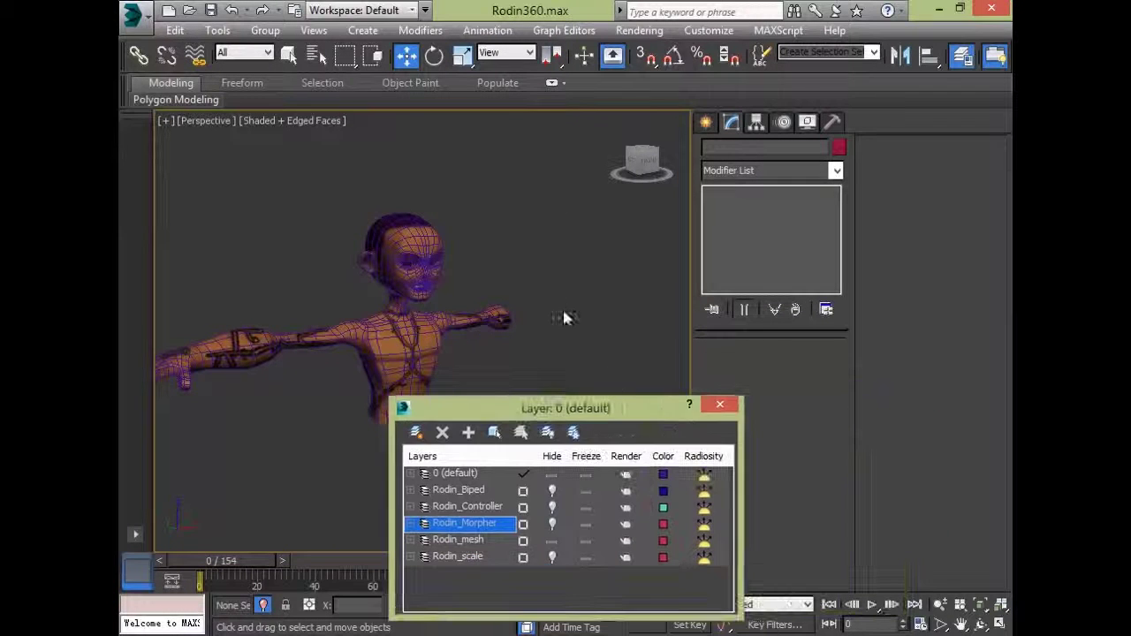
left_click(424, 243)
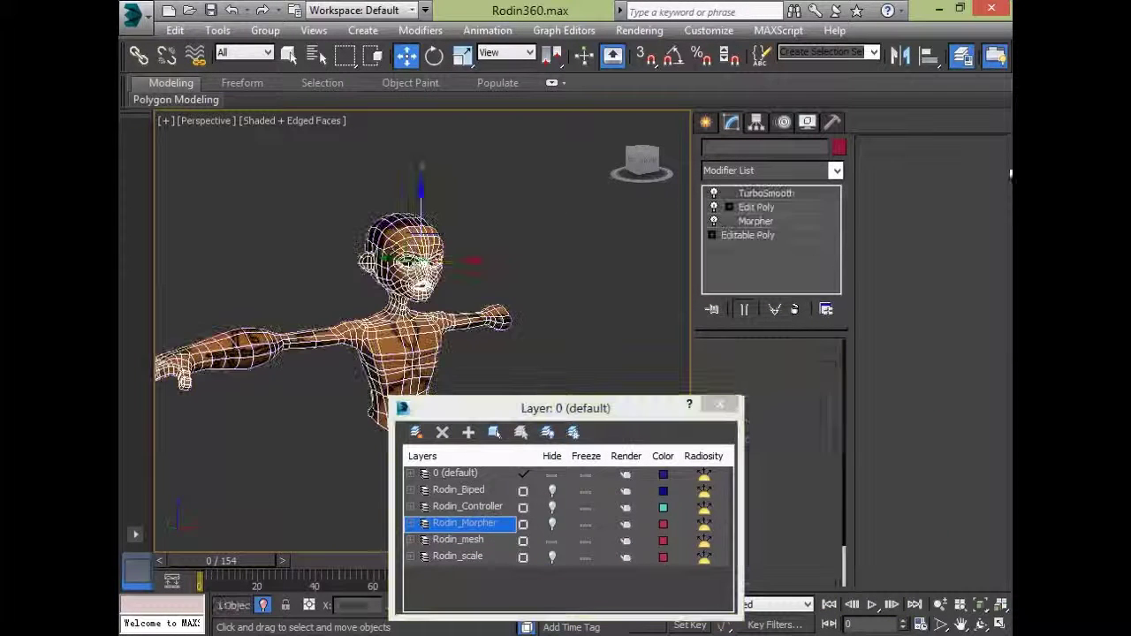
left_click(797, 310)
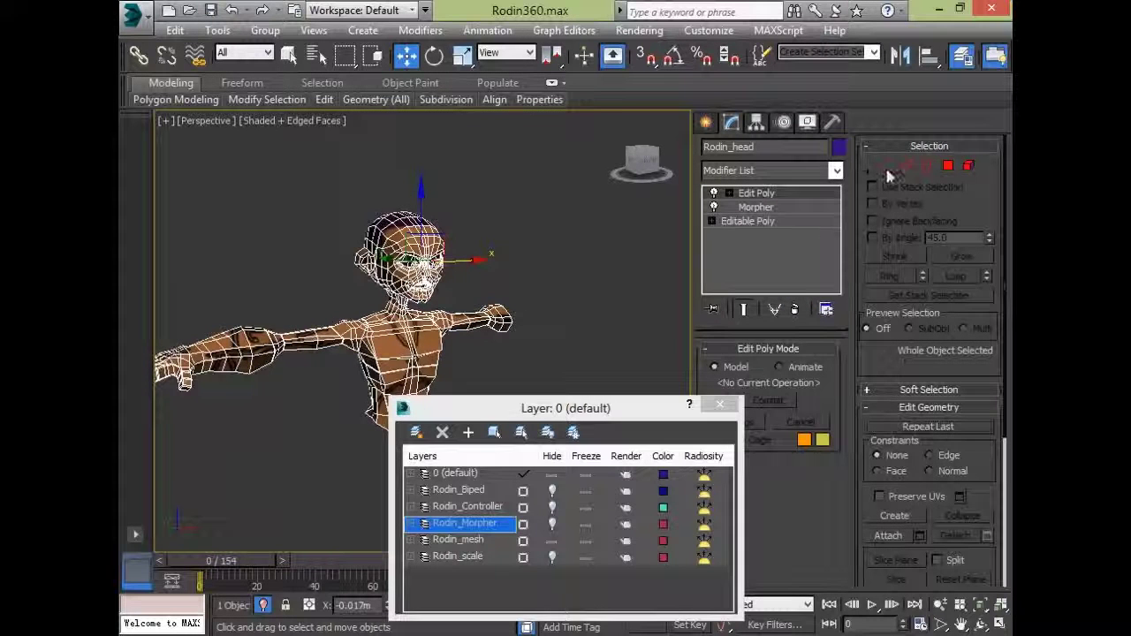
- At the polygon level of Rodin_head's Edit Poly modifier, select the forehead polygons just above the character's right brow
left_click(944, 169)
middle_click_drag(477, 239, 593, 254, "alt")
scroll(541, 221, "up", 3)
left_click(594, 255)
left_click(430, 284)
left_click(435, 310, "ctrl")
left_click(416, 304, "ctrl")
left_click(387, 288, "ctrl")
left_click(381, 309, "ctrl")
left_click(365, 316, "ctrl")
left_click(350, 312, "ctrl")
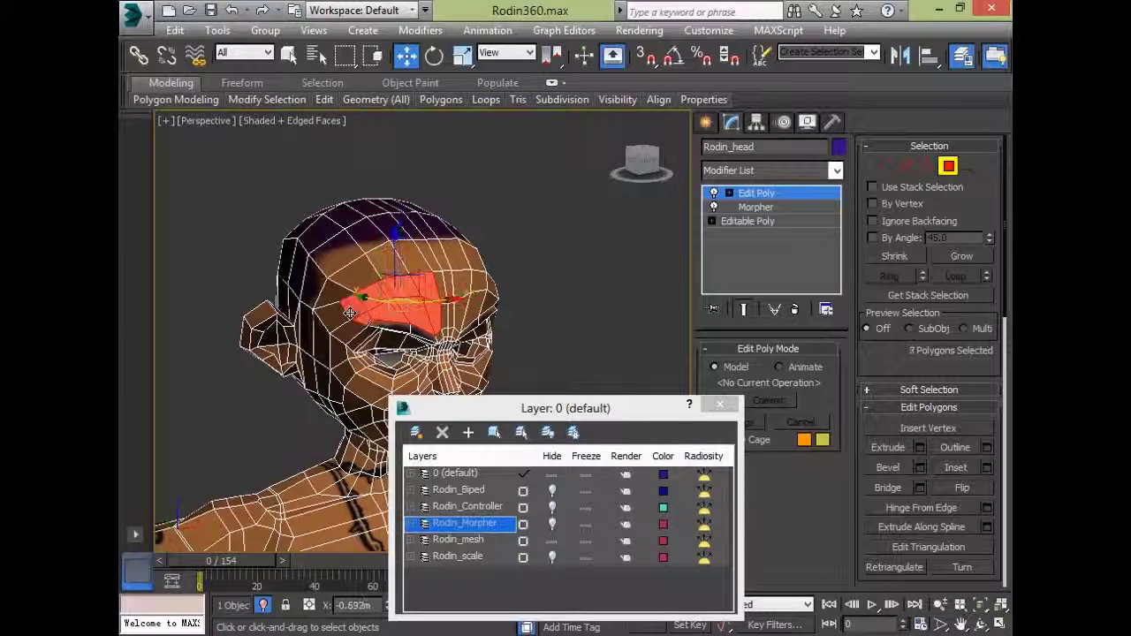
- Extend the polygon selection over the upper forehead, from the character's right temple across to the other side
left_click(326, 285, "ctrl")
left_click(348, 274, "ctrl")
left_click(380, 257, "ctrl")
left_click(396, 258, "ctrl")
left_click(412, 254, "ctrl")
left_click(427, 255, "ctrl")
middle_click_drag(569, 280, 658, 277, "alt")
left_click_drag(468, 242, 400, 293, "ctrl")
- Add the forehead polygons above the character's left brow to the selection
middle_click_drag(520, 314, 380, 325, "alt")
left_click(404, 319, "ctrl")
left_click(413, 320, "ctrl")
left_click(427, 319, "ctrl")
left_click(445, 315, "ctrl")
left_click(471, 308, "ctrl")
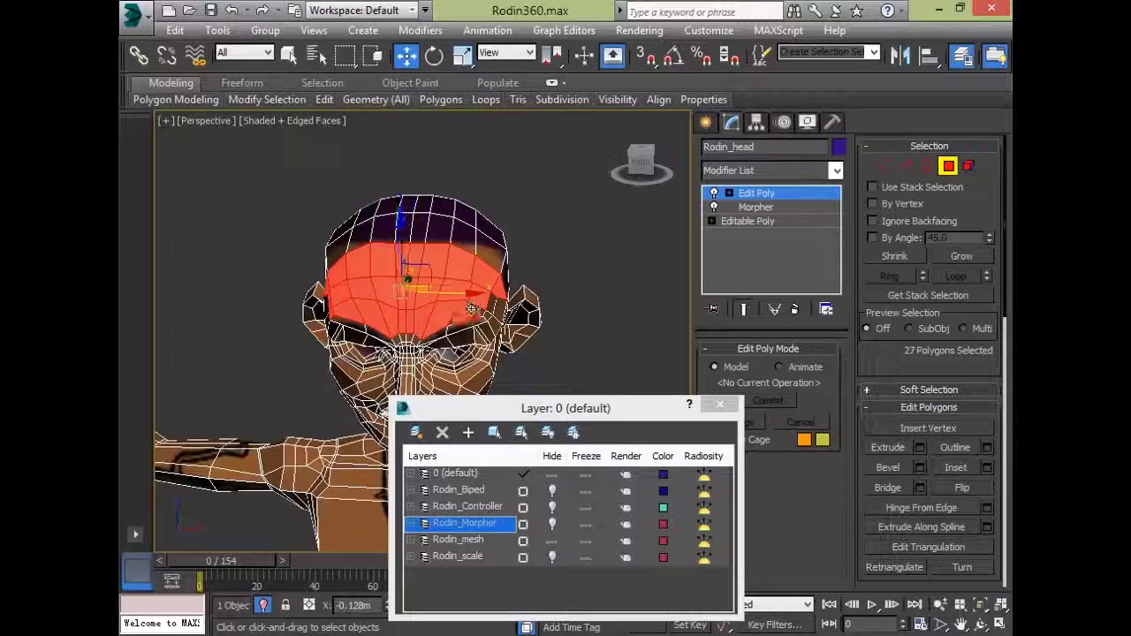
left_click(489, 305, "ctrl")
left_click(501, 305, "ctrl")
- Complete the forehead selection with the remaining polygons at the outer ends of both brows
middle_click_drag(590, 295, 424, 257, "alt")
scroll(559, 238, "up", 5)
middle_click_drag(424, 256, 503, 213)
middle_click_drag(477, 306, 600, 340, "alt")
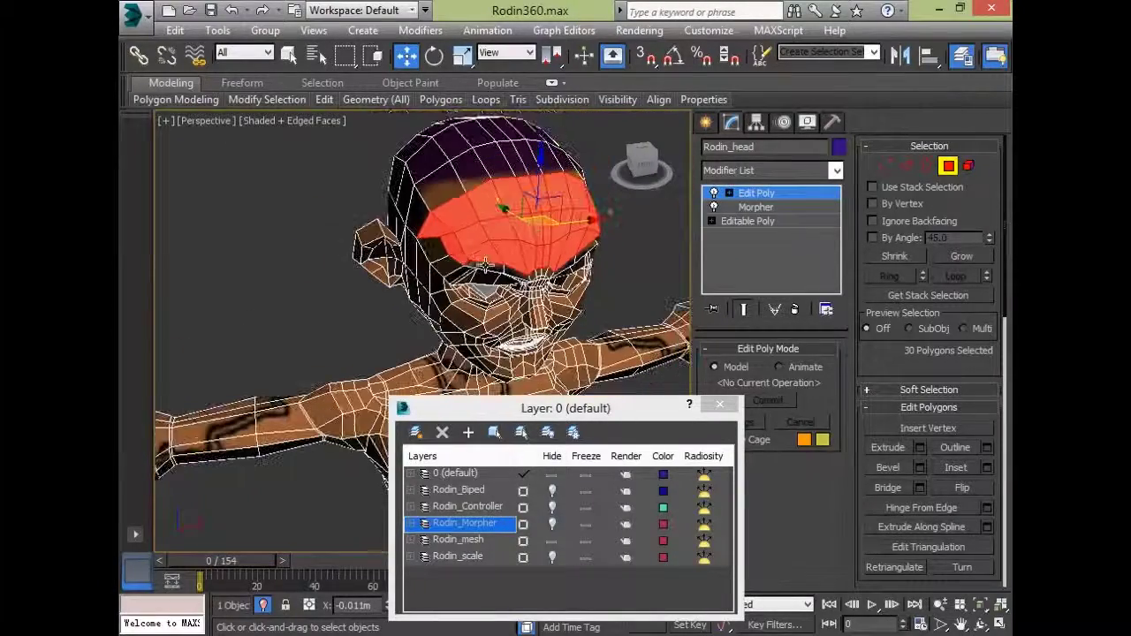
left_click(432, 251, "ctrl")
left_click(445, 264, "ctrl")
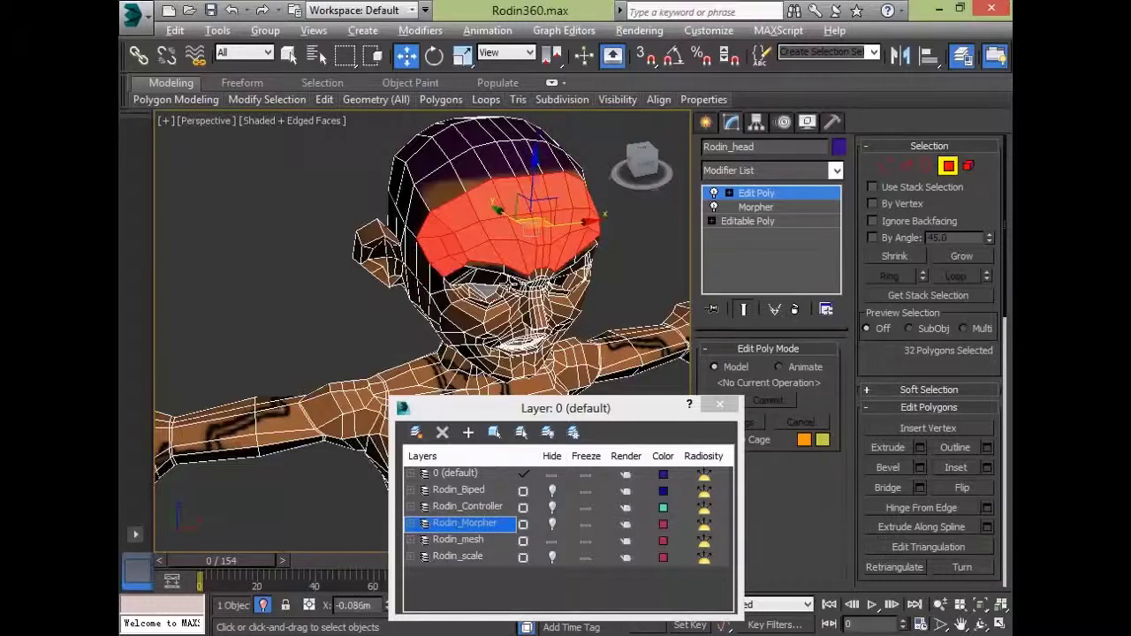
middle_click_drag(469, 202, 437, 187, "alt")
middle_click_drag(632, 285, 694, 224, "alt")
left_click(611, 256, "ctrl")
left_click(617, 263, "ctrl")
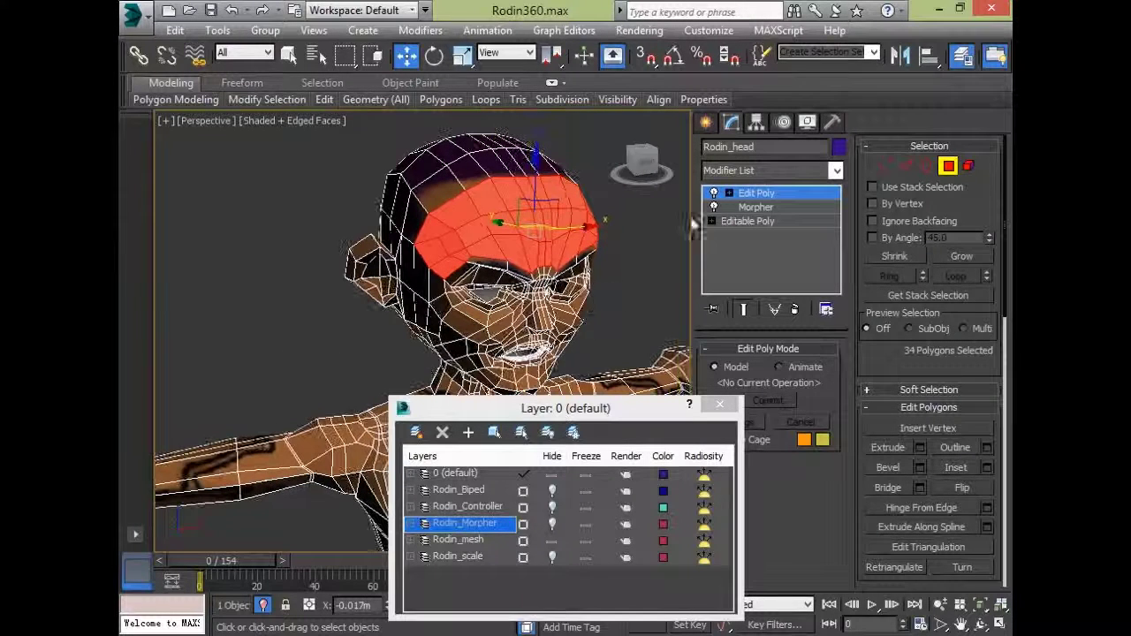
- Add a MeshSmooth modifier to Rodin_head on top of the forehead polygon selection
left_click(758, 178)
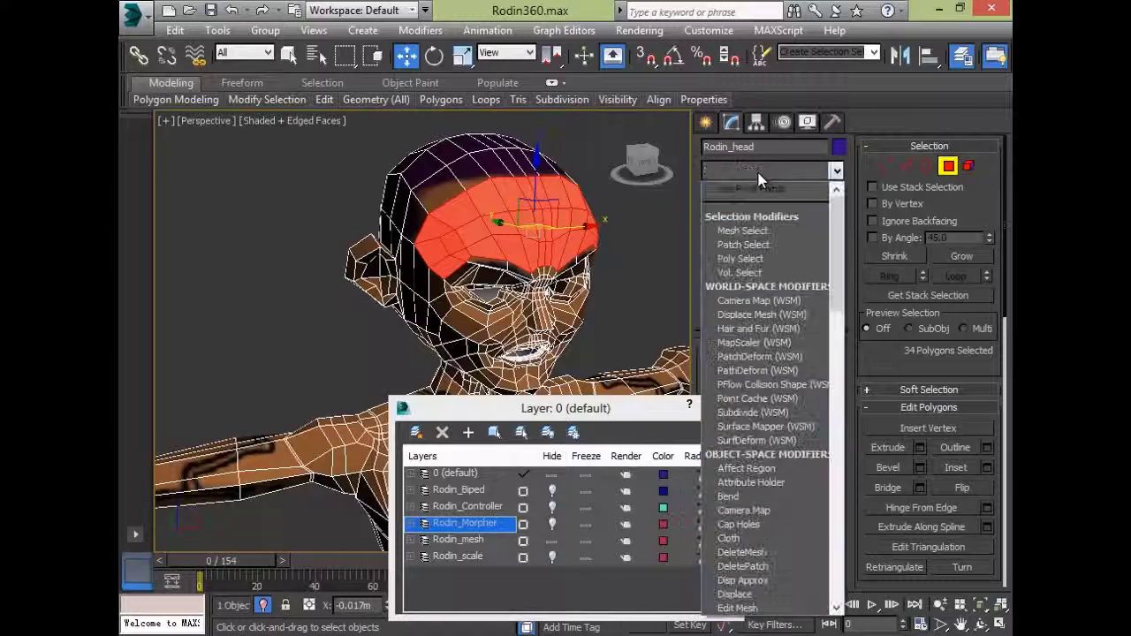
scroll(760, 179, "down", 2)
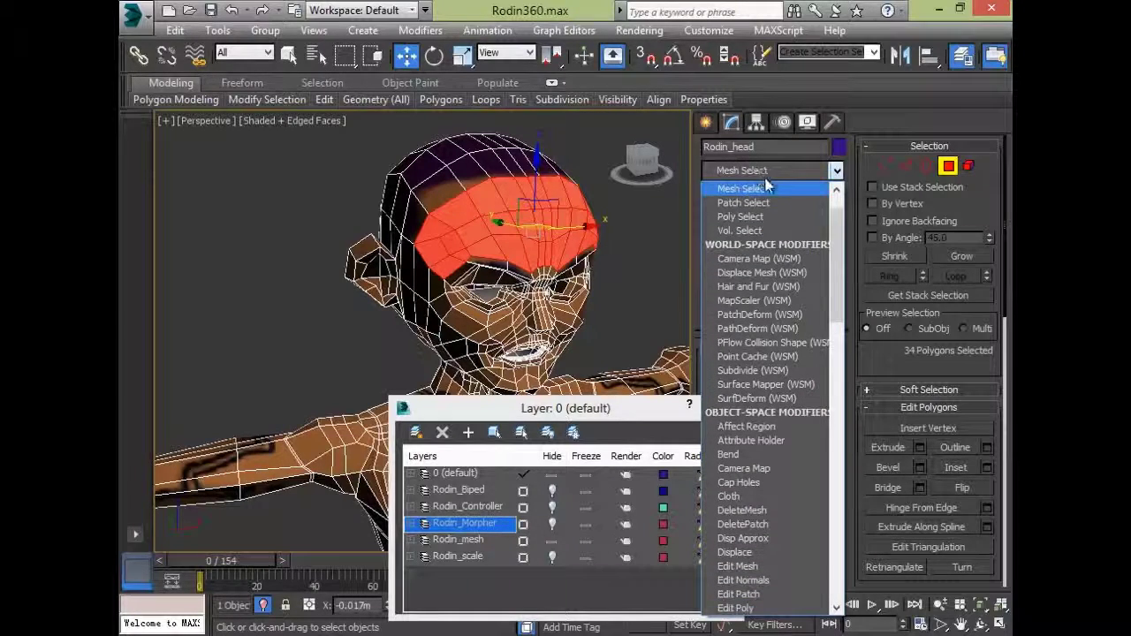
scroll(766, 184, "down", 15)
scroll(767, 183, "down", 4)
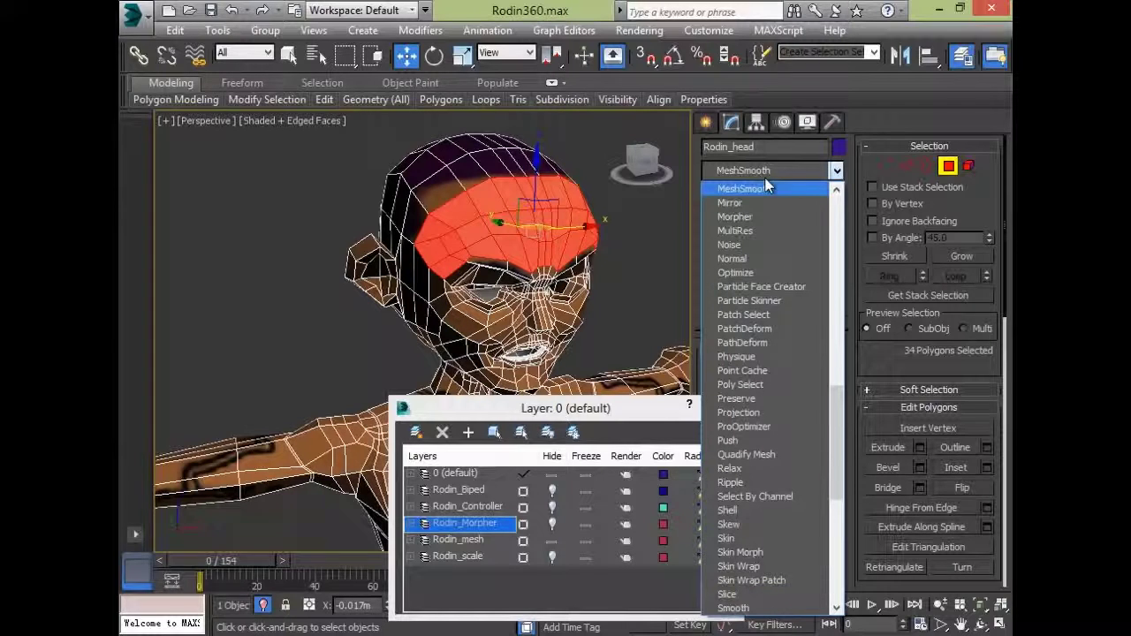
left_click(781, 192)
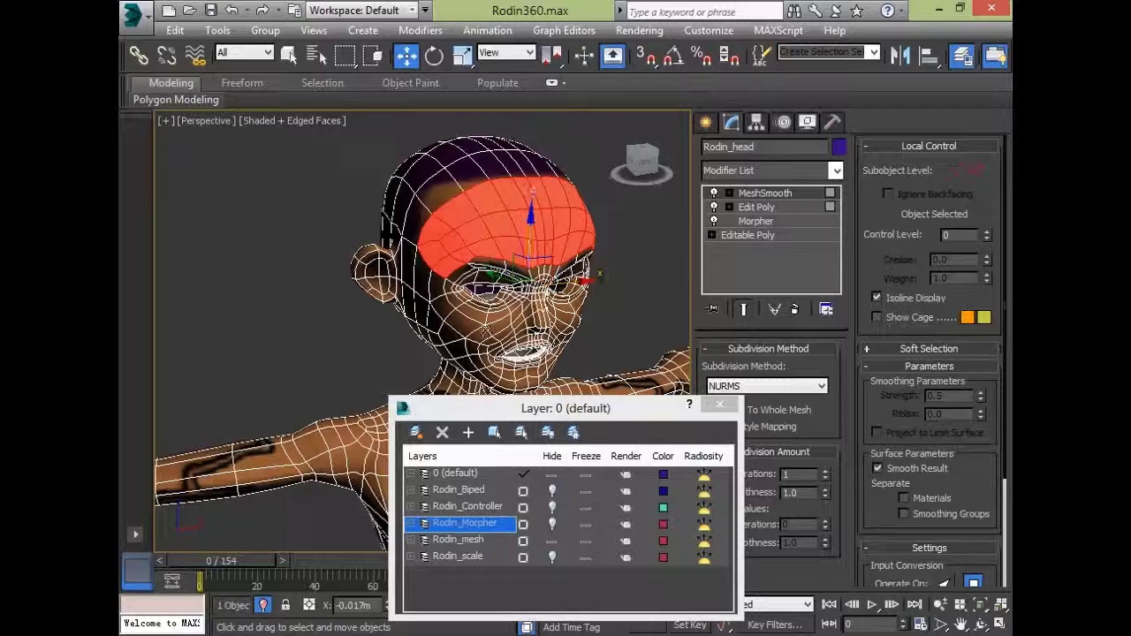
- Turn off Apply To Whole Mesh in MeshSmooth so that only the selected forehead polygons are smoothed
left_click_drag(641, 415, 454, 443)
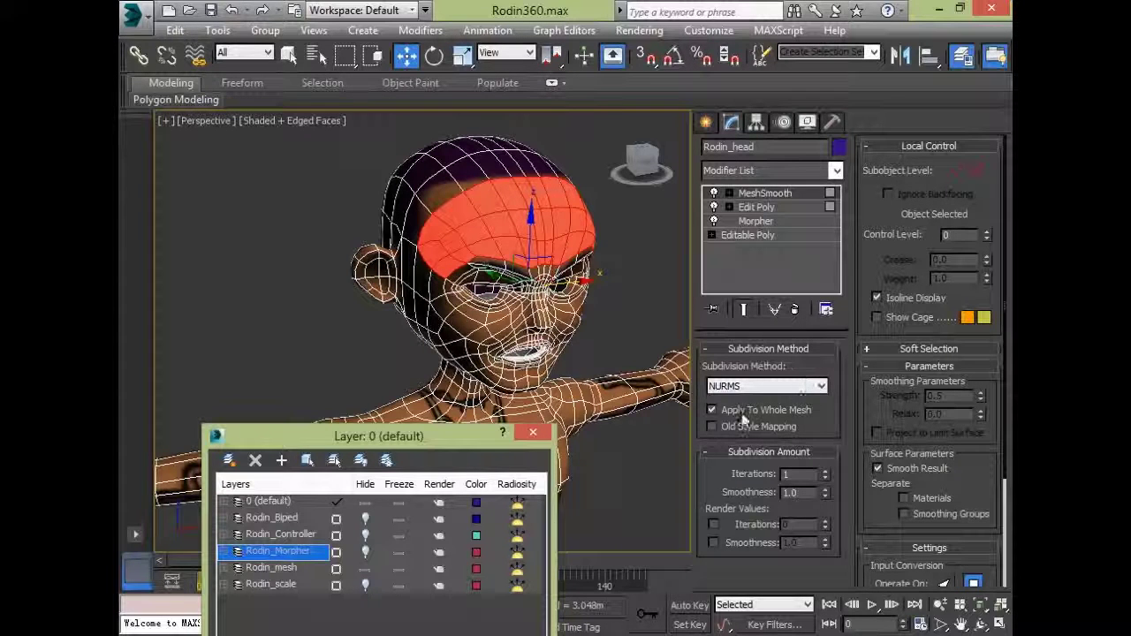
left_click(710, 410)
left_click(710, 410)
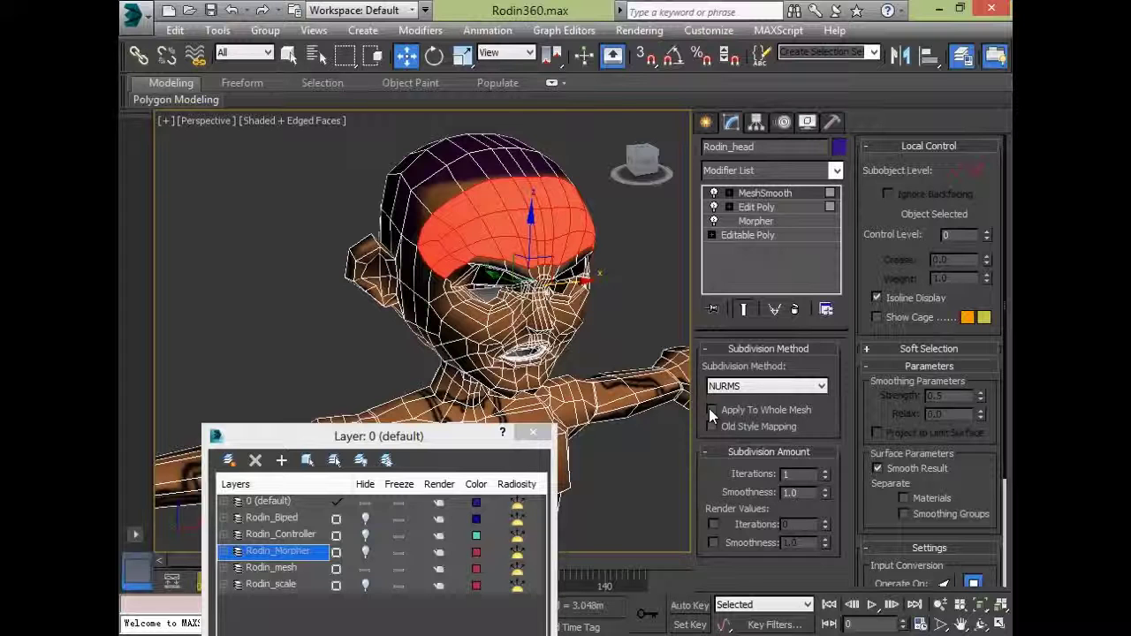
- View the character from the front and compare Rodin_head with MeshSmooth switched off and on
left_click(648, 251)
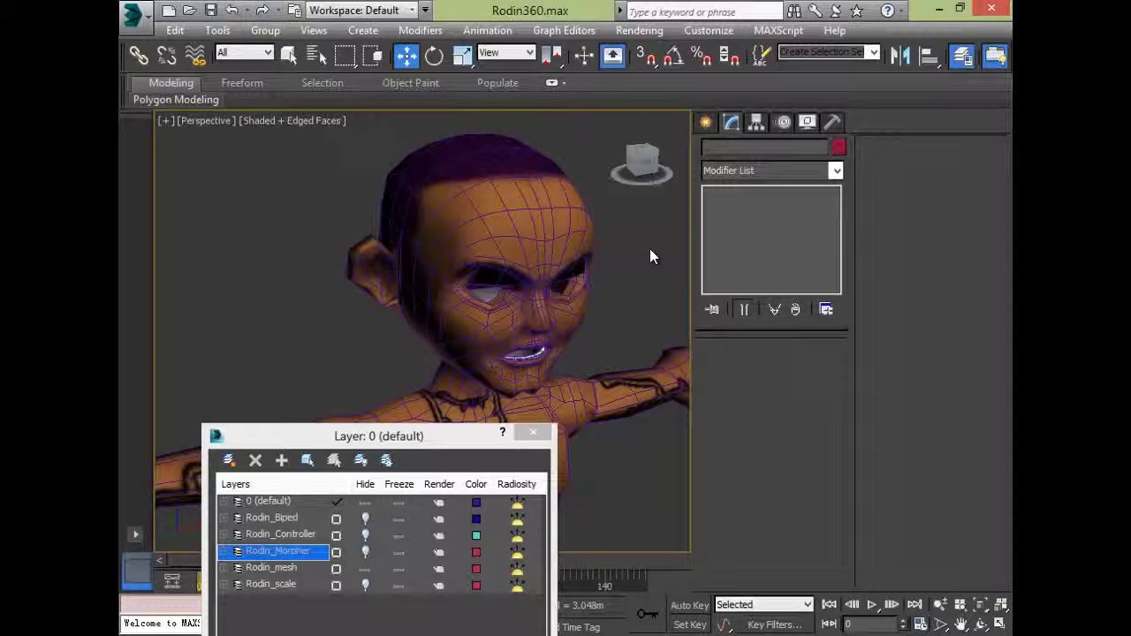
middle_click_drag(560, 273, 434, 298, "alt")
left_click(434, 298)
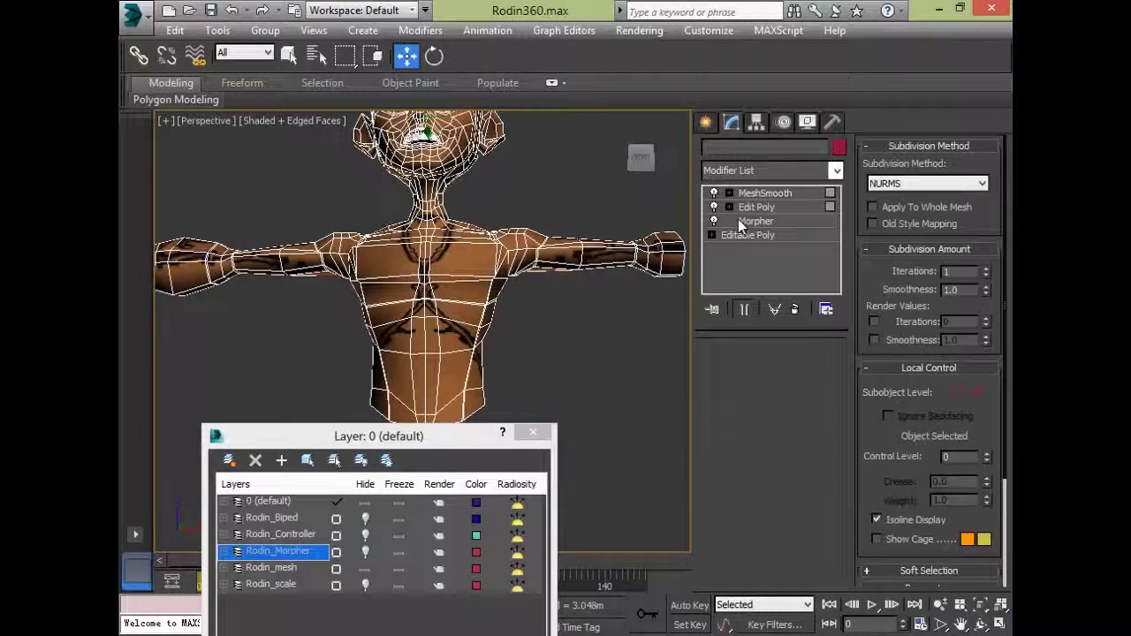
left_click(713, 193)
left_click(713, 193)
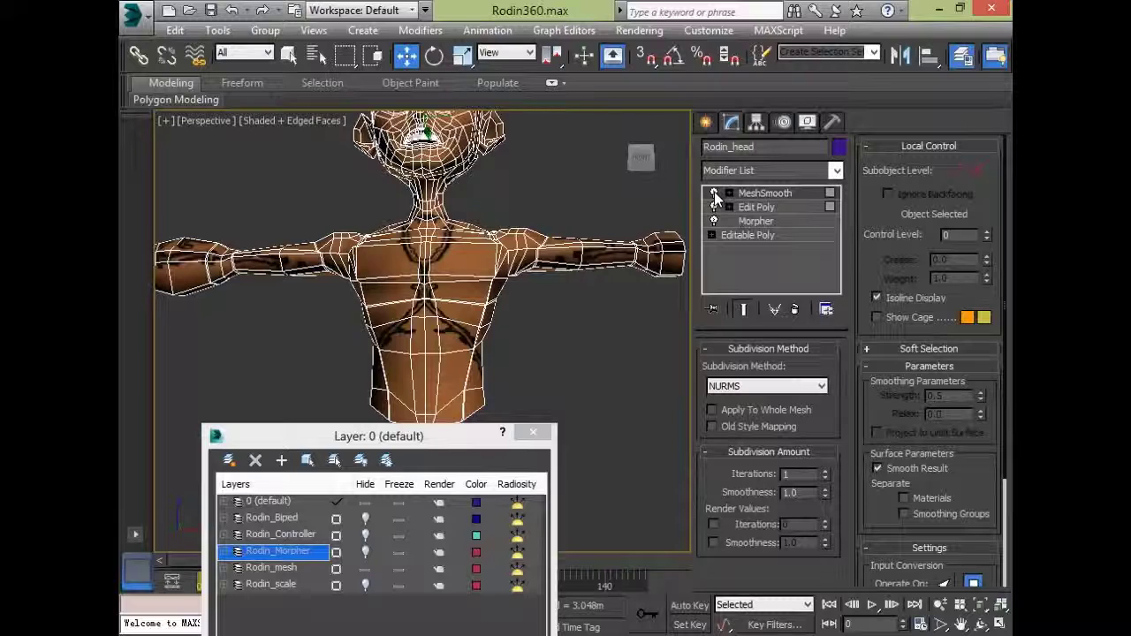
- Clear the selection and examine the smoothed forehead against the unsmoothed face, neck and body
middle_click_drag(602, 304, 617, 330, "alt")
left_click(618, 330)
middle_click_drag(437, 296, 468, 329)
scroll(439, 322, "down", 4)
scroll(468, 329, "up", 5)
middle_click_drag(434, 265, 419, 315)
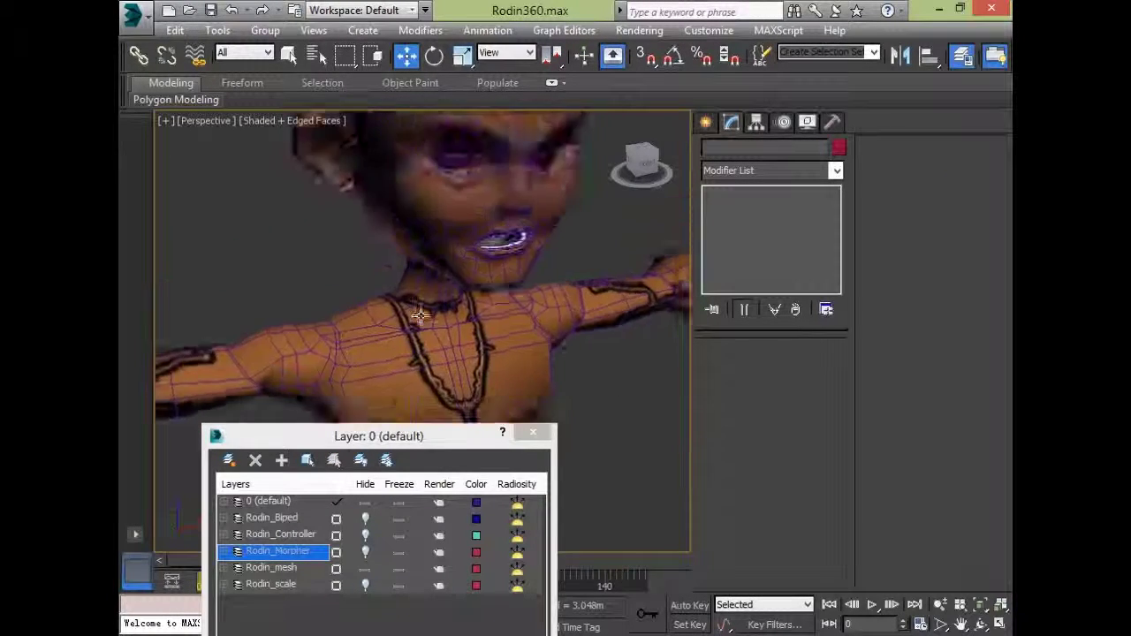
scroll(419, 315, "down", 5)
middle_click_drag(567, 270, 396, 203, "alt")
scroll(608, 247, "up", 1)
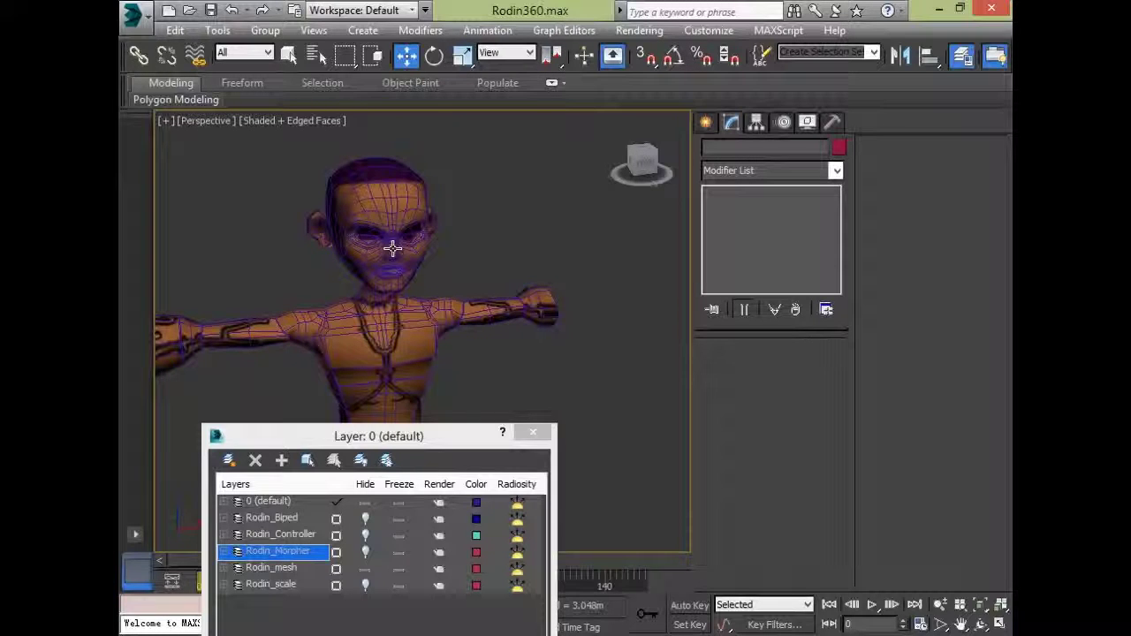
- Select Rodin_head and raise its MeshSmooth iterations to 4
left_click(407, 215)
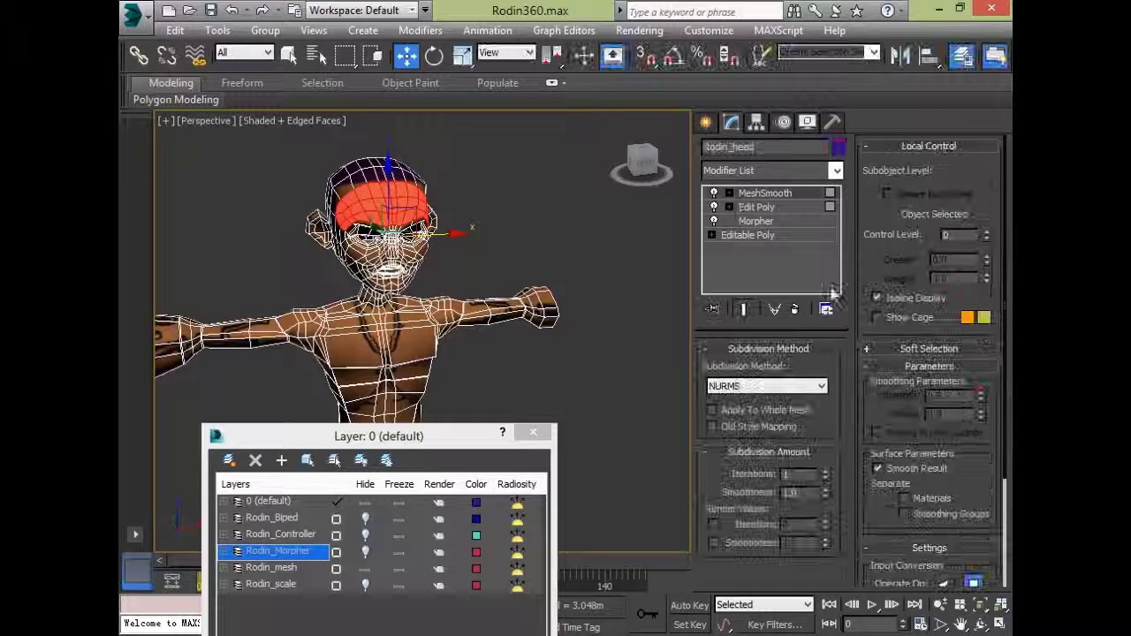
left_click(825, 471)
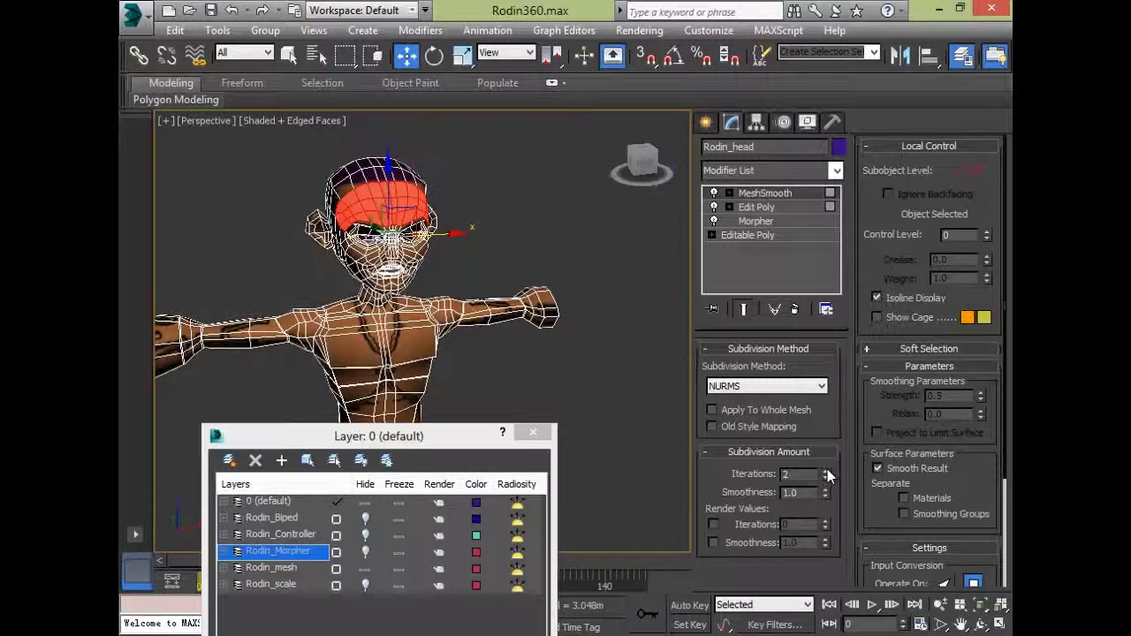
left_click(825, 471)
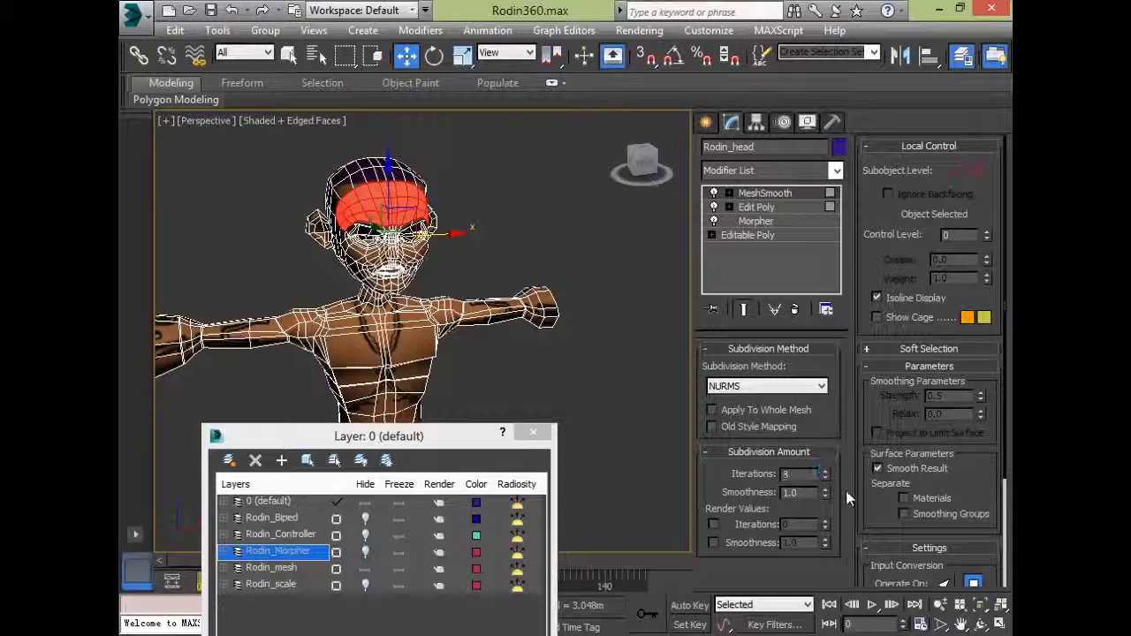
left_click(825, 471)
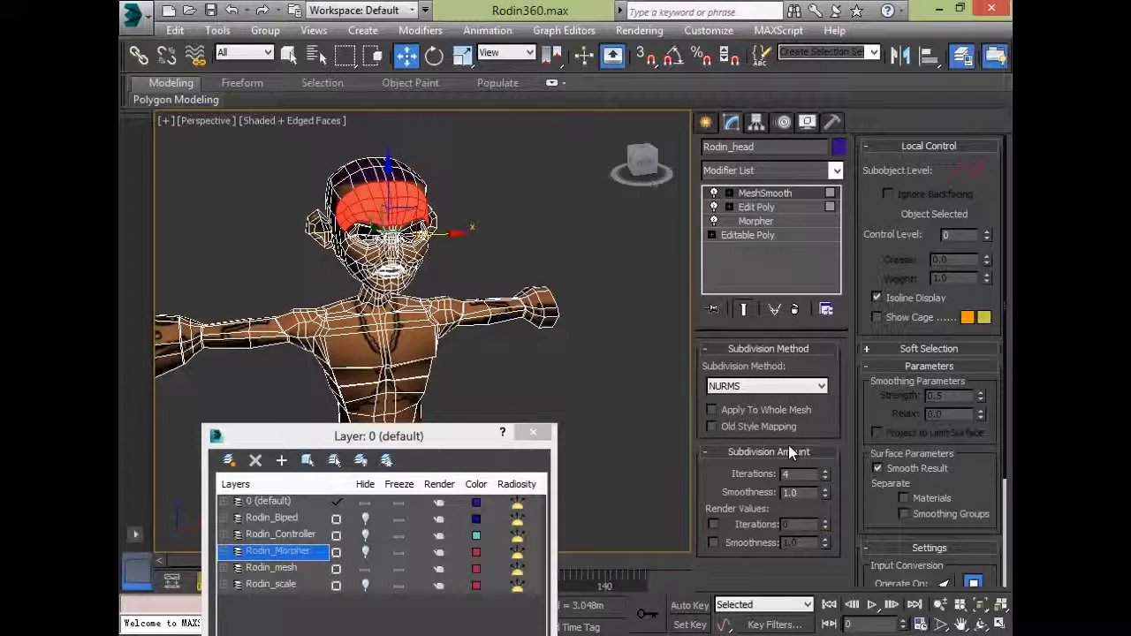
- Delete the MeshSmooth modifier from Rodin_head, clear the forehead polygon selection and exit polygon editing
left_click(794, 309)
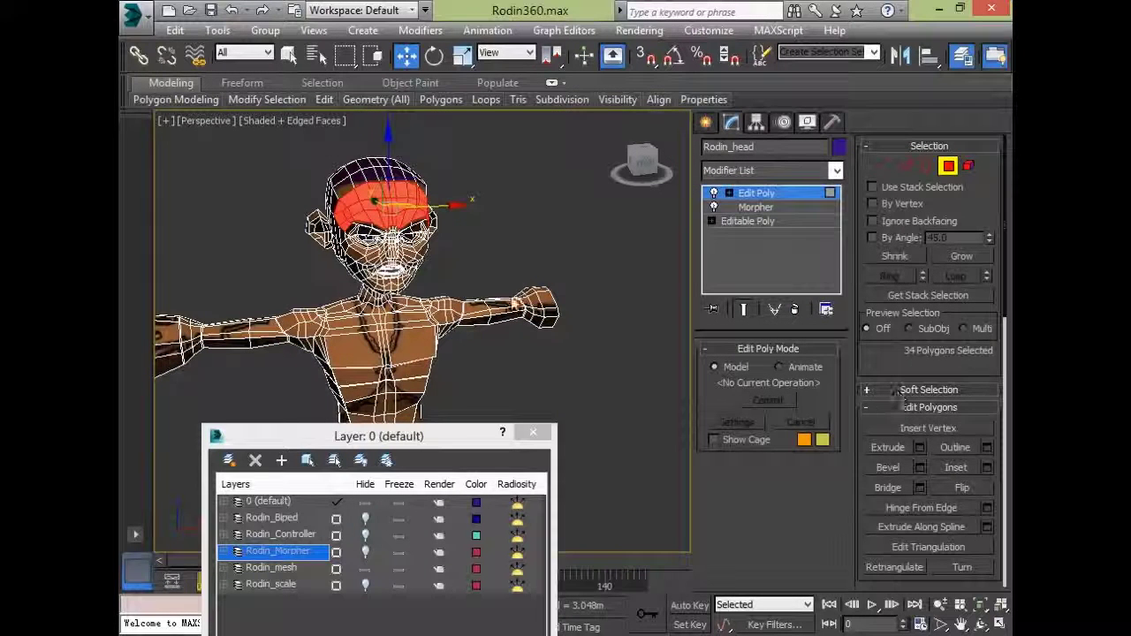
left_click(567, 259)
middle_click_drag(516, 331, 558, 328)
left_click_drag(454, 440, 679, 369)
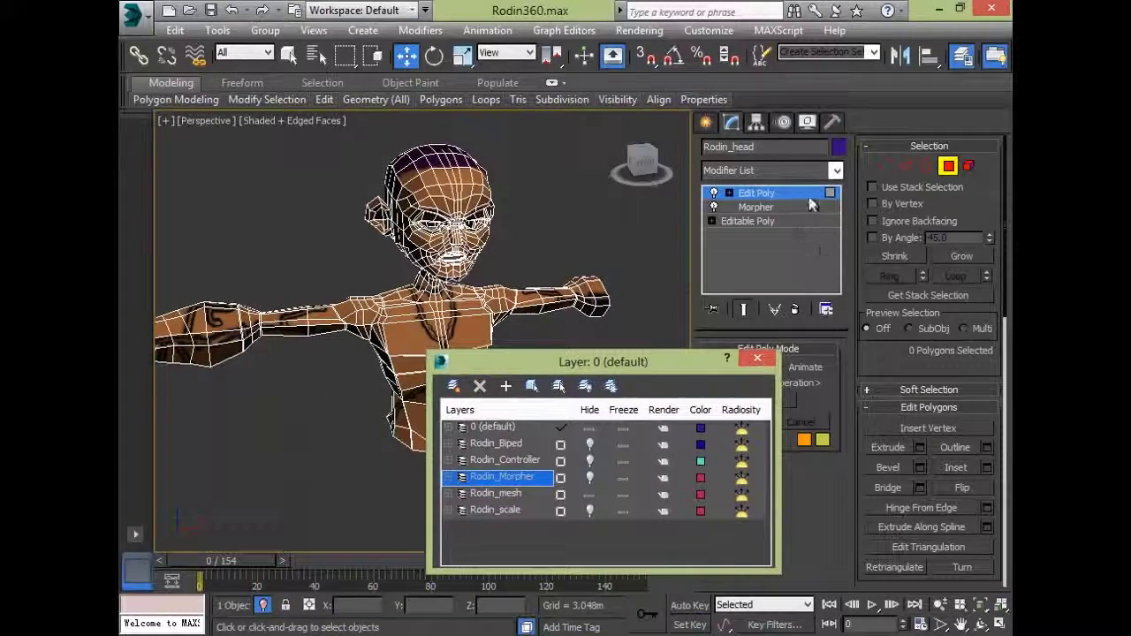
left_click(950, 169)
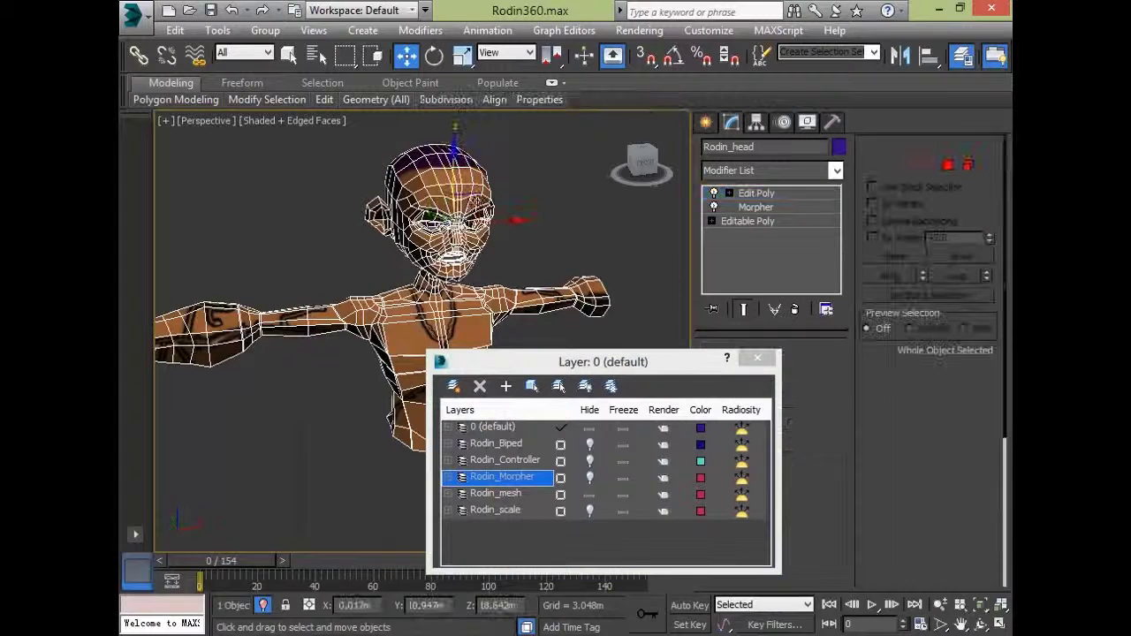
- Unhide the Rodin_Biped layer and close the layer manager
left_click(567, 254)
middle_click_drag(574, 227, 530, 205, "alt")
left_click(454, 164)
middle_click_drag(606, 257, 631, 265, "alt")
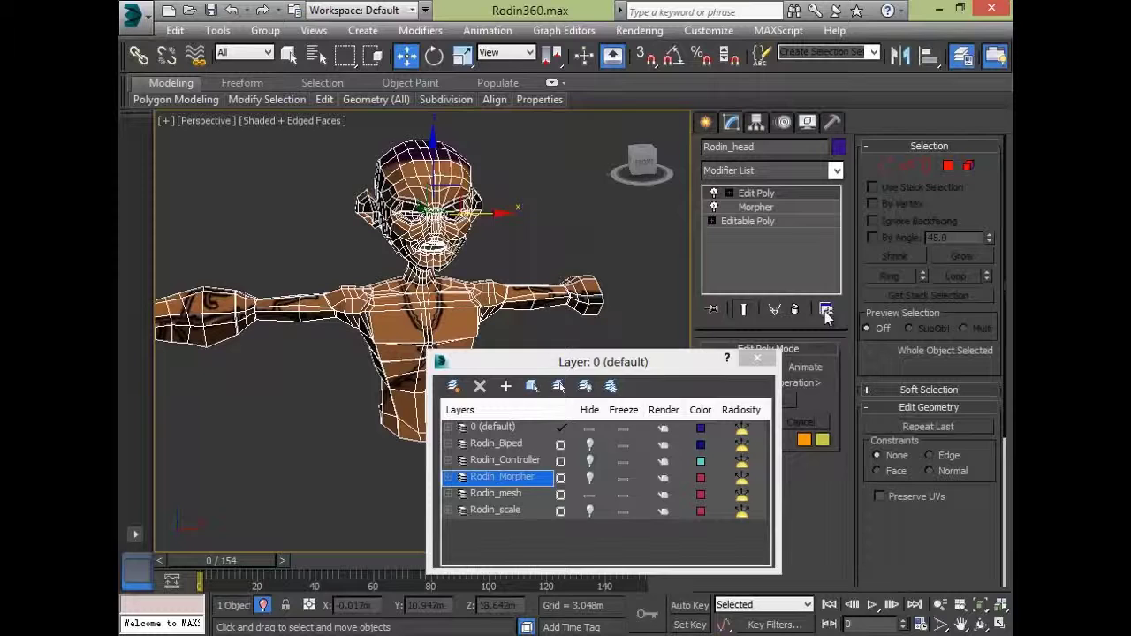
left_click_drag(660, 364, 824, 277)
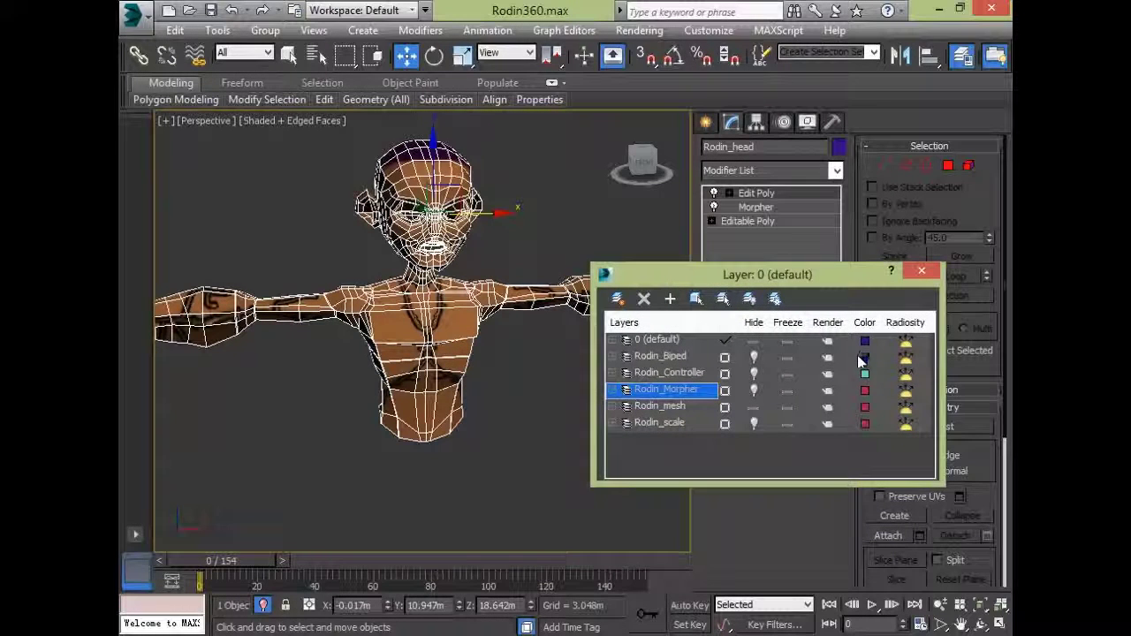
left_click(752, 356)
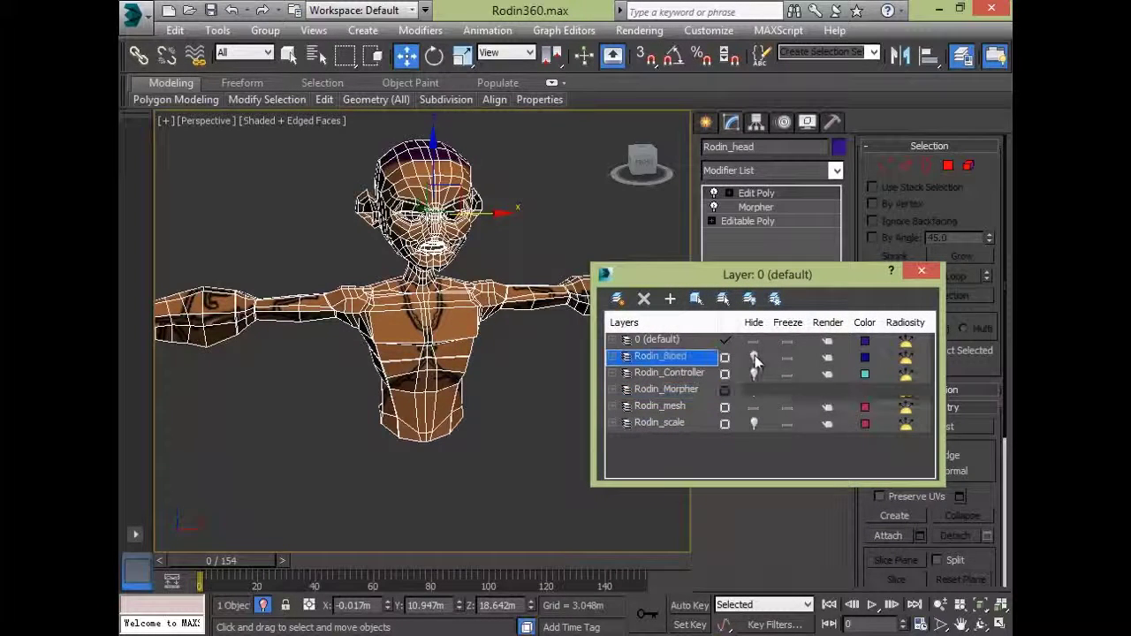
left_click(921, 271)
- Select the biped's Rodin_Bip01 Spine1 bone, turn on Figure Mode and check the biped's fit to the mesh
left_click_drag(406, 452, 382, 427)
scroll(382, 427, "down", 5)
middle_click_drag(521, 457, 532, 384, "alt")
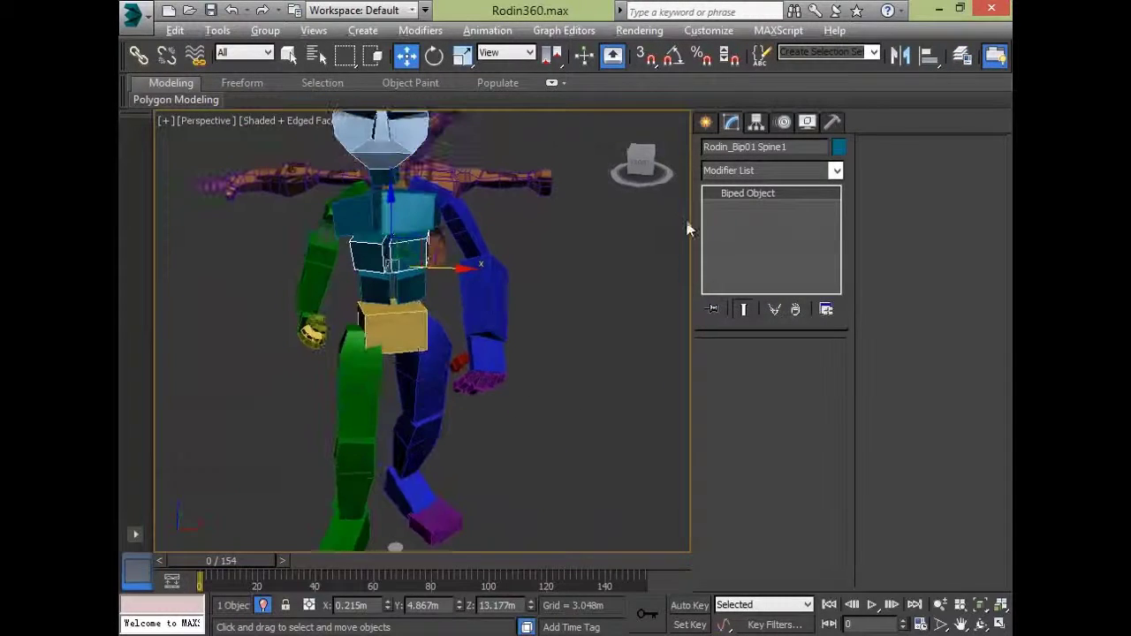
left_click(786, 123)
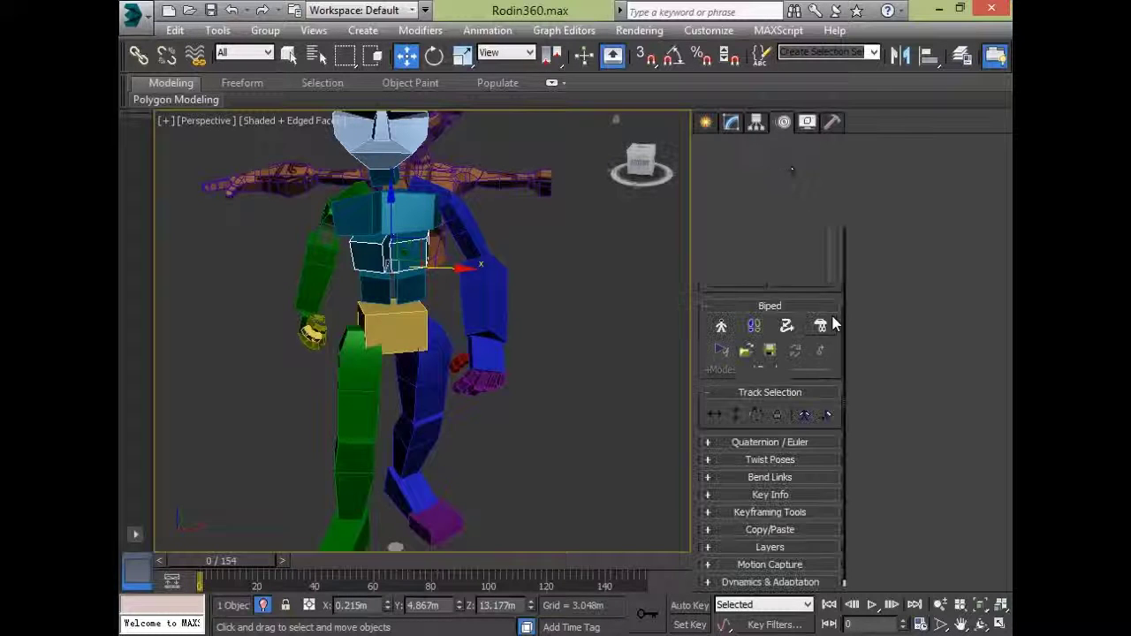
left_click(712, 329)
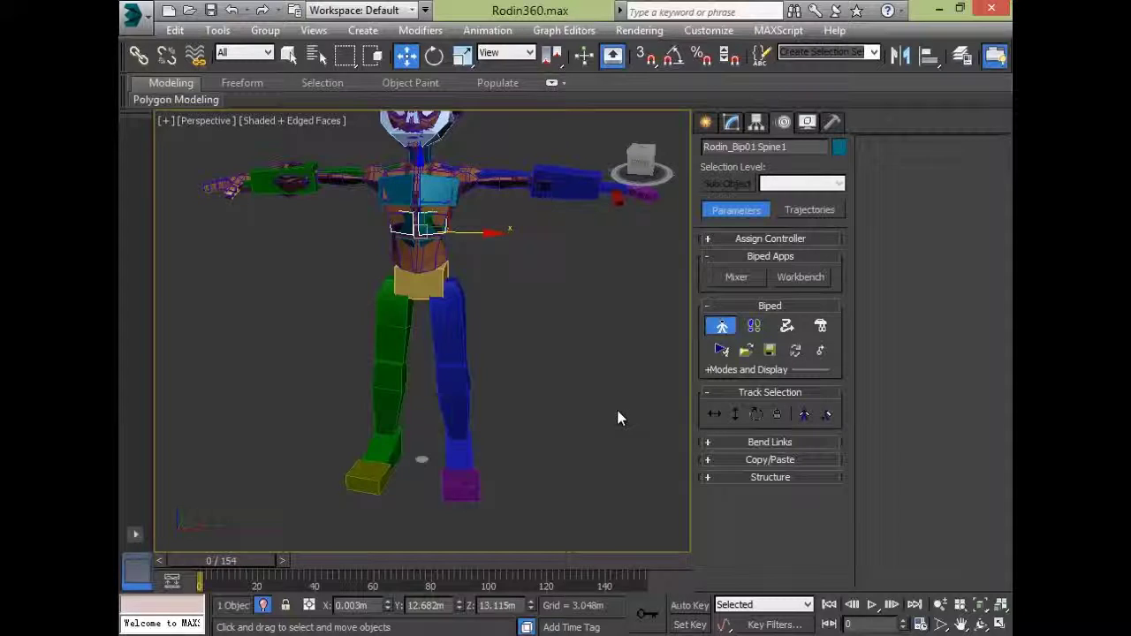
middle_click_drag(537, 341, 663, 318, "alt")
middle_click_drag(533, 349, 636, 341, "alt")
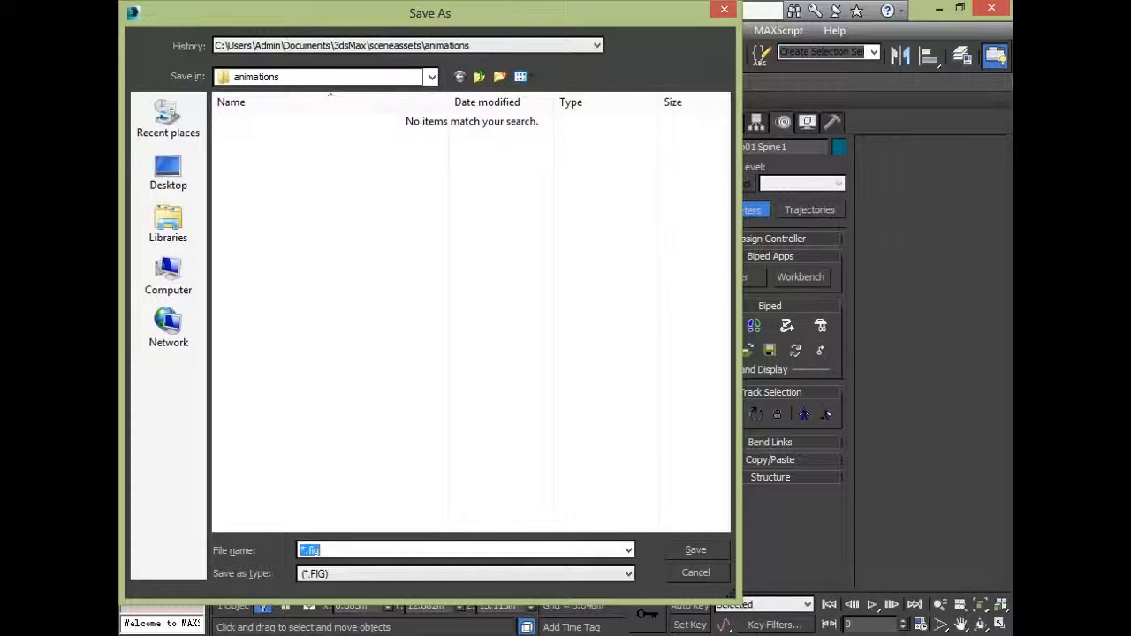
- Cancel saving the figure file and select the biped's left thigh
left_click(721, 571)
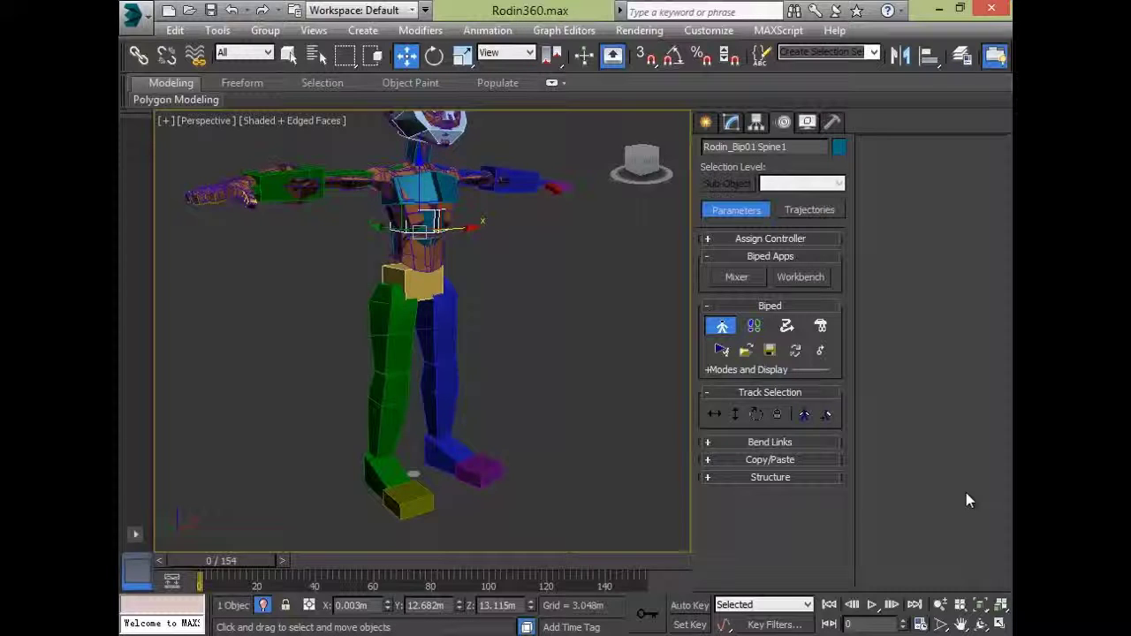
left_click(430, 308)
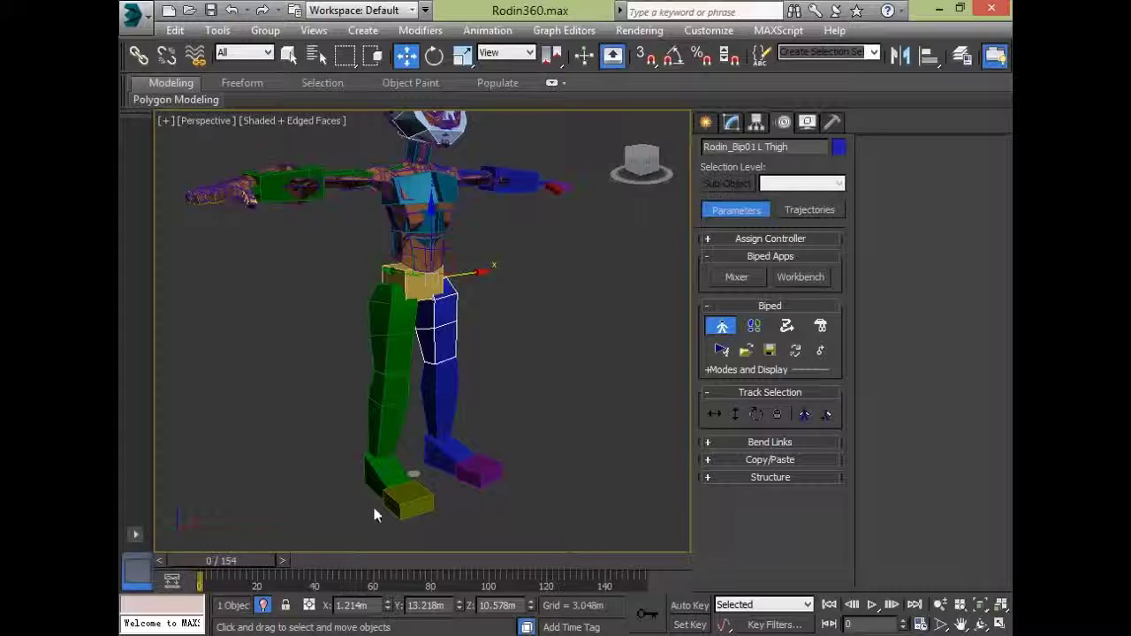
- Clear the selection and examine how the biped's pelvis, thighs and chest bones fit the character mesh
left_click_drag(553, 398, 543, 343, "alt")
left_click(541, 343)
middle_click_drag(382, 389, 407, 472, "alt")
scroll(424, 486, "up", 4)
middle_click_drag(450, 530, 415, 522)
scroll(416, 522, "down", 4)
middle_click_drag(422, 477, 554, 393, "alt")
middle_click_drag(441, 387, 503, 413, "alt")
scroll(500, 414, "up", 4)
middle_click_drag(486, 363, 518, 455)
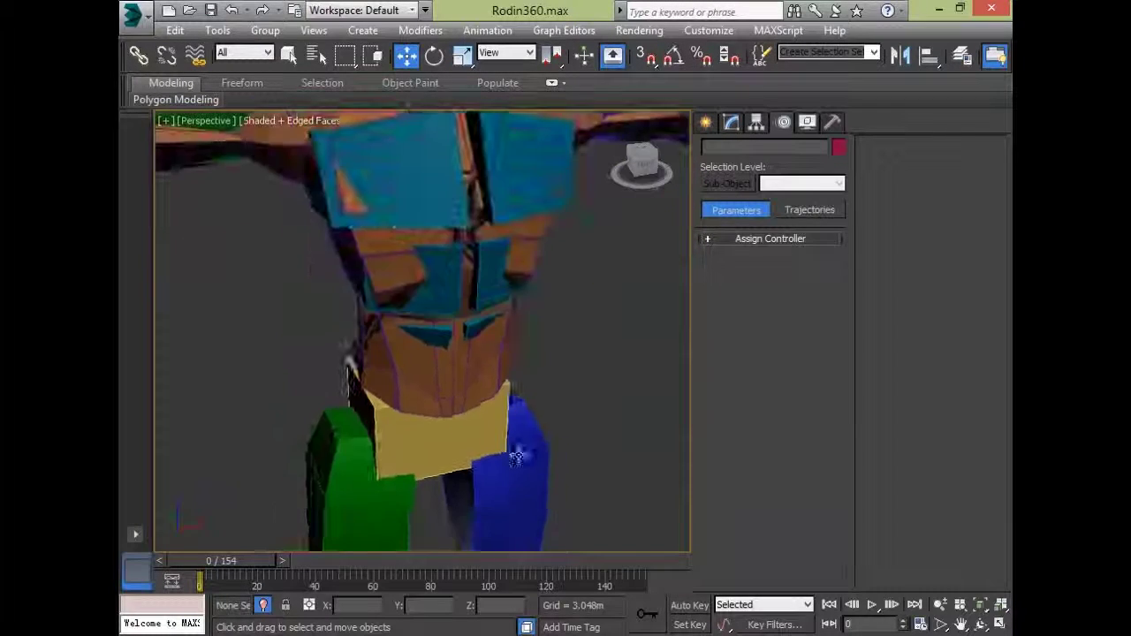
scroll(469, 404, "down", 4)
left_click(286, 265)
middle_click_drag(406, 349, 505, 440, "alt")
scroll(447, 377, "up", 3)
left_click(515, 440)
scroll(511, 461, "down", 5)
scroll(505, 440, "up", 3)
- Inspect the biped's head and right arm fit in Expert Mode with edged faces hidden, and exit Expert Mode
key("ctrl+x")
mouse_move(642, 422)
middle_mouse_down("alt")
mouse_move(648, 391)
mouse_move(704, 422)
mouse_move(653, 389)
mouse_move(717, 432)
mouse_move(556, 453)
mouse_move(644, 383)
middle_mouse_up("alt")
scroll(704, 421, "down", 1)
key("F4")
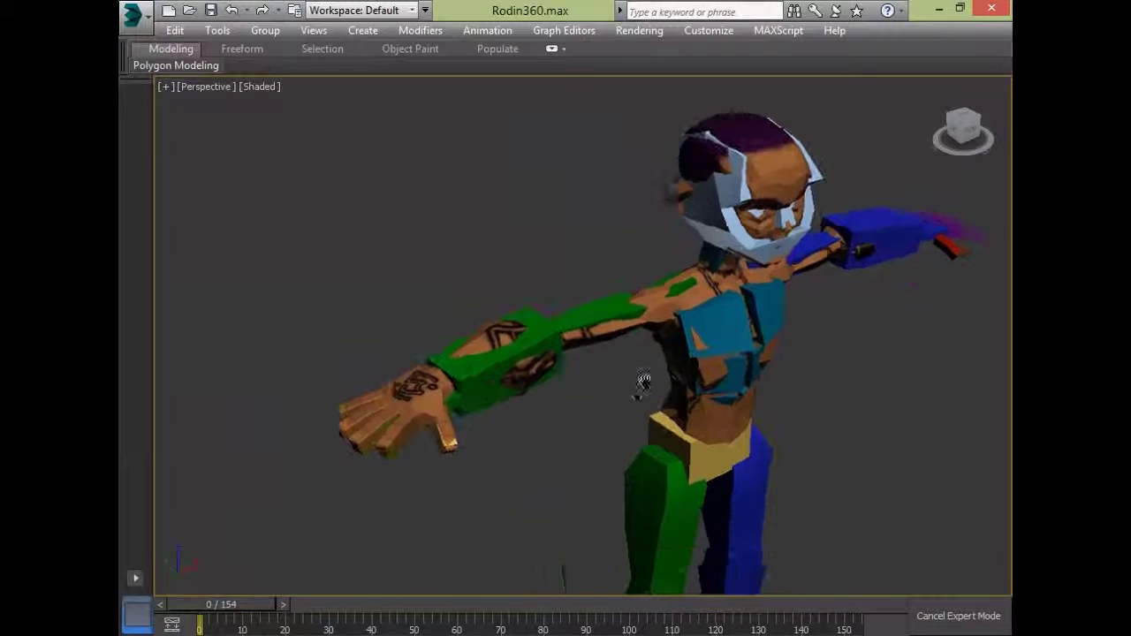
scroll(531, 329, "up", 5)
left_click(403, 204)
middle_click_drag(571, 369, 633, 507)
scroll(698, 429, "down", 5)
left_click(635, 506)
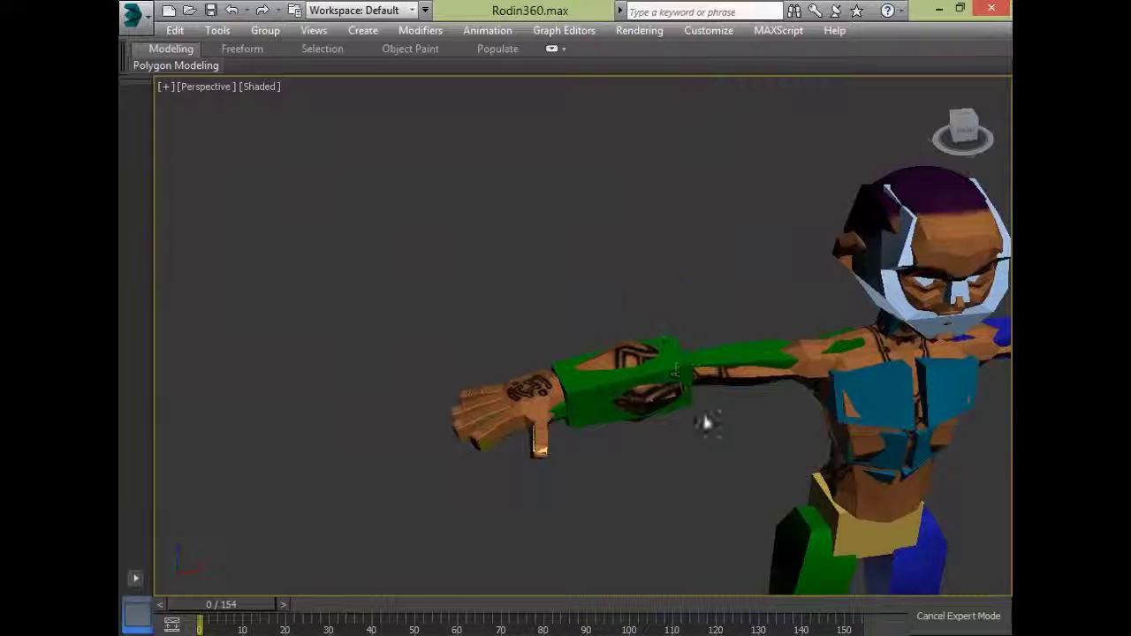
left_click(677, 366)
middle_click_drag(797, 443, 622, 332, "alt")
left_click(661, 328)
left_click(851, 394)
key("ctrl+x")
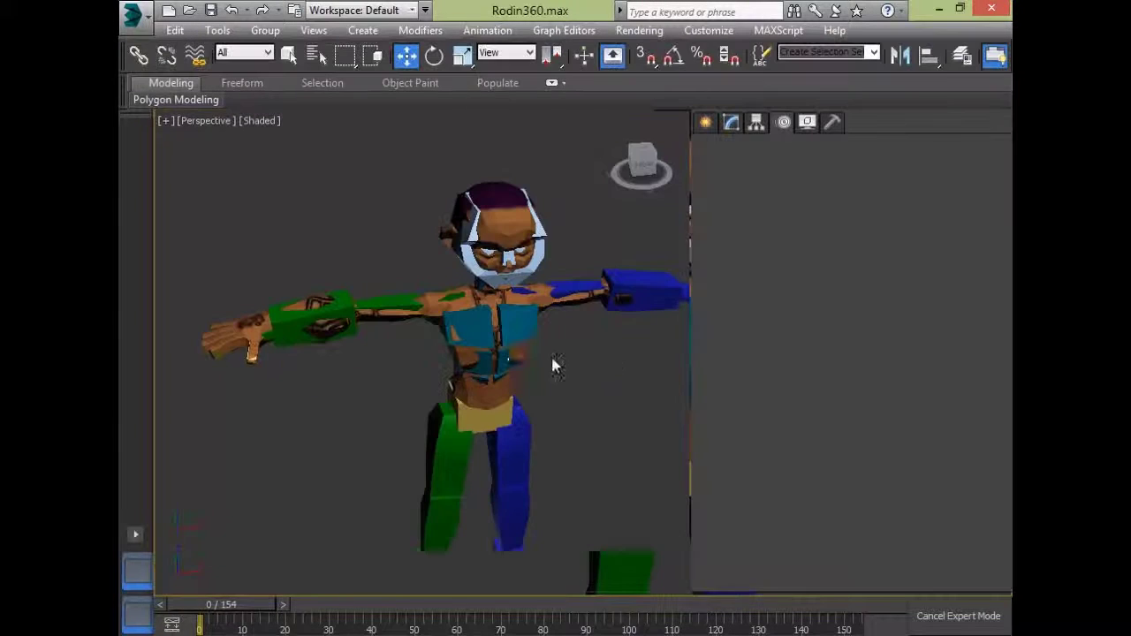
- Select the biped's left thigh and turn edged faces back on in the Perspective view
left_click(509, 436)
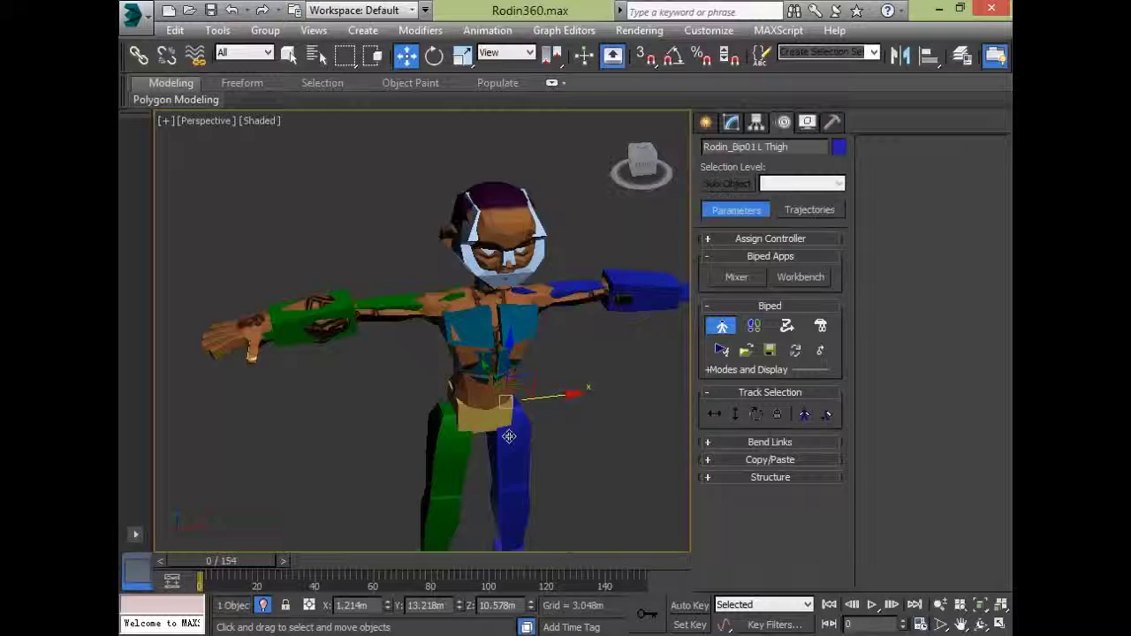
key("F4")
scroll(593, 474, "up", 3)
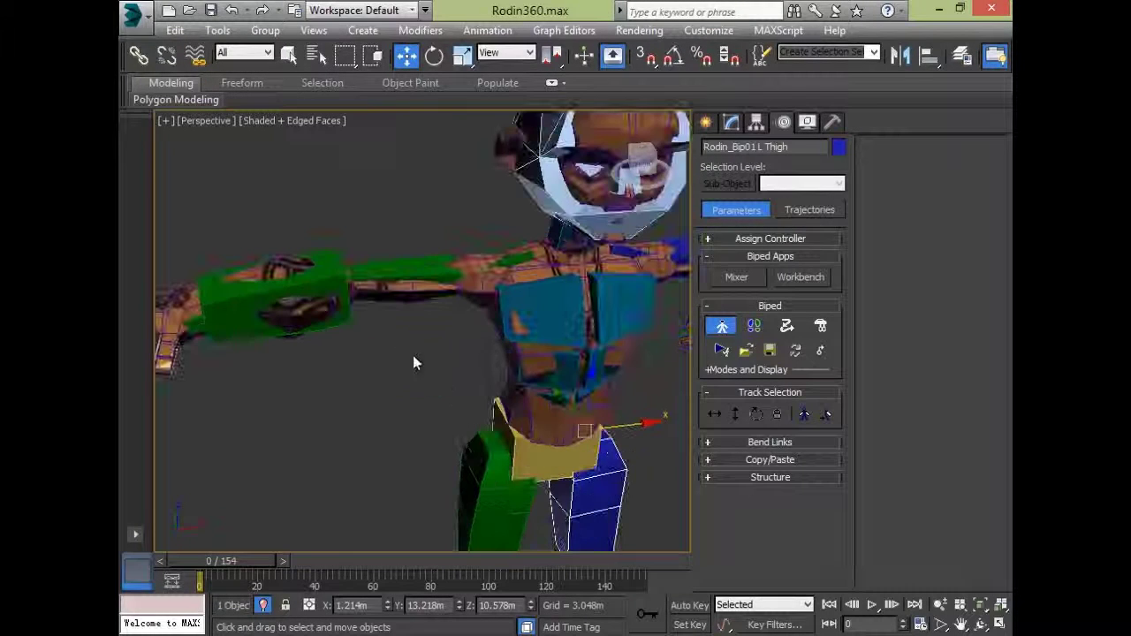
- Test-rotate the biped's right forearm downward in Figure Mode and undo the rotation
left_click(340, 311)
middle_click_drag(407, 361, 514, 381)
scroll(514, 382, "down", 3)
key("e")
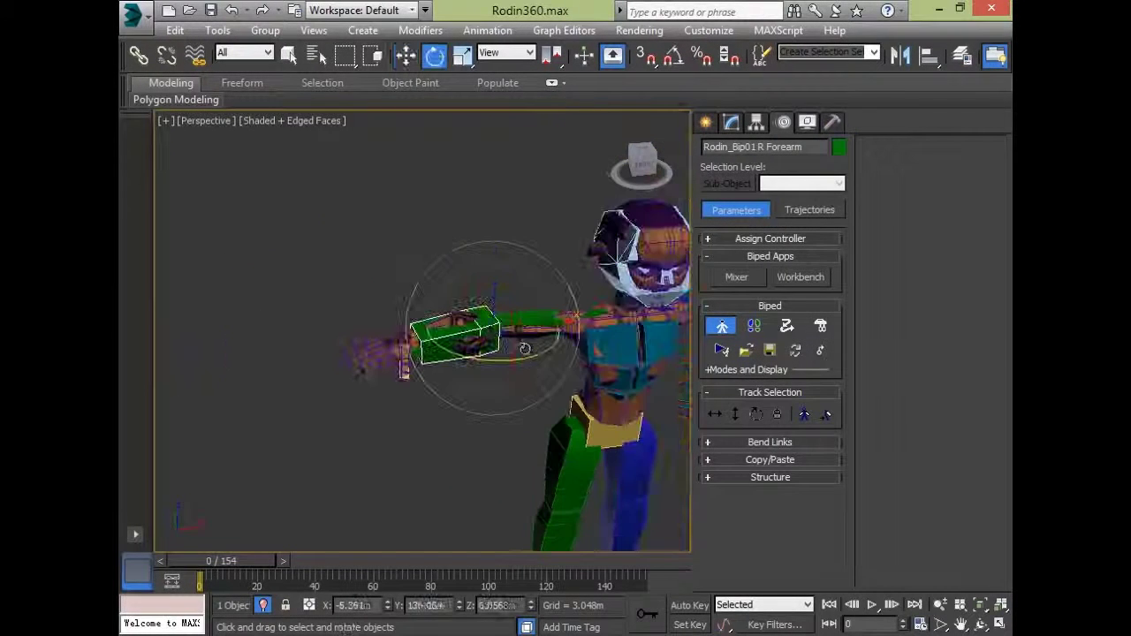
left_click_drag(396, 329, 428, 378)
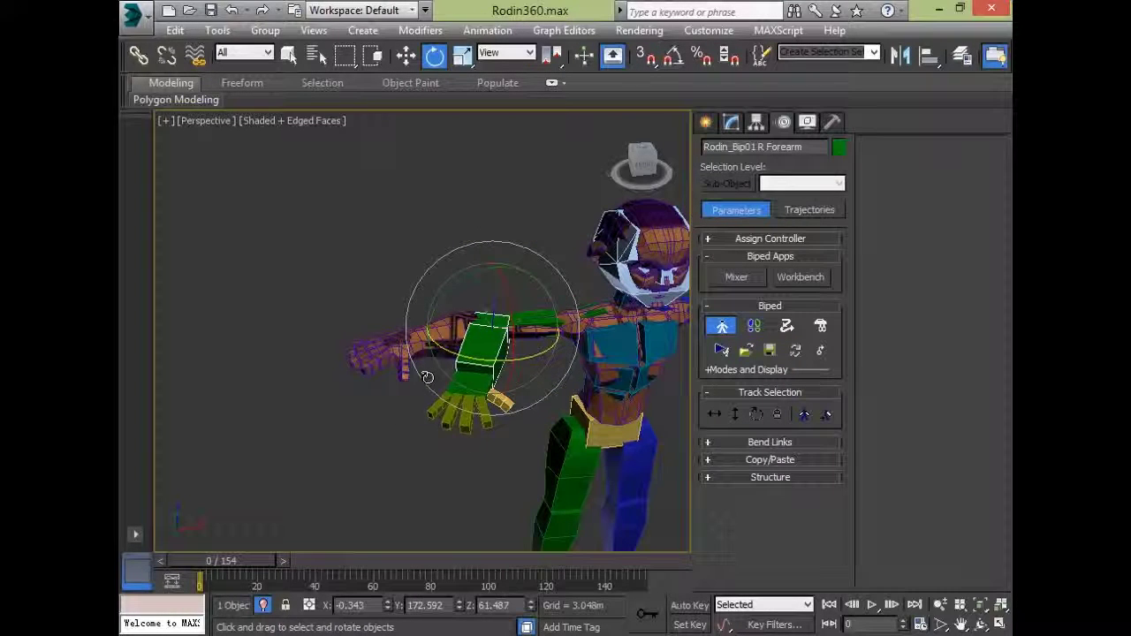
key("ctrl+z")
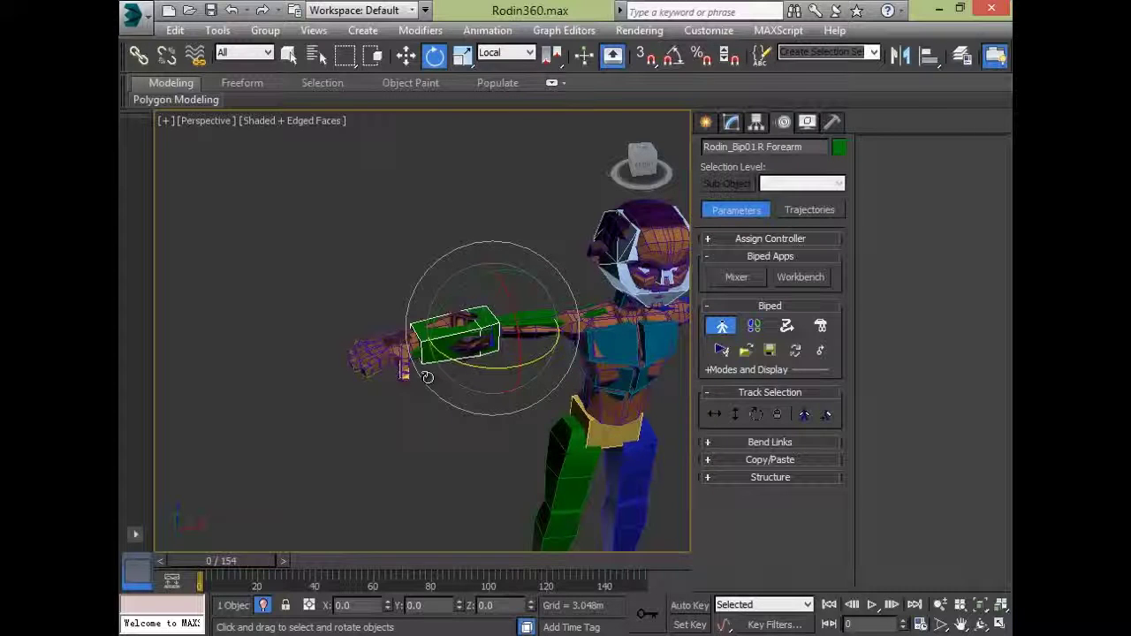
- Examine how the biped's spine boxes fit the torso mesh from several angles
middle_click_drag(443, 417, 492, 348)
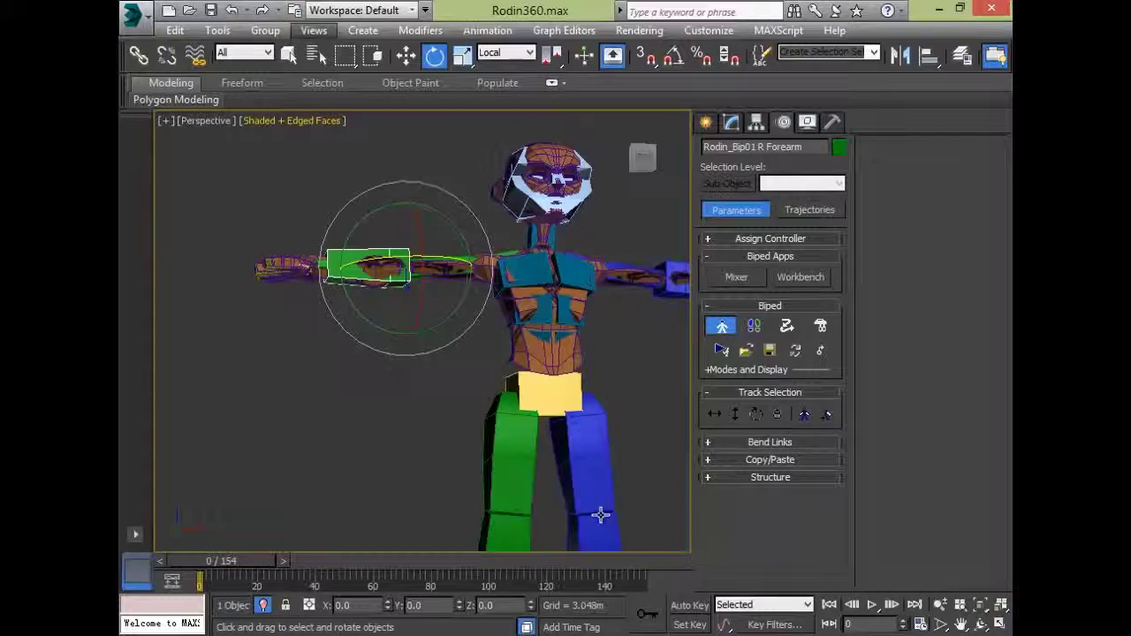
middle_click_drag(592, 296, 580, 303, "alt")
scroll(580, 303, "up", 4)
middle_click_drag(424, 368, 525, 341, "alt")
middle_click_drag(523, 256, 465, 295)
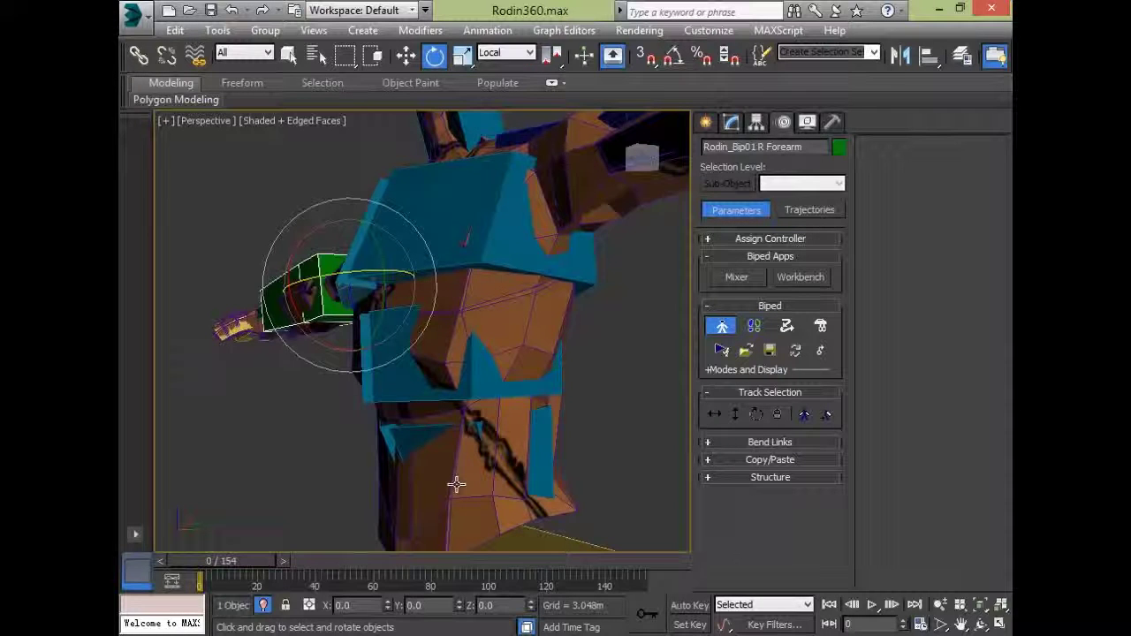
middle_click_drag(456, 435, 488, 168, "alt")
middle_click_drag(487, 168, 548, 402)
middle_click_drag(500, 344, 508, 306, "alt")
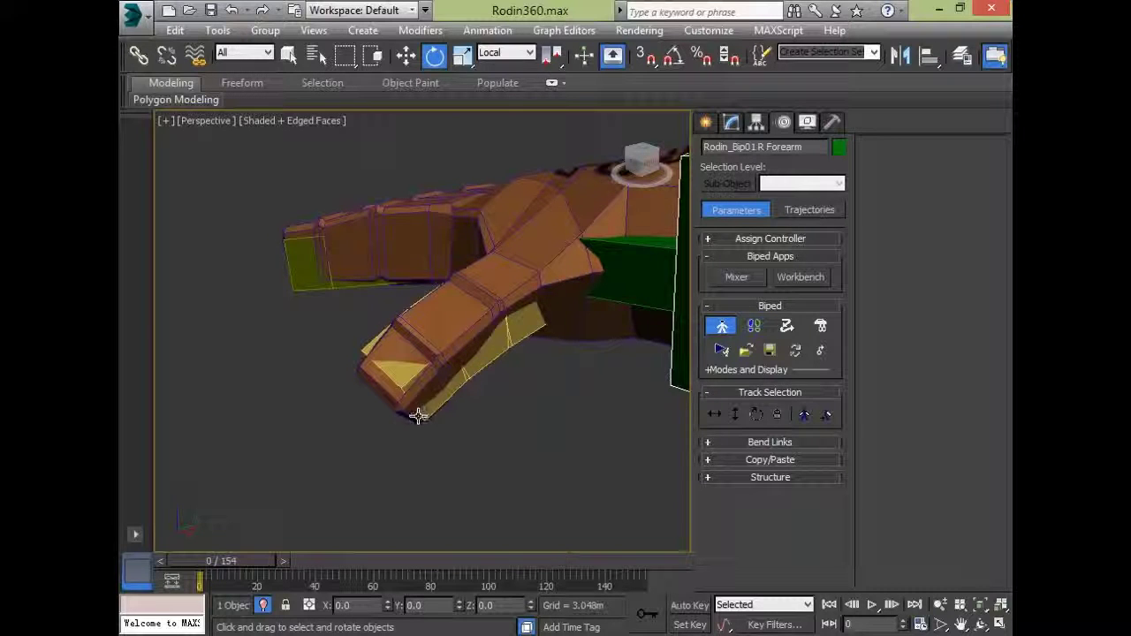
- Switch the viewport to wireframe and examine how the biped's finger bones fit the right hand
mouse_move(462, 380)
middle_mouse_down("alt")
mouse_move(487, 406)
mouse_move(475, 377)
middle_mouse_up("alt")
left_click_drag(474, 377, 532, 393)
key("F3")
key("F3")
key("F3")
key("F3")
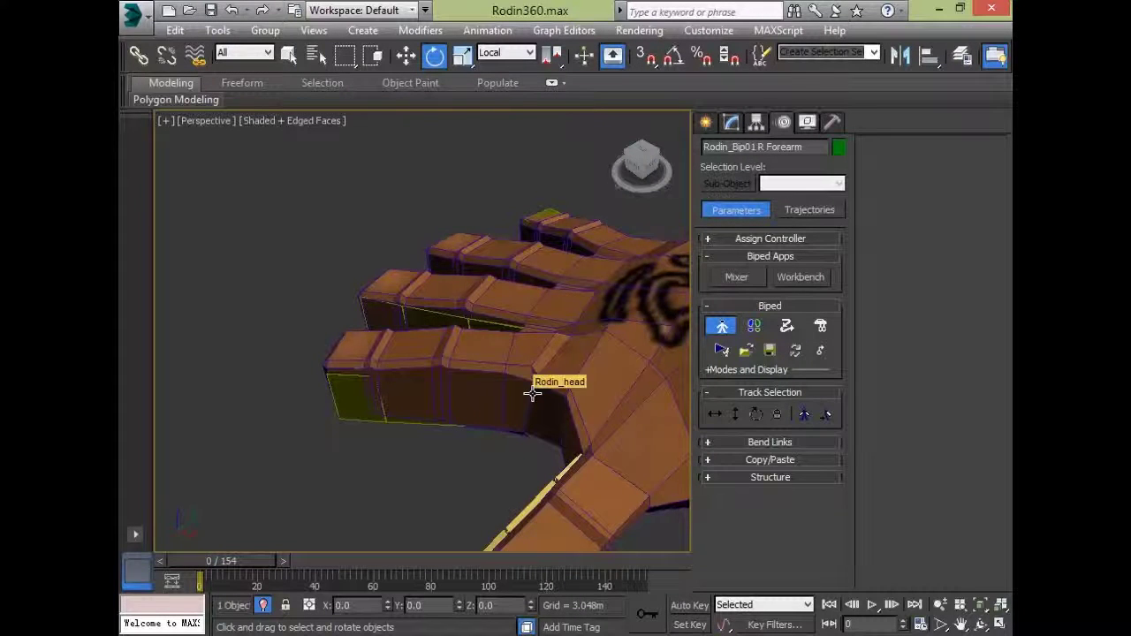
key("F3")
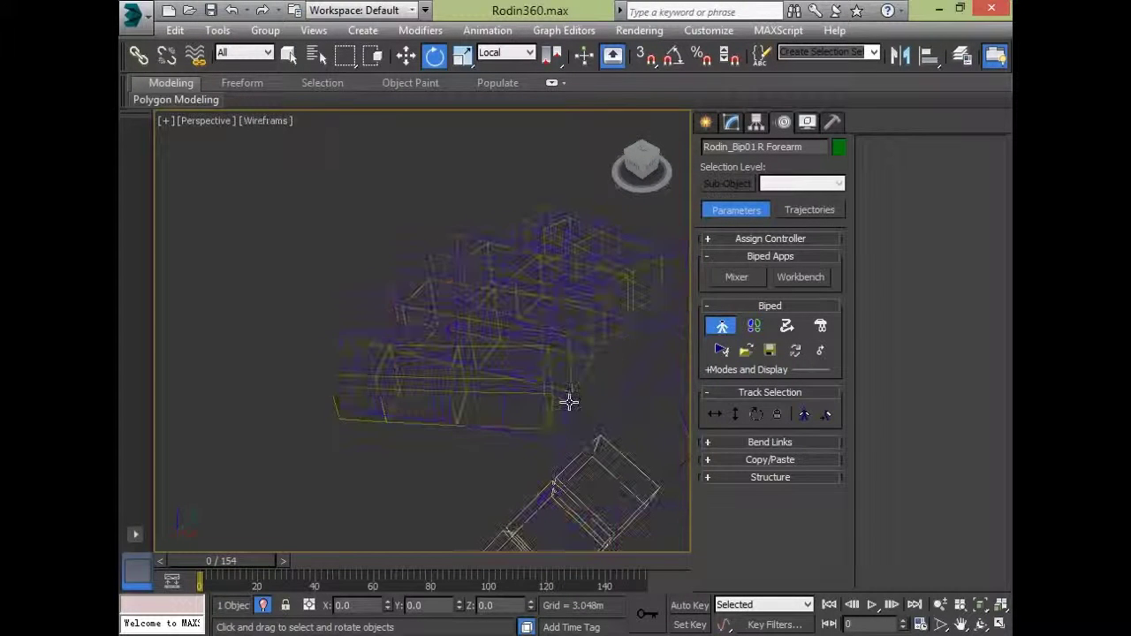
middle_click_drag(569, 401, 594, 417)
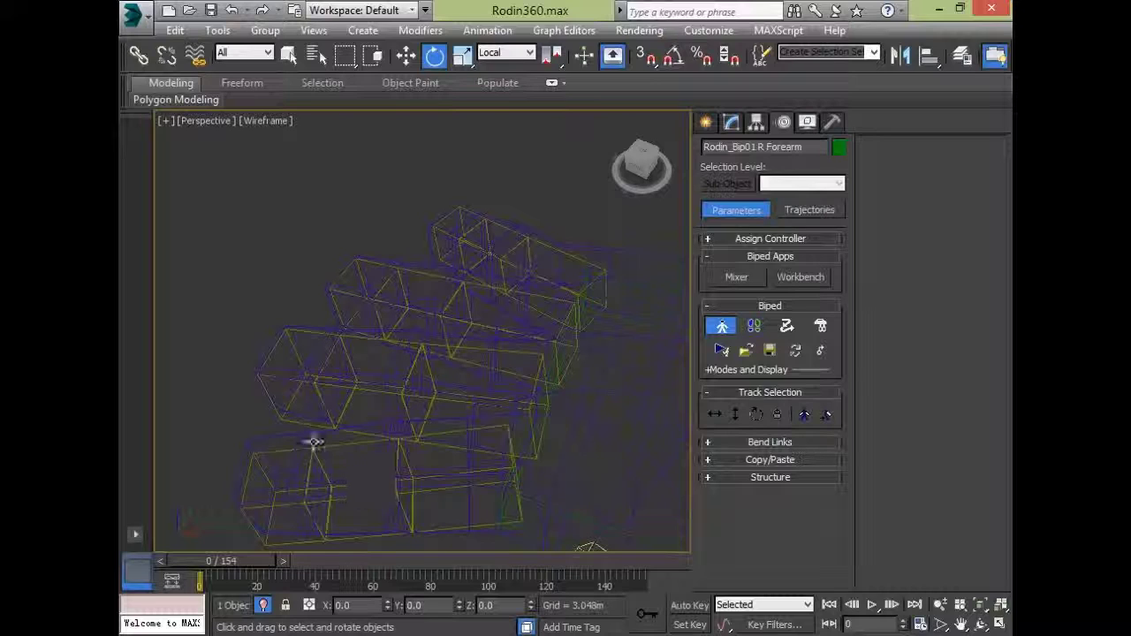
middle_click_drag(552, 353, 474, 298)
scroll(474, 298, "down", 5)
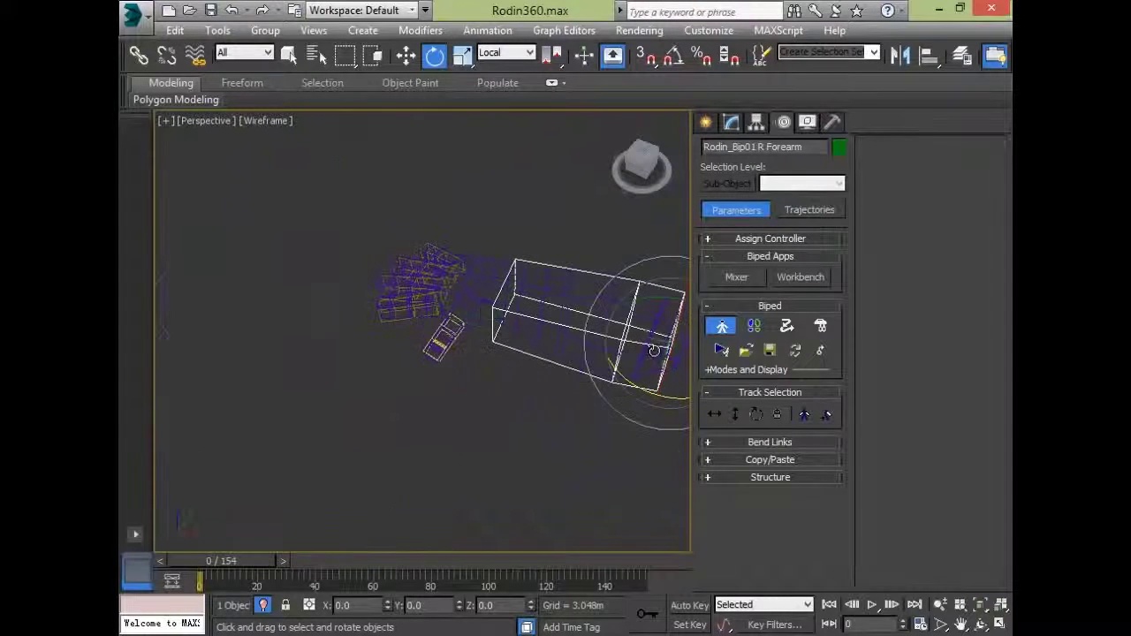
- Select the Rodin_head mesh, face the character's front and show the mesh's modifier stack
middle_click_drag(555, 466, 477, 380, "alt")
middle_click_drag(666, 498, 575, 416, "alt")
middle_click_drag(498, 248, 566, 351, "alt")
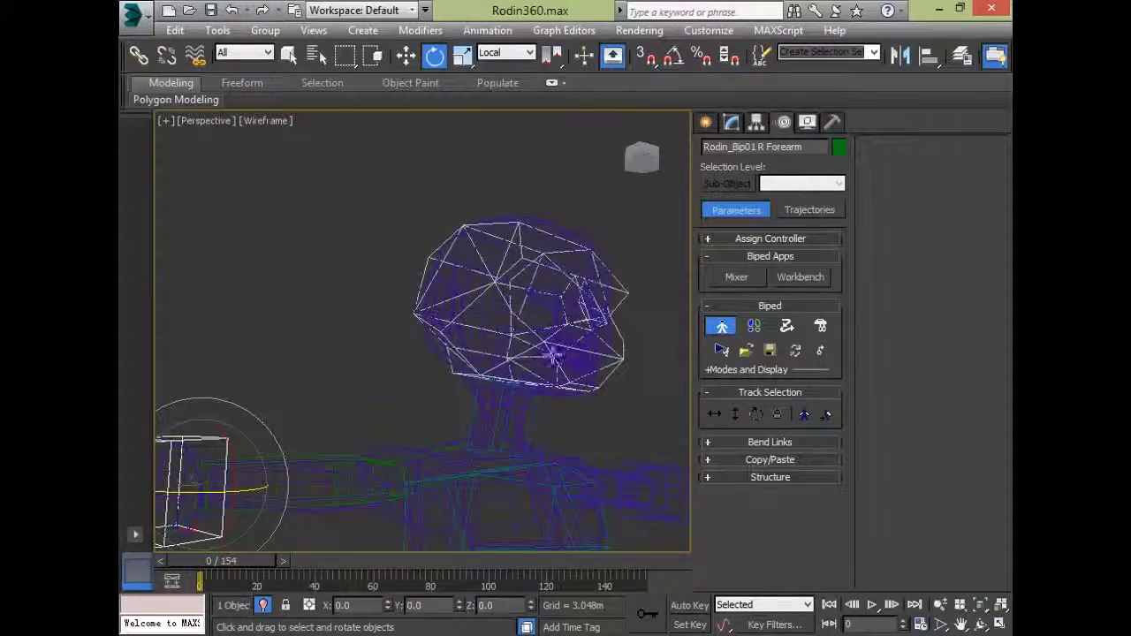
left_click(529, 422)
middle_click_drag(528, 422, 622, 394, "alt")
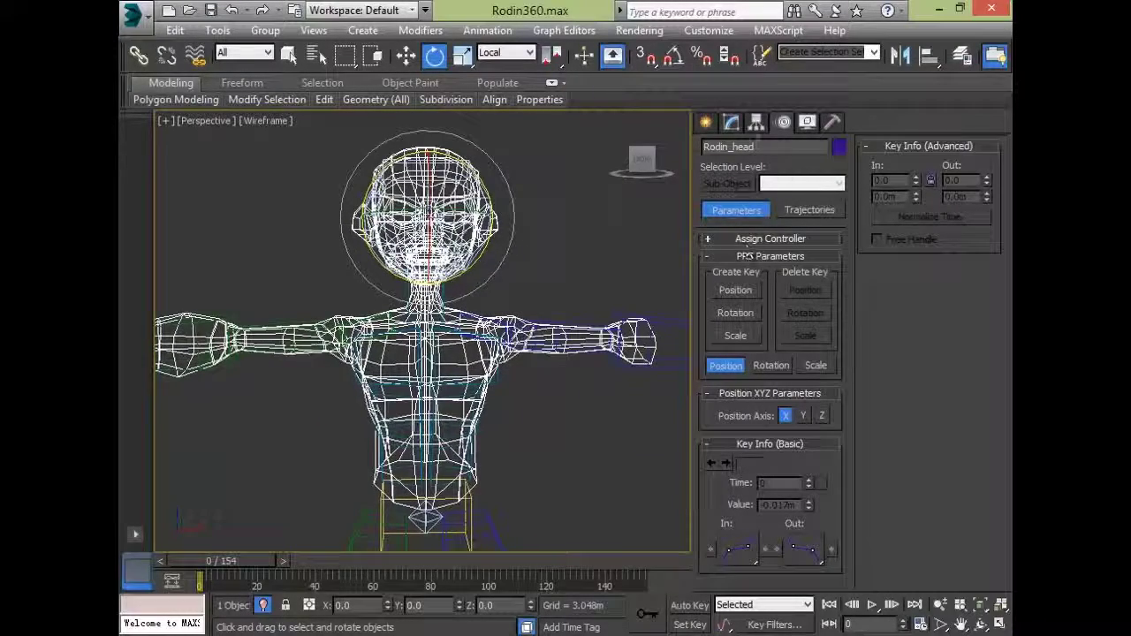
middle_click_drag(422, 434, 448, 403)
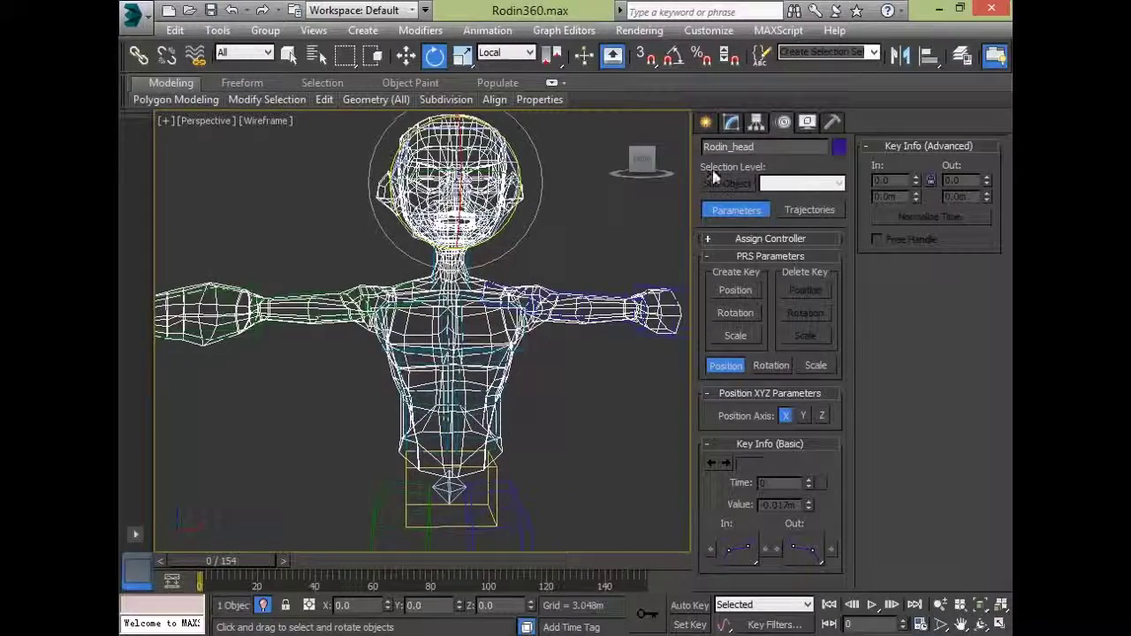
middle_click_drag(539, 382, 563, 451, "alt")
left_click(730, 123)
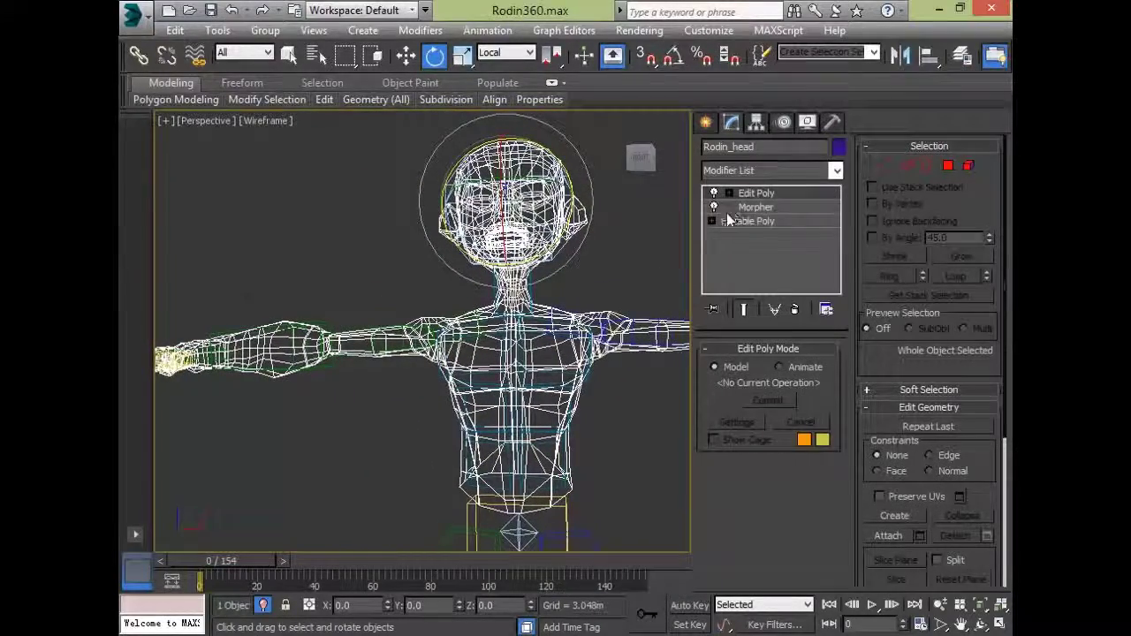
- Try a Skin modifier on Rodin_head above Edit Poly, and delete that modifier
left_click(784, 171)
key("p")
key("p")
key("p")
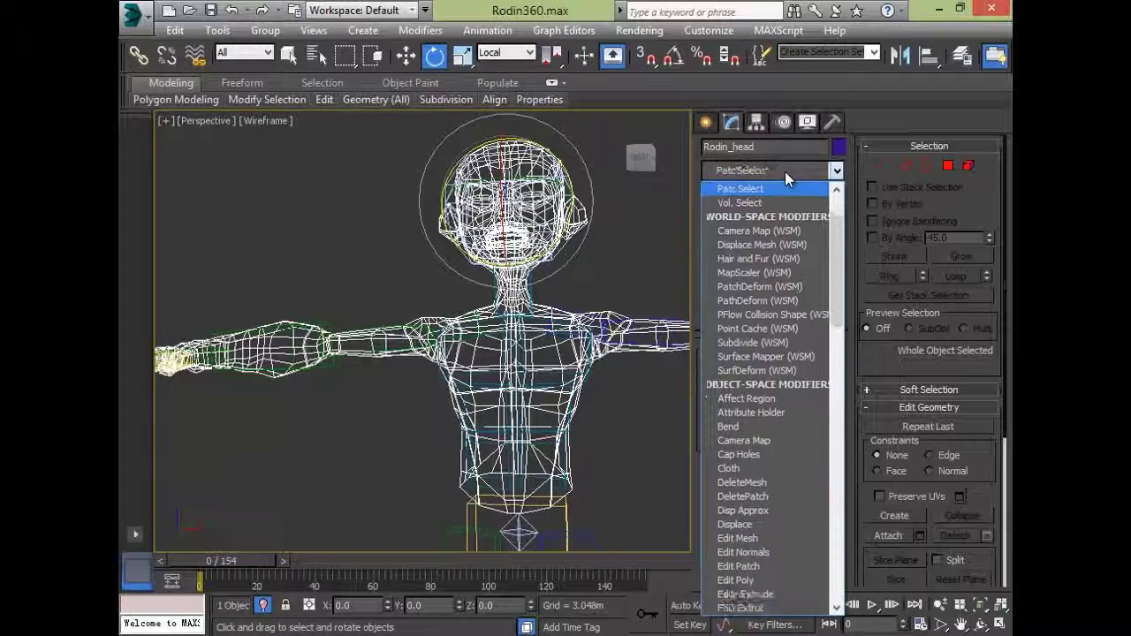
key("p")
key("p")
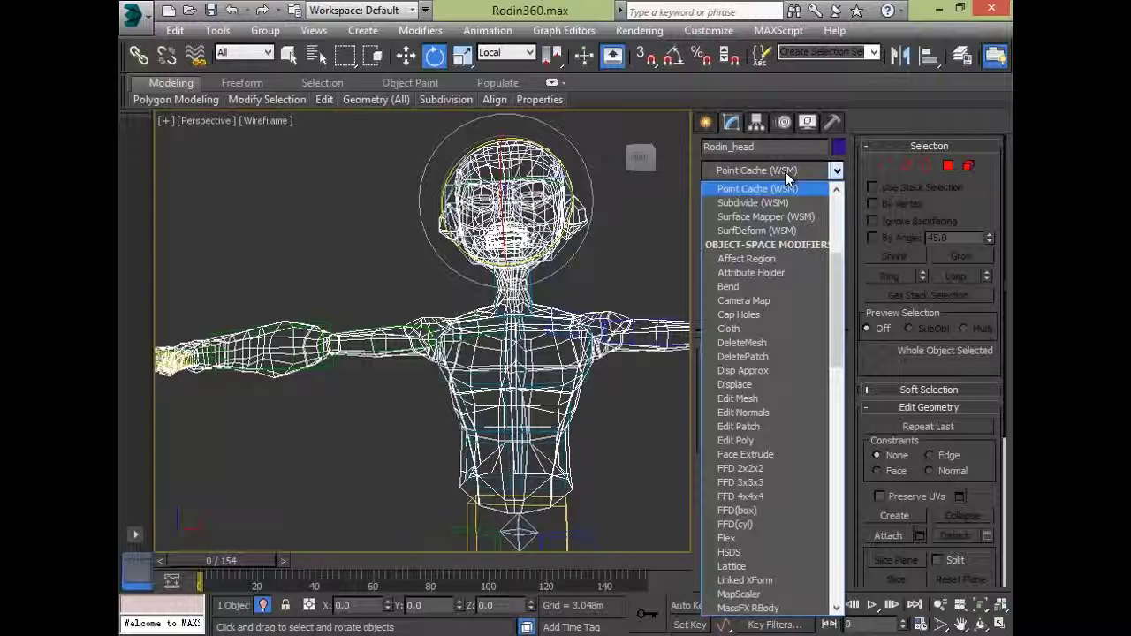
scroll(784, 171, "down", 3)
scroll(784, 171, "down", 20)
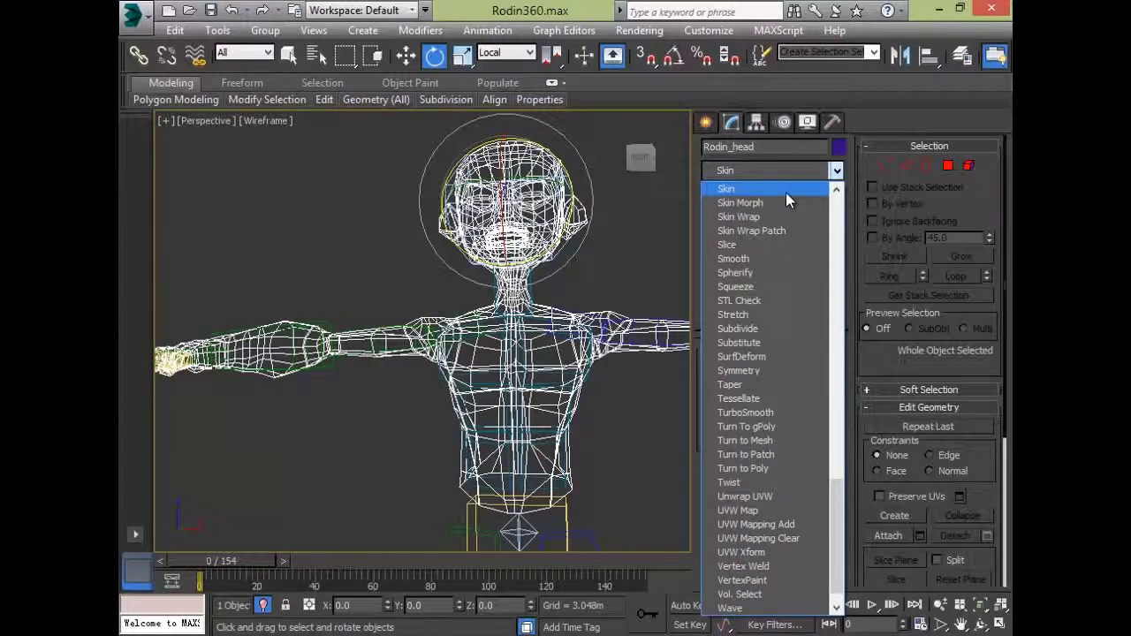
left_click(786, 189)
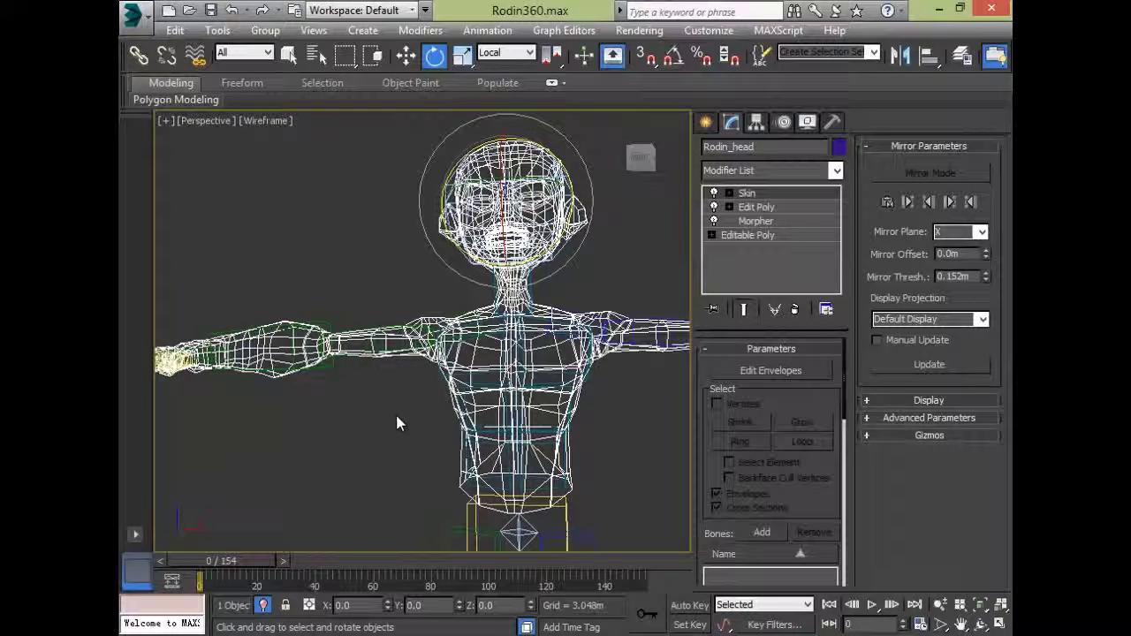
left_click(794, 308)
- Add a Physique modifier to Rodin_head above Edit Poly and expand its sub-object levels
left_click(808, 191)
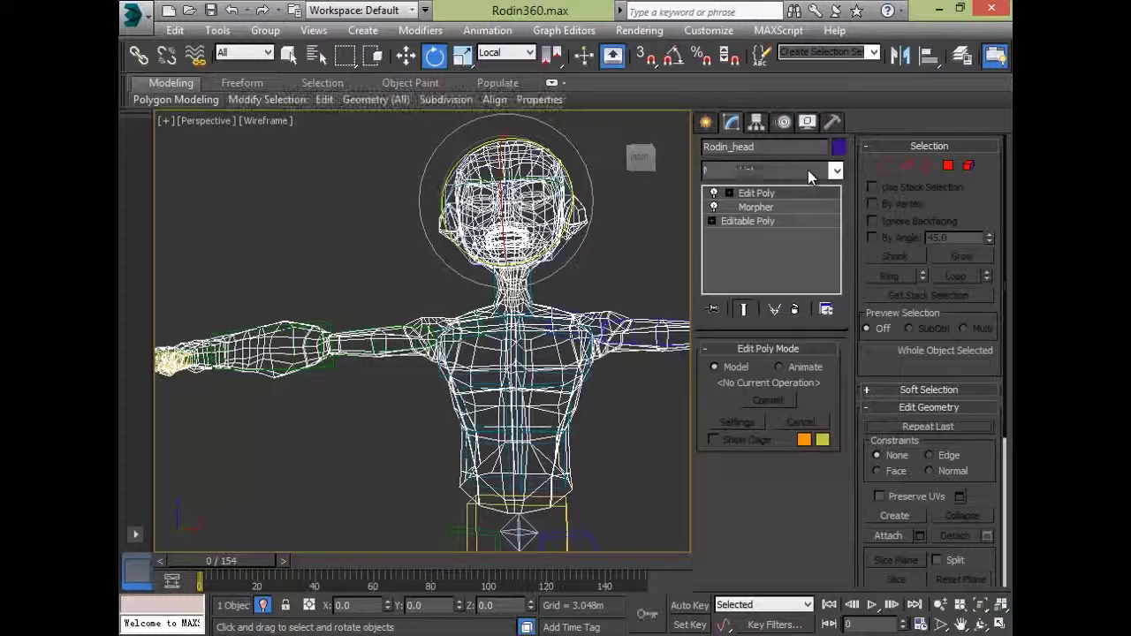
left_click(808, 170)
scroll(807, 170, "down", 5)
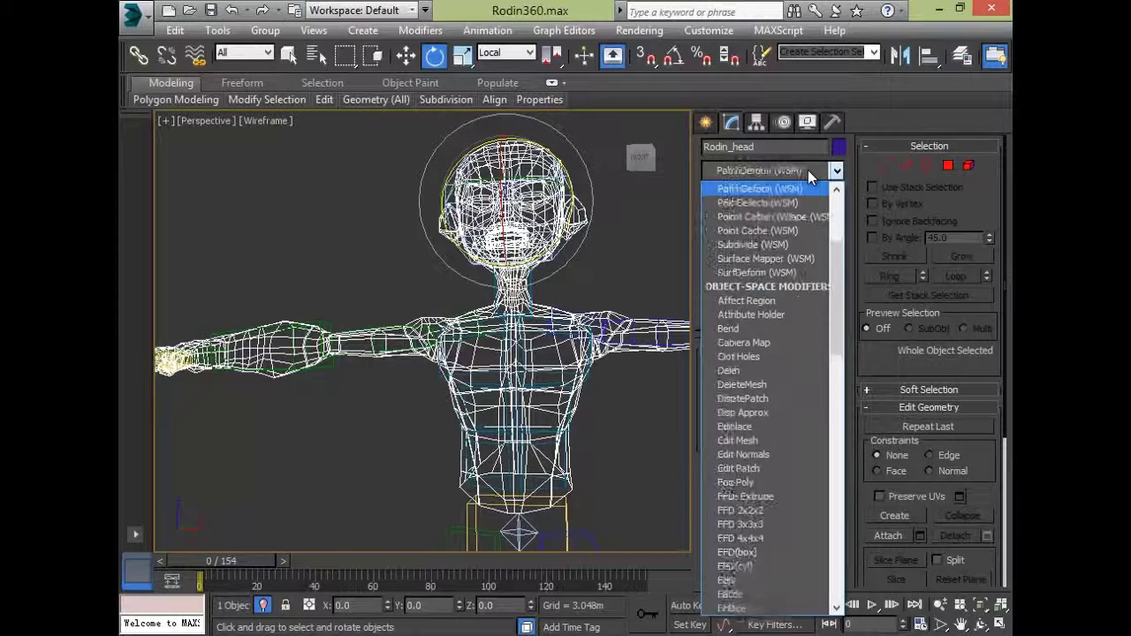
scroll(807, 170, "down", 15)
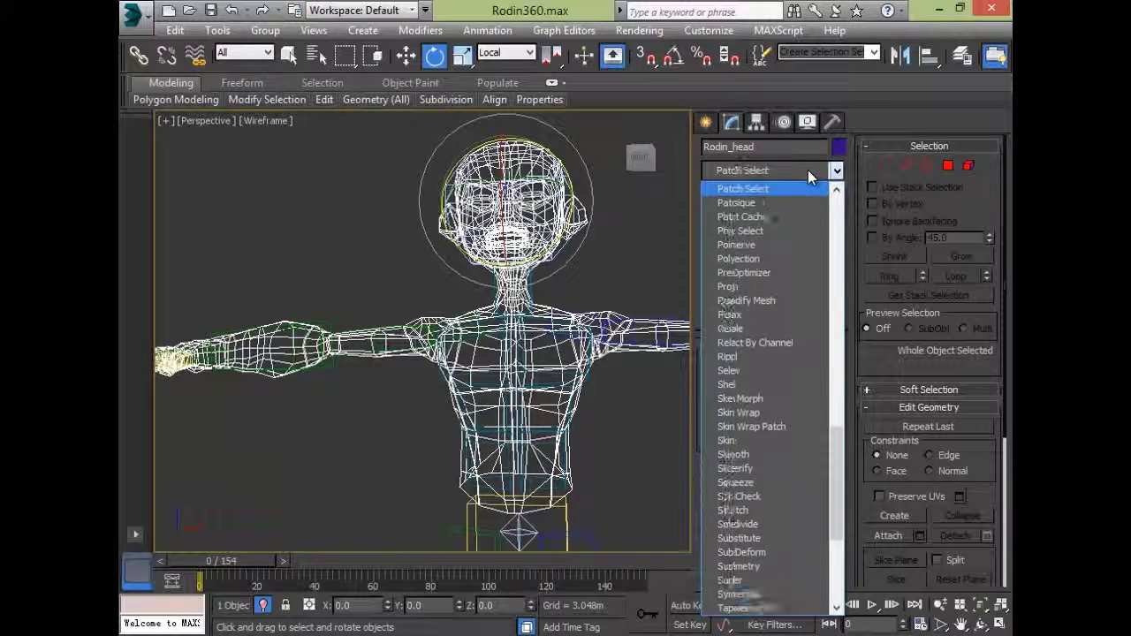
left_click(799, 189)
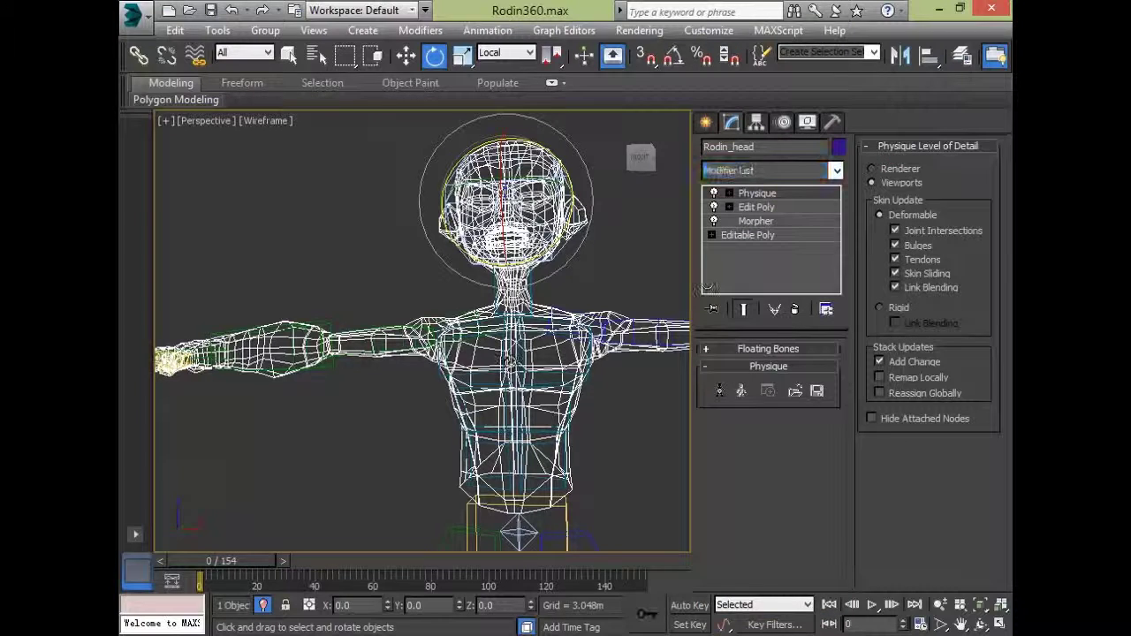
left_click(727, 194)
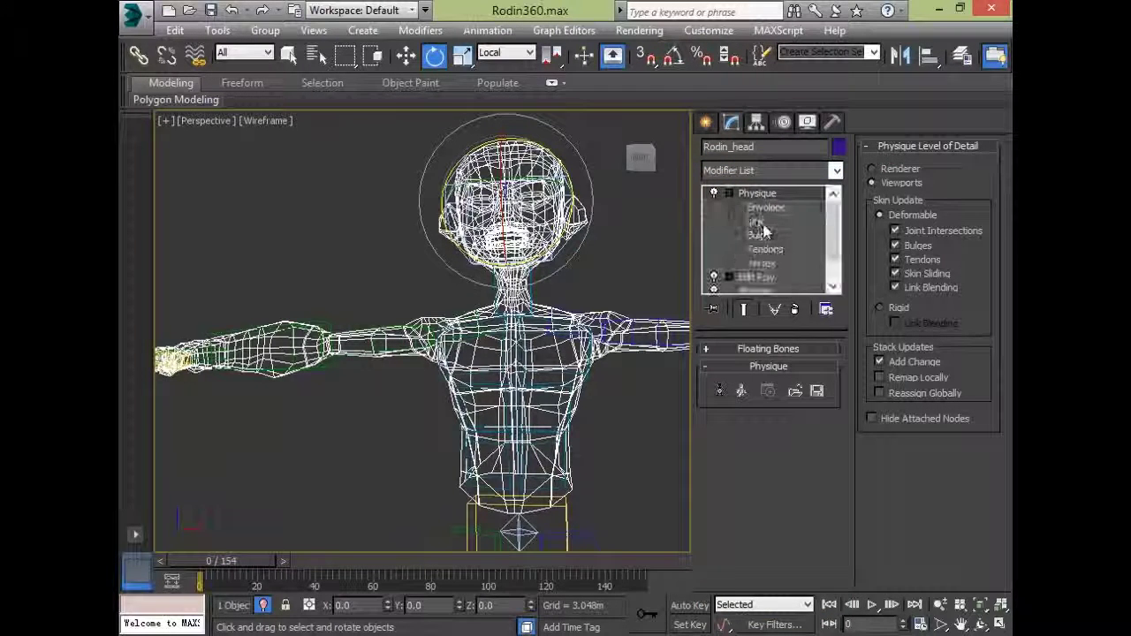
- Attach the Physique modifier to the biped's centre-of-mass node inside the pelvis and initialize it with the current settings
left_click(717, 392)
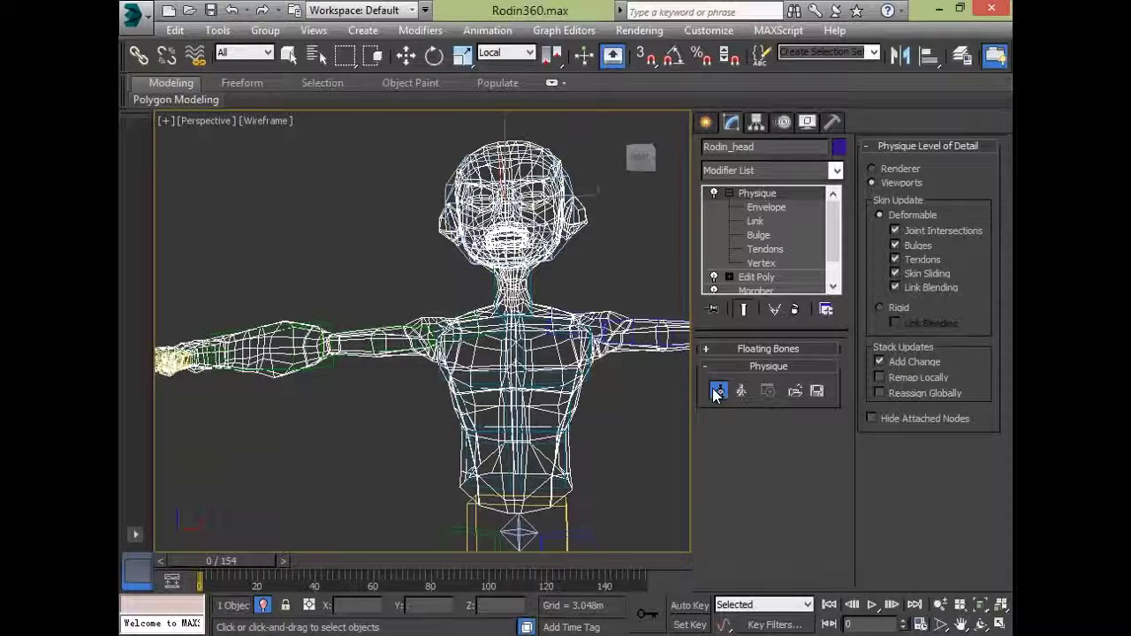
middle_click_drag(585, 481, 590, 409)
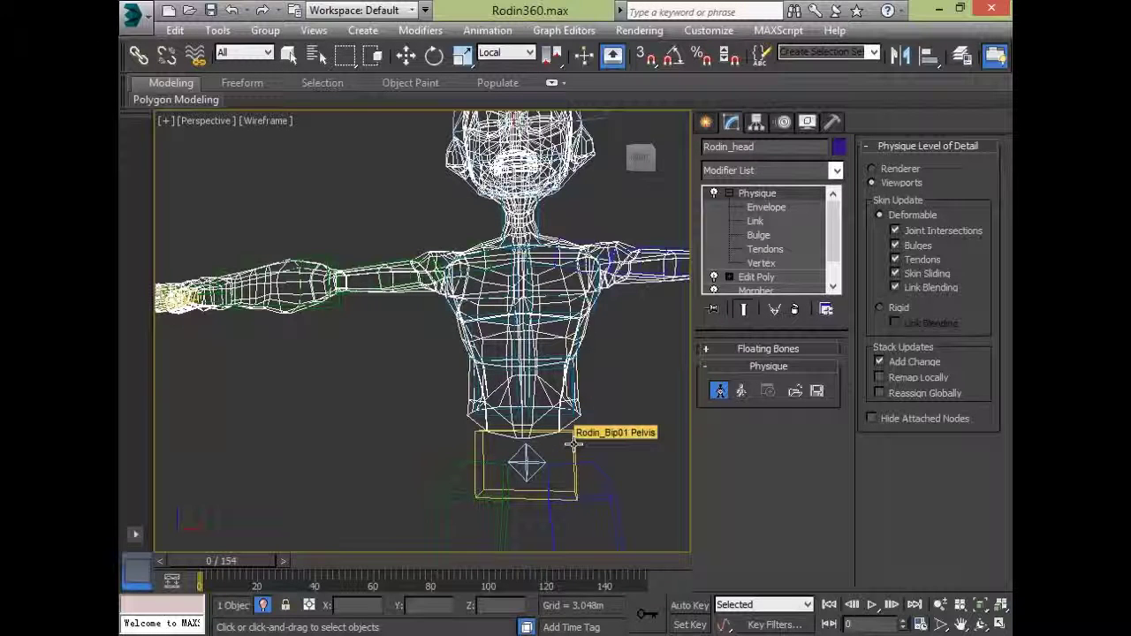
left_click(516, 466)
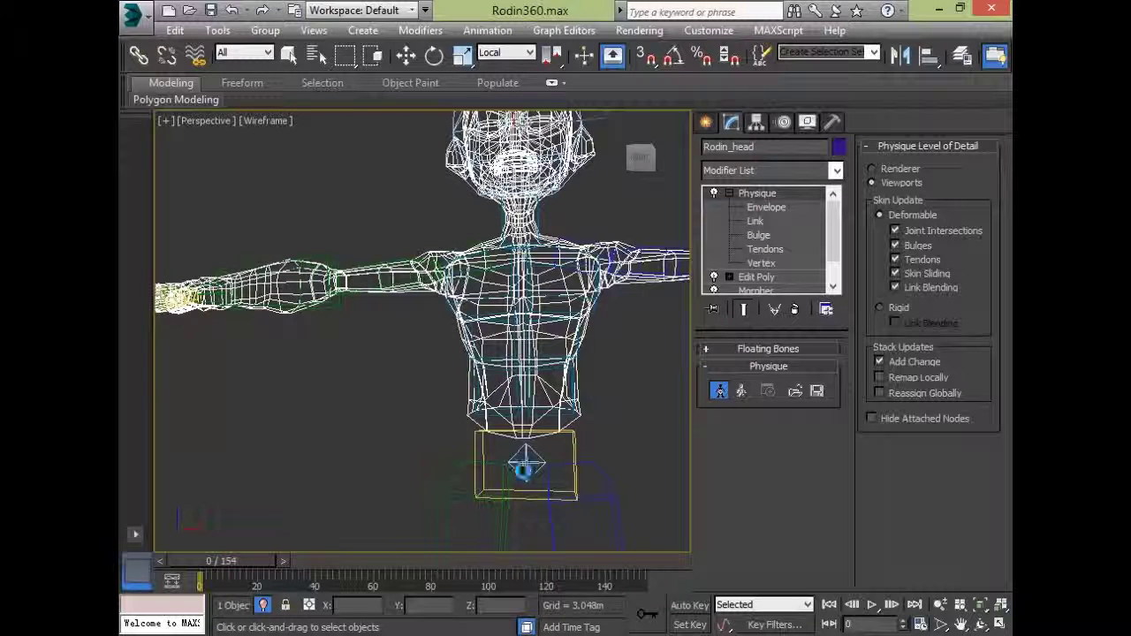
left_click(576, 478)
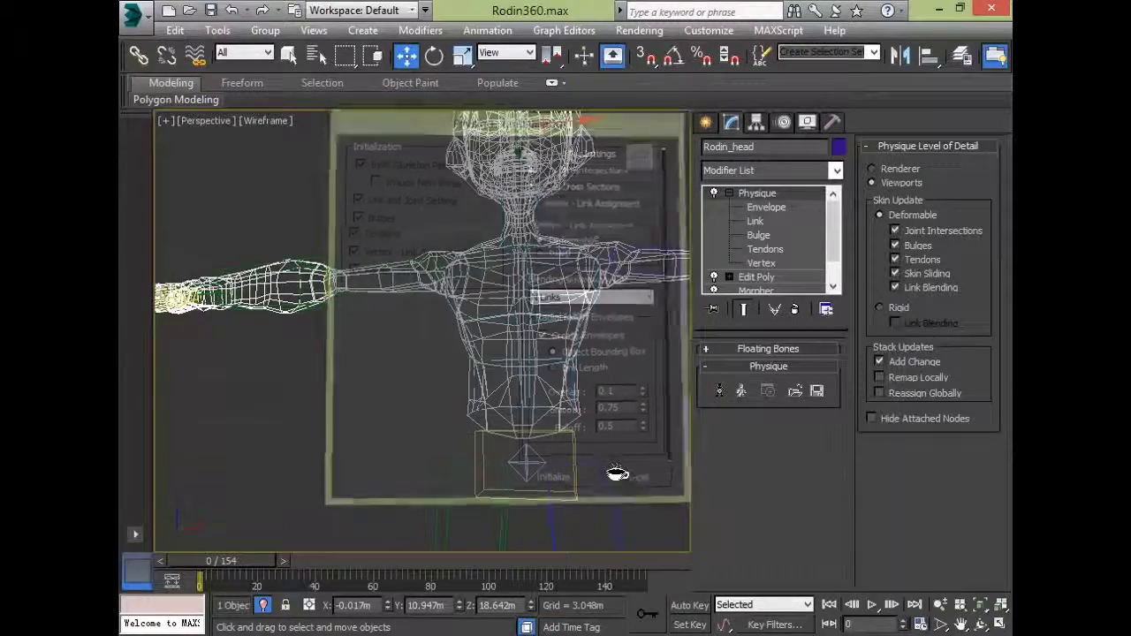
- Undo the Physique initialization and the Physique modifier on Rodin_head, and check the mesh against the biped from the front
middle_click_drag(630, 470, 565, 482, "alt")
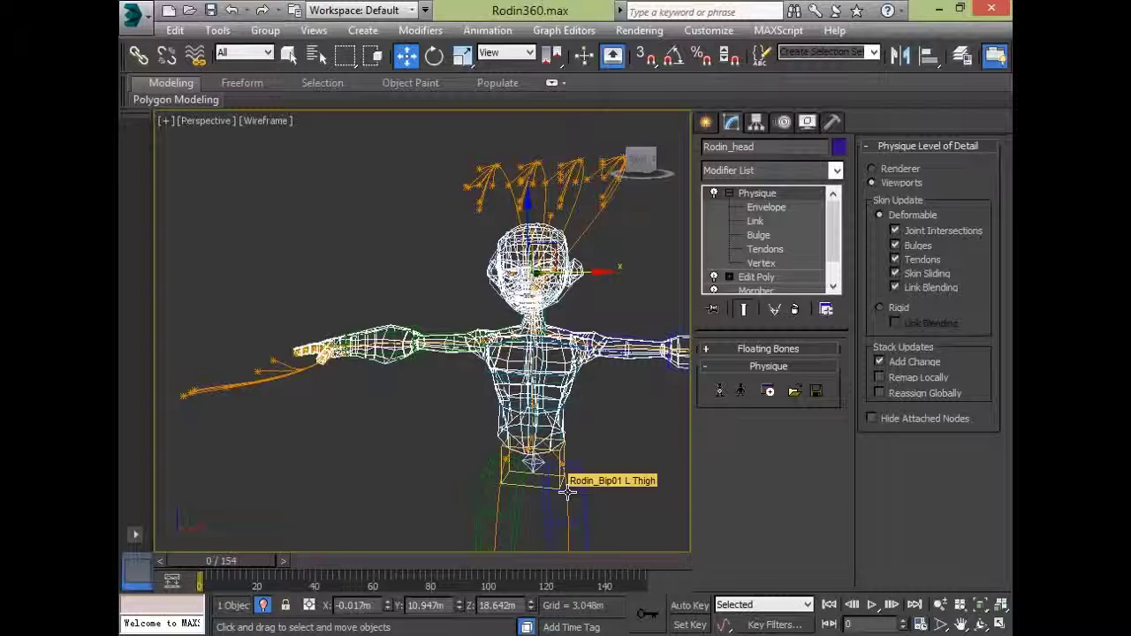
key("ctrl+z")
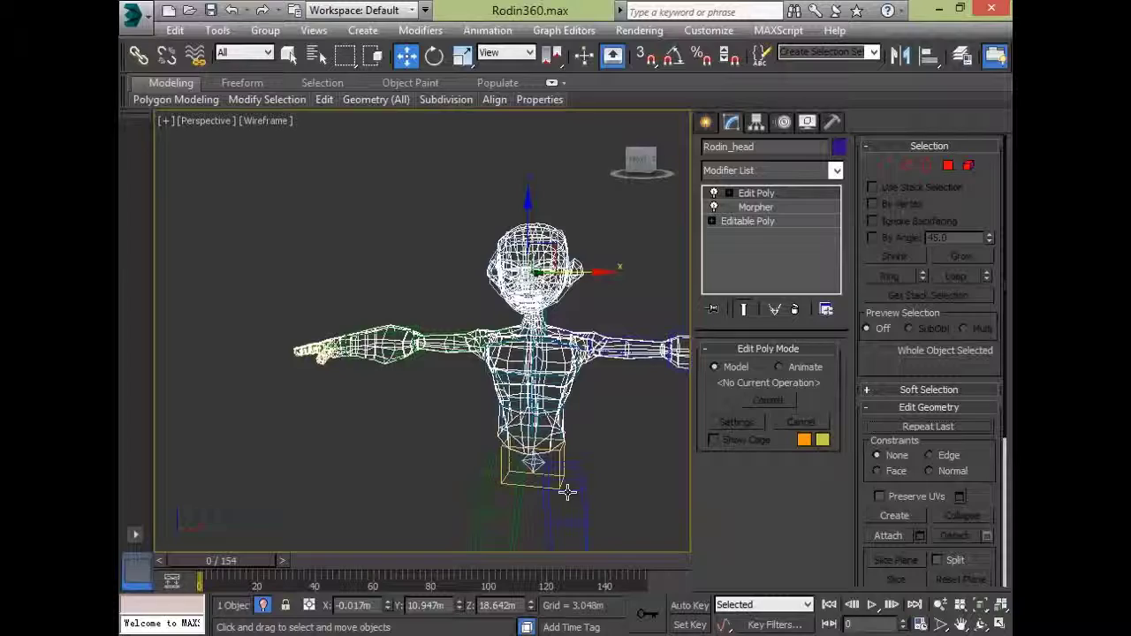
middle_click_drag(588, 479, 636, 500, "alt")
scroll(604, 480, "up", 5)
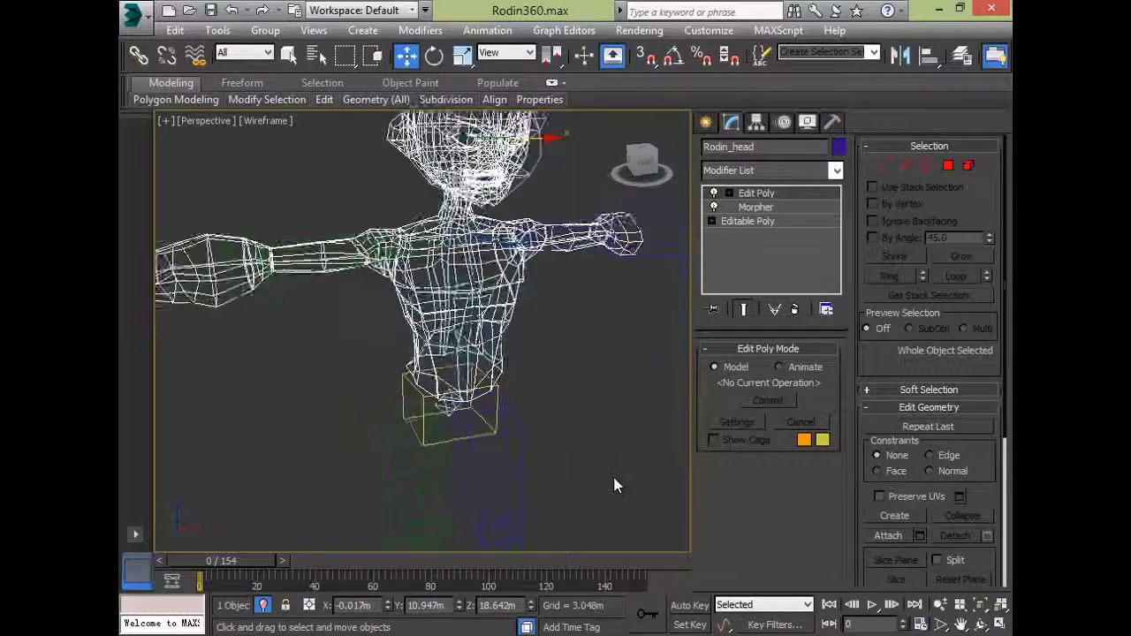
scroll(614, 482, "down", 5)
middle_click_drag(578, 460, 549, 438, "alt")
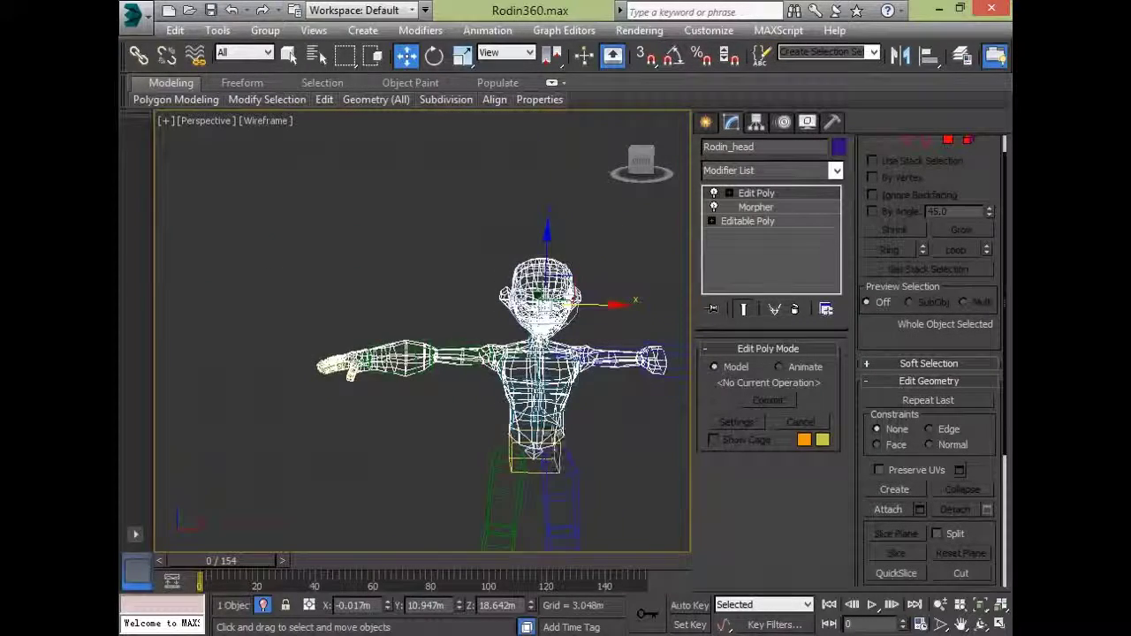
- Add a new Physique modifier to Rodin_head above Edit Poly
left_click(824, 177)
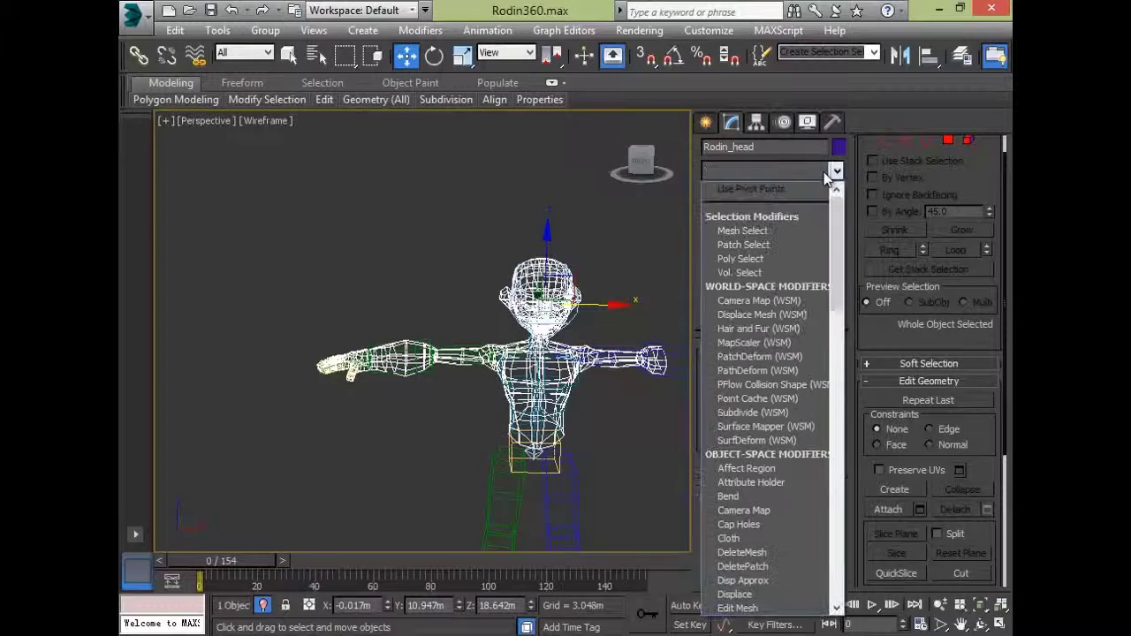
scroll(824, 176, "down", 3)
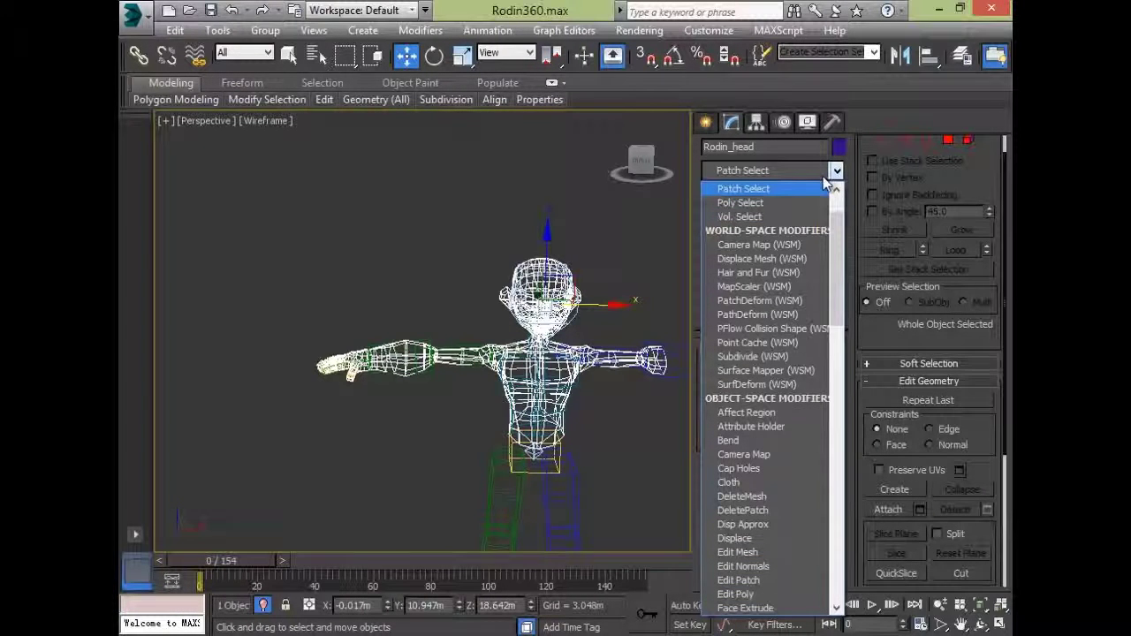
scroll(824, 183, "down", 4)
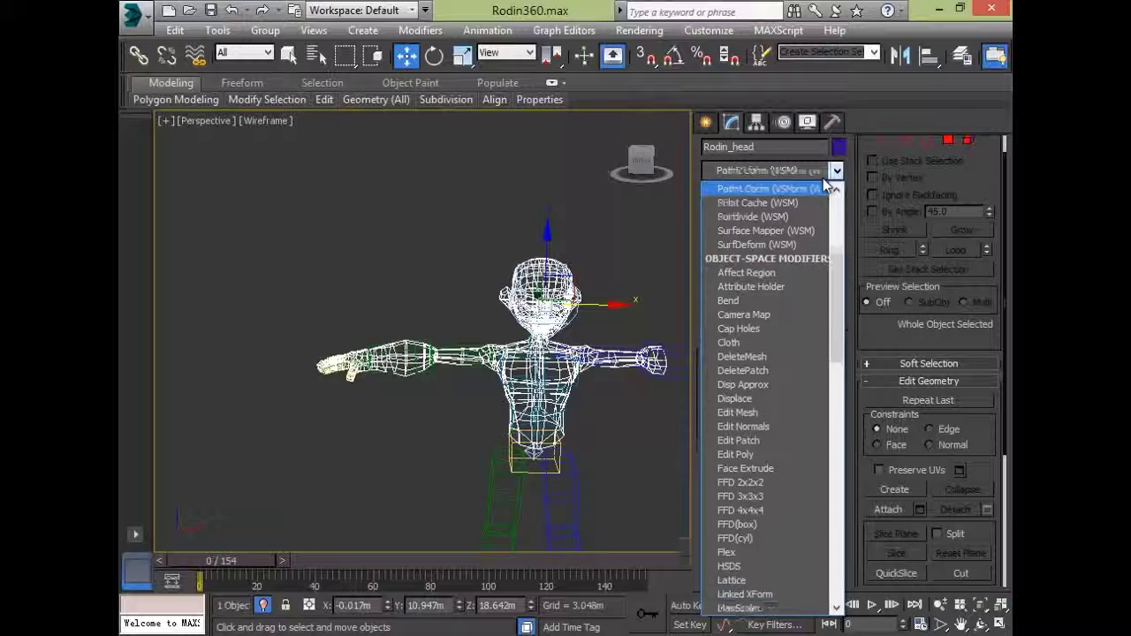
scroll(825, 183, "down", 15)
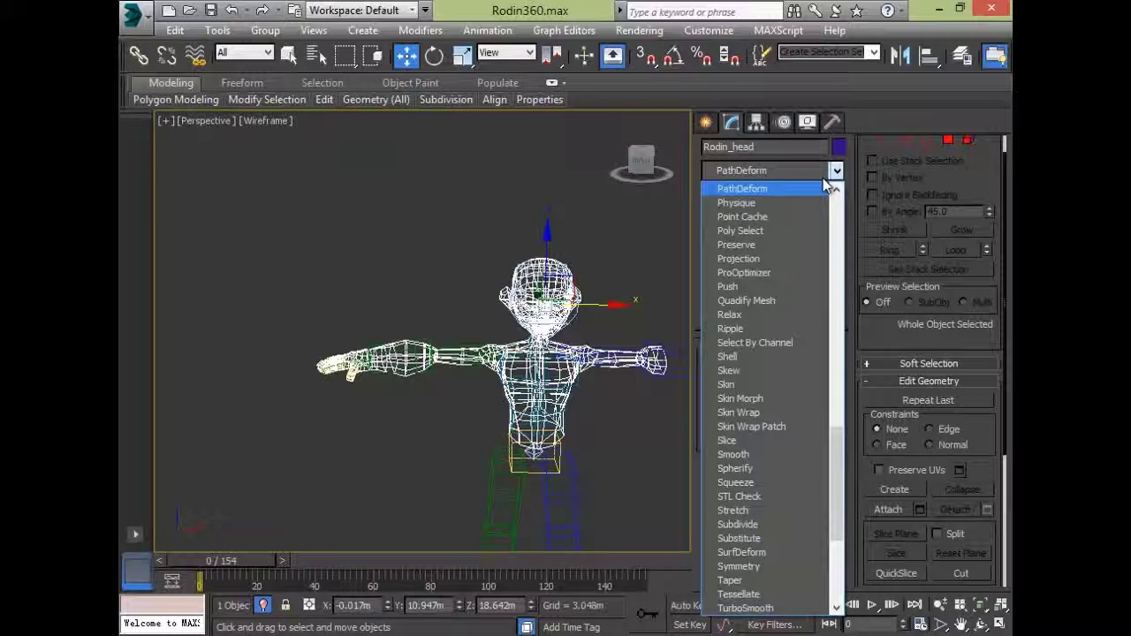
left_click(824, 188)
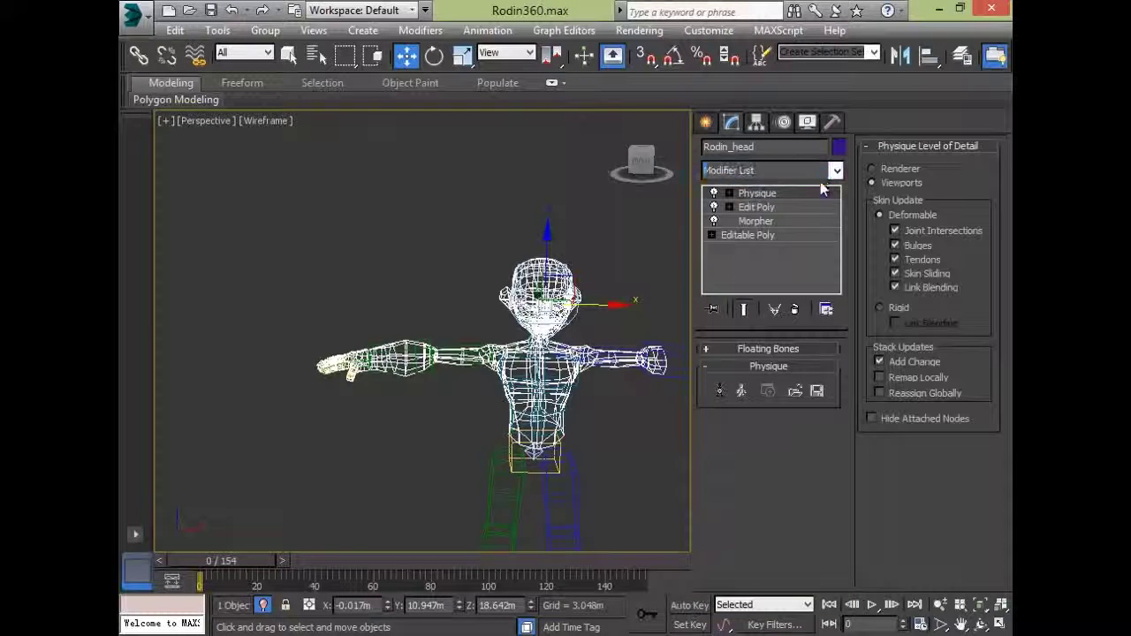
- Deselect the mesh, unhide the Rodin_Controller and Rodin_Morpher layers, and show the Rodin_scale layer briefly before hiding it again
left_click(629, 386)
scroll(480, 368, "down", 5)
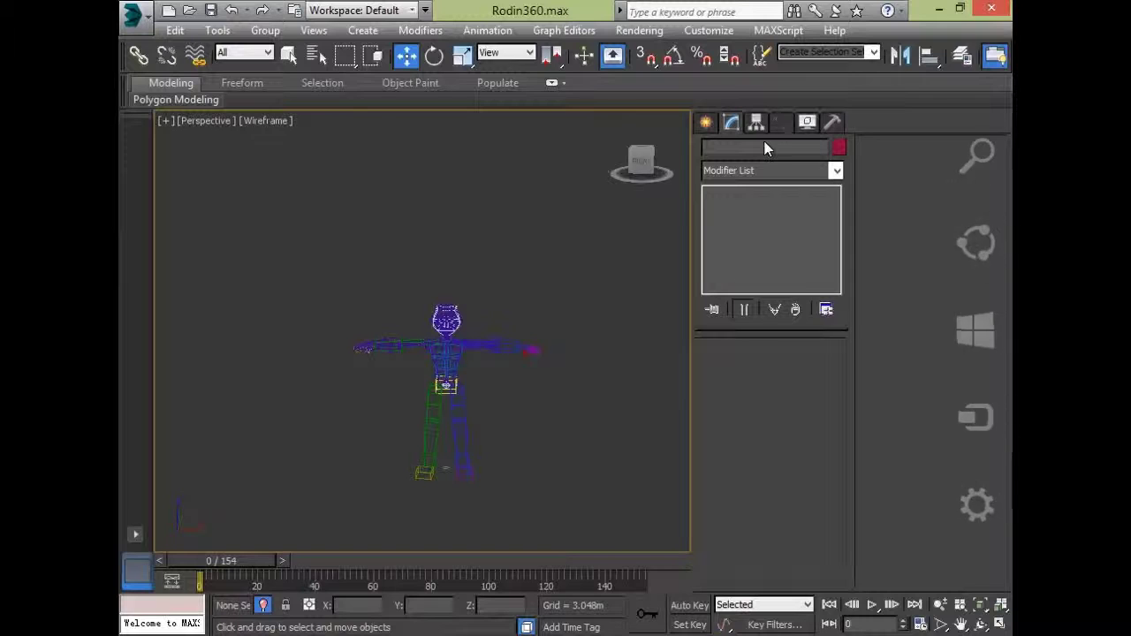
left_click(962, 54)
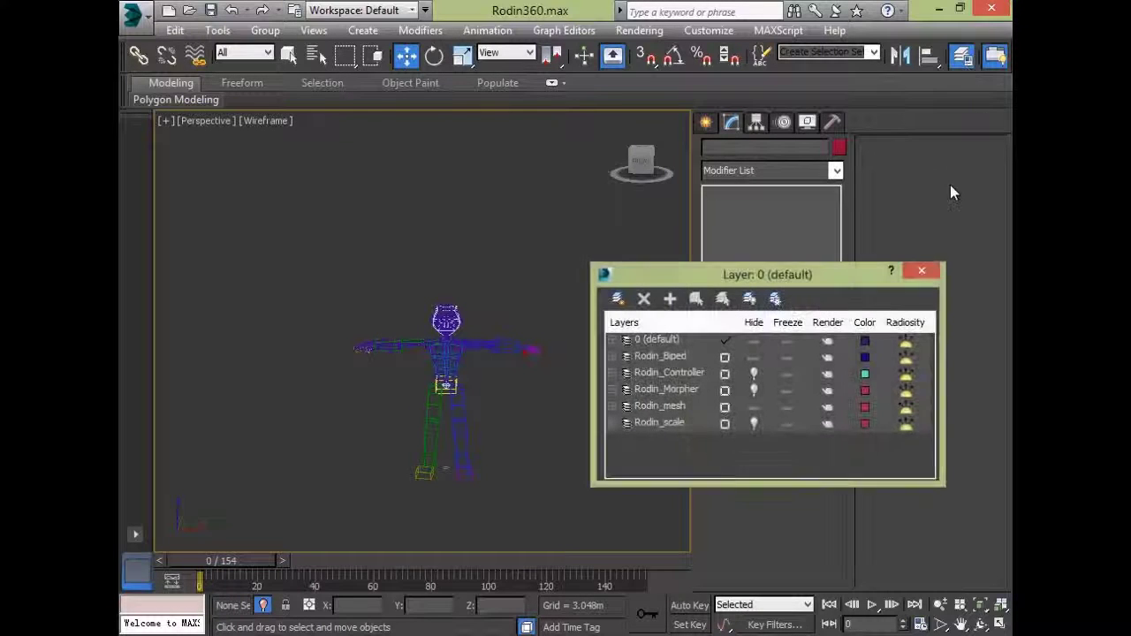
left_click(750, 375)
left_click(756, 392)
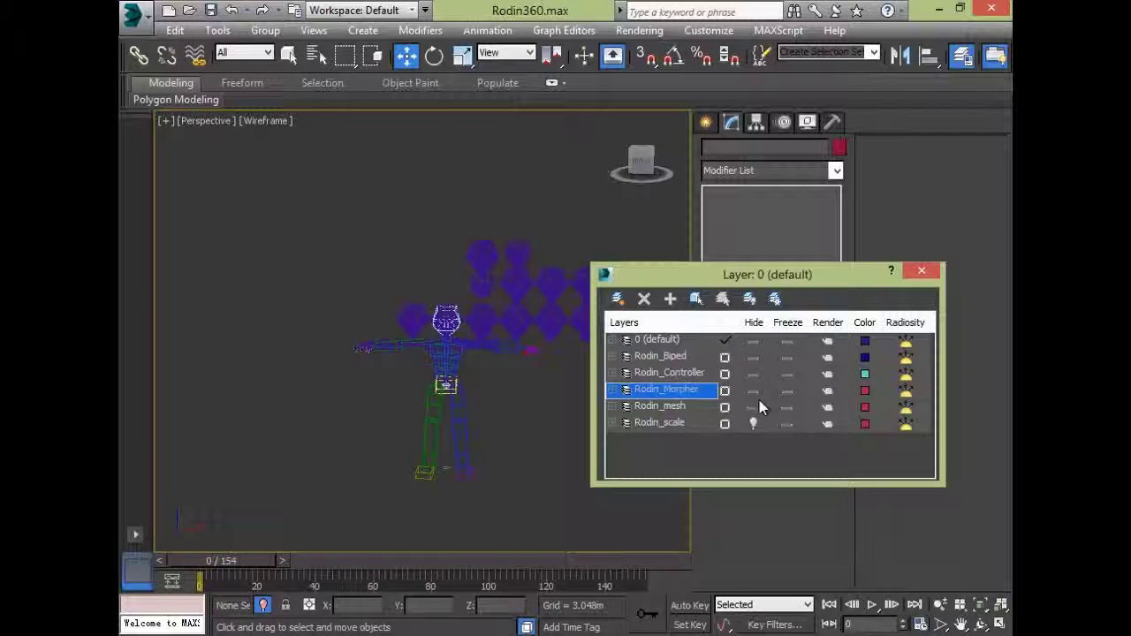
left_click(755, 425)
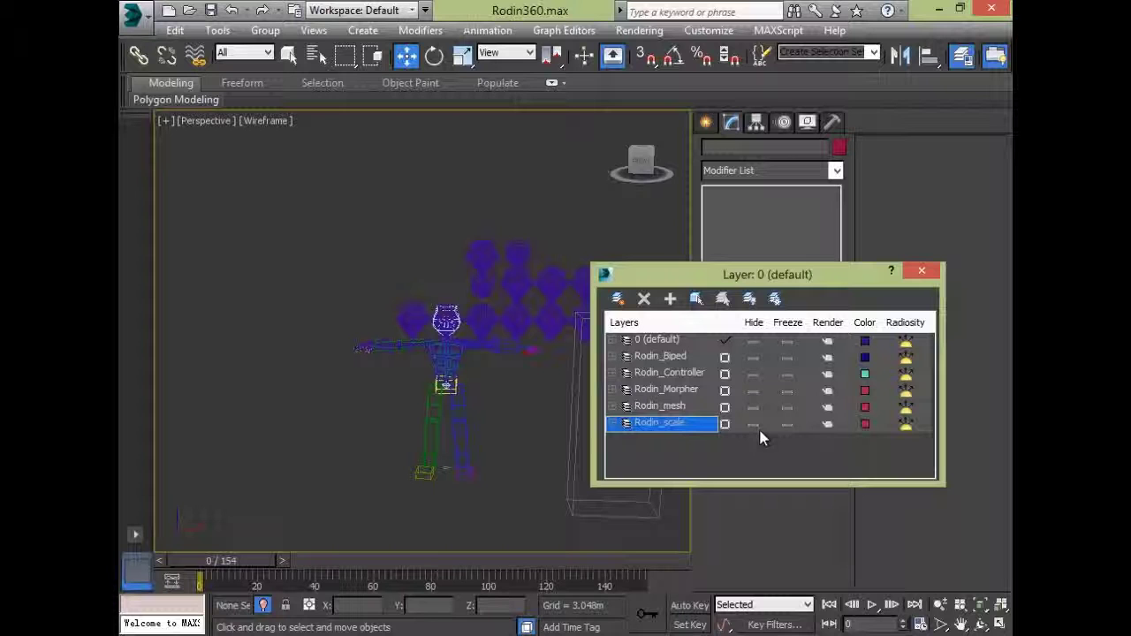
left_click(755, 425)
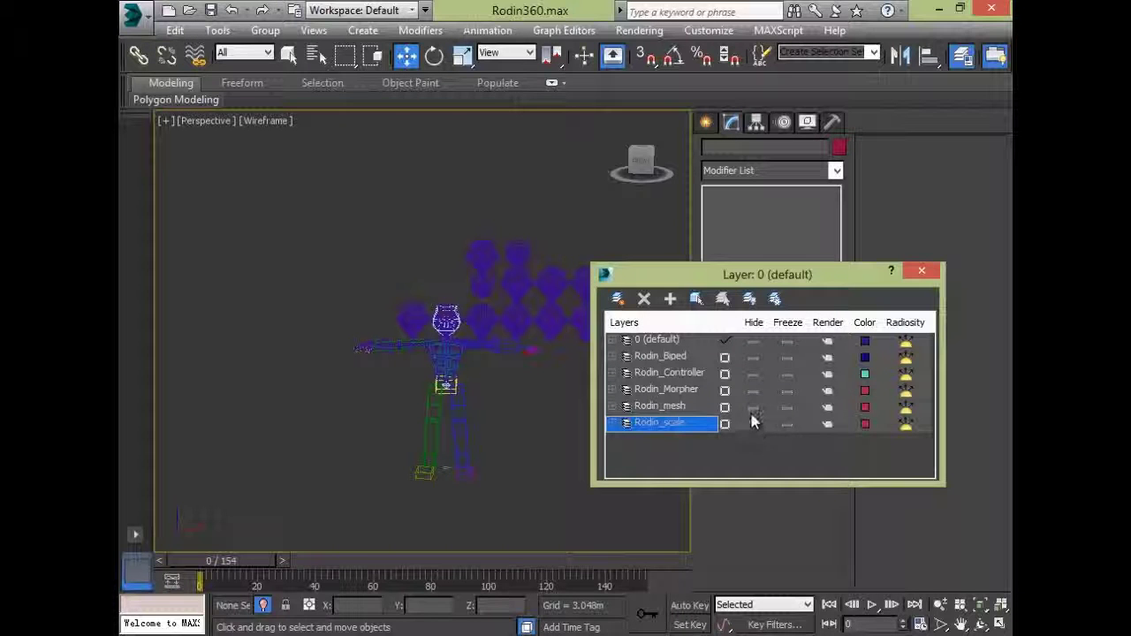
scroll(429, 404, "up", 5)
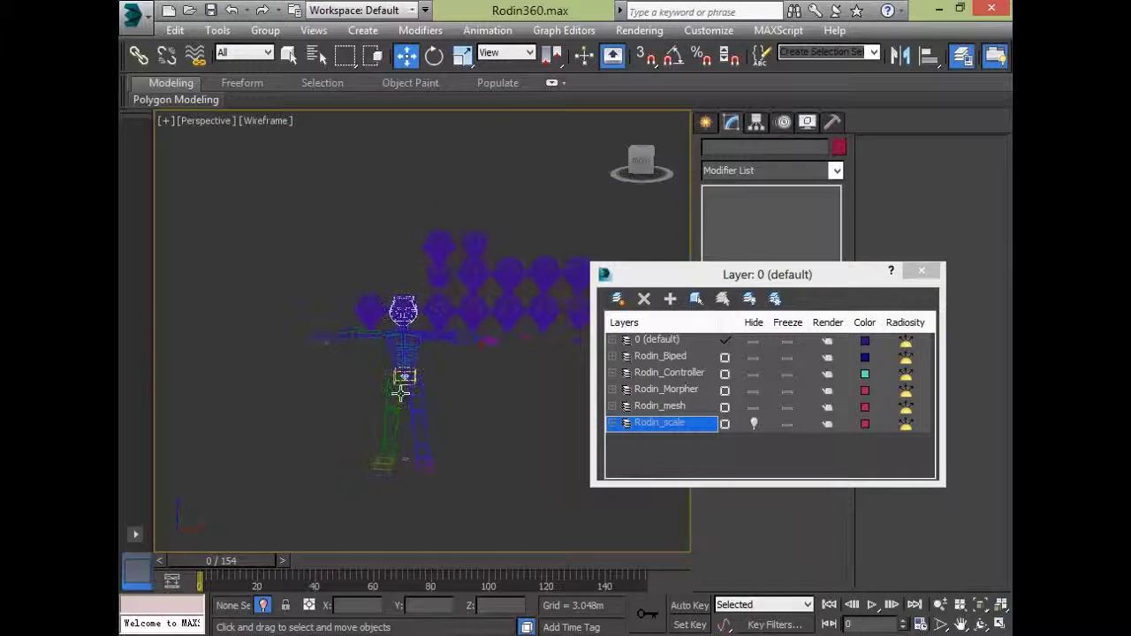
- Exit isolation mode to show the whole character and hide the Rodin_Morpher layer
left_click(263, 605)
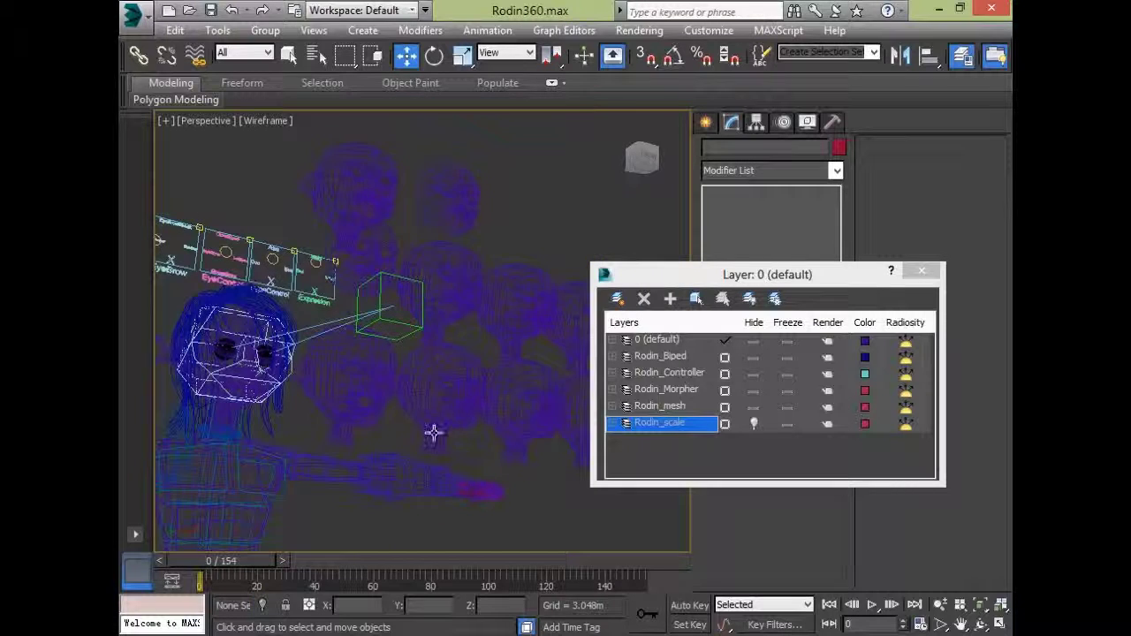
scroll(433, 432, "down", 5)
left_click(764, 395)
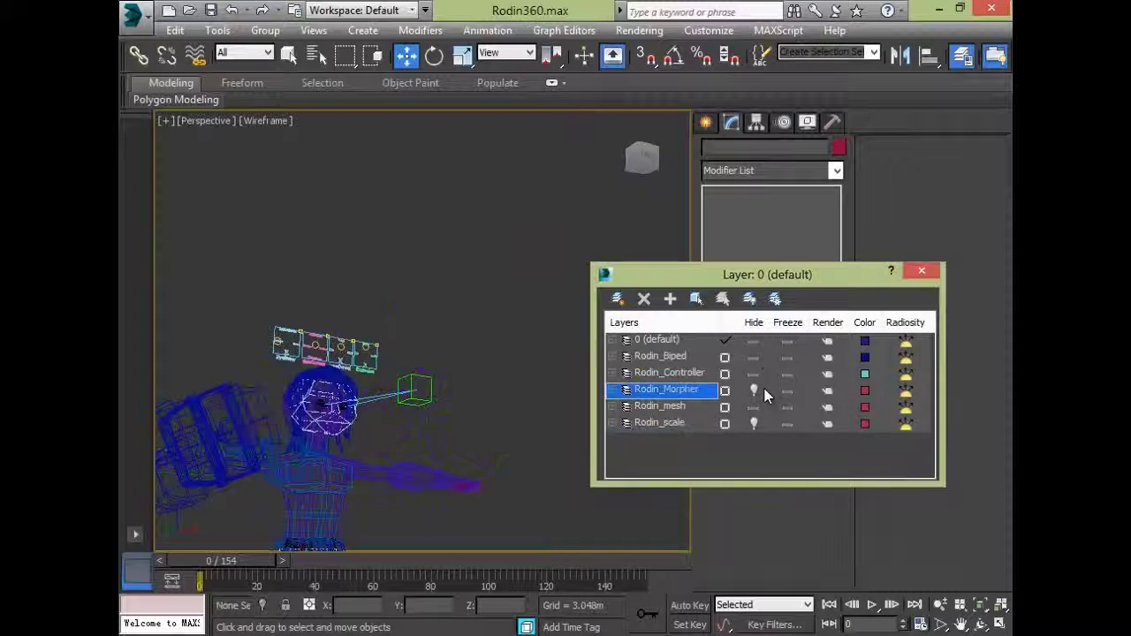
- Select the facial control shapes above the head together with the hair, and unlink them from their parents
left_click_drag(405, 311, 214, 355)
middle_click_drag(389, 433, 459, 458, "alt")
scroll(332, 447, "up", 1)
scroll(360, 452, "down", 3)
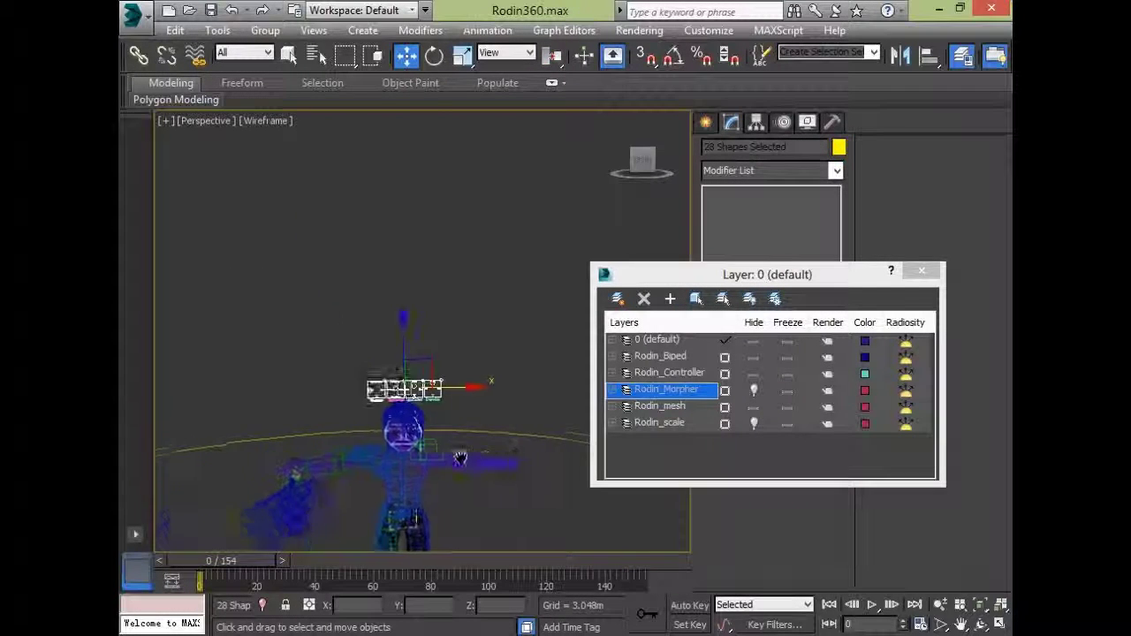
scroll(461, 458, "up", 5)
left_click_drag(227, 367, 223, 350)
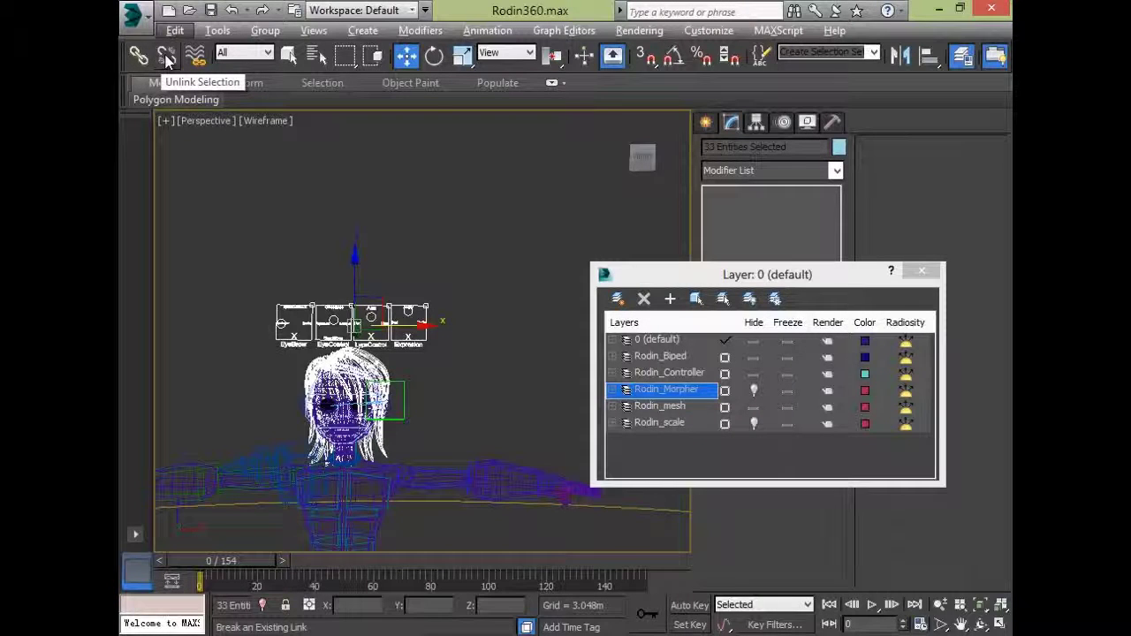
left_click(167, 56)
middle_click_drag(450, 170, 489, 160, "alt")
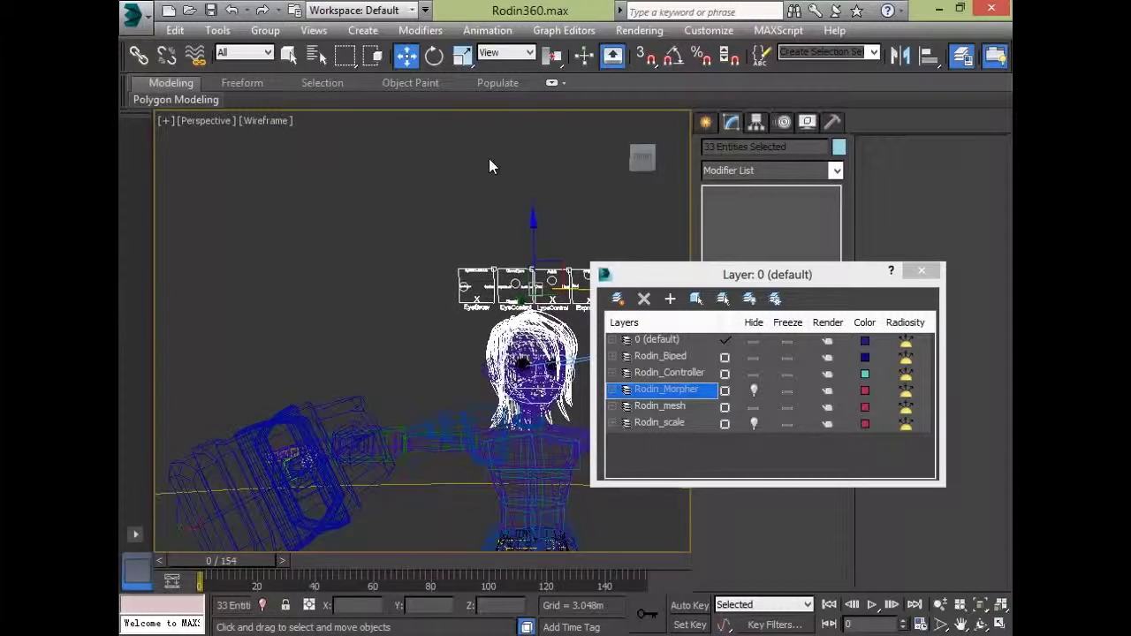
- Unlink the Rodin_hamdummy helper at the hammer's handle from its parent and deselect it
left_click(338, 317)
middle_click_drag(338, 316, 474, 361, "alt")
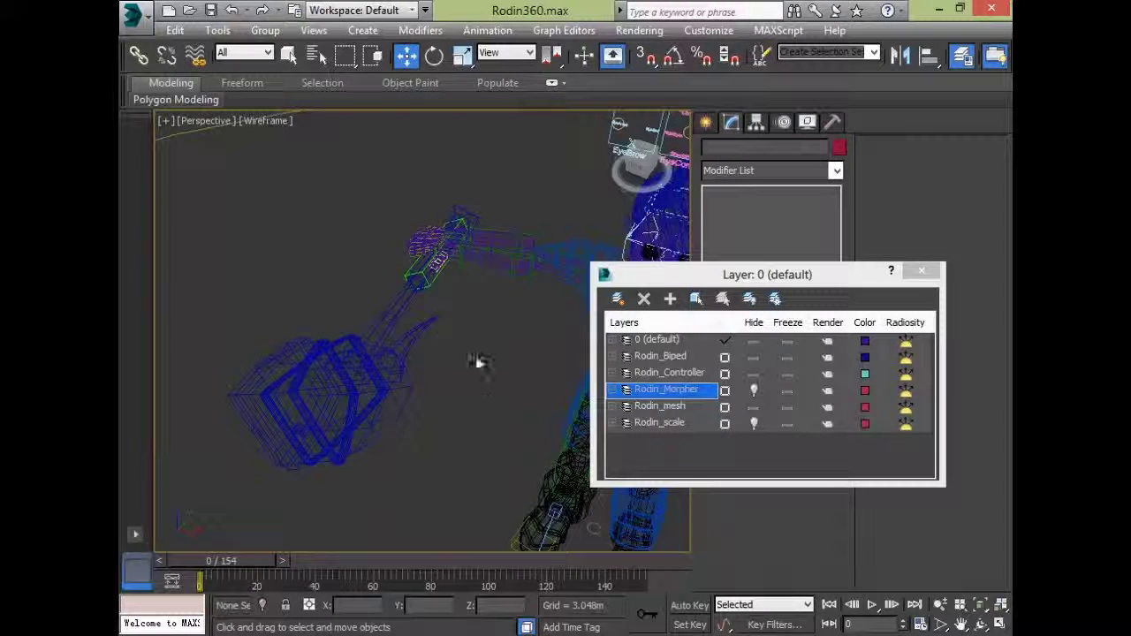
left_click(433, 283)
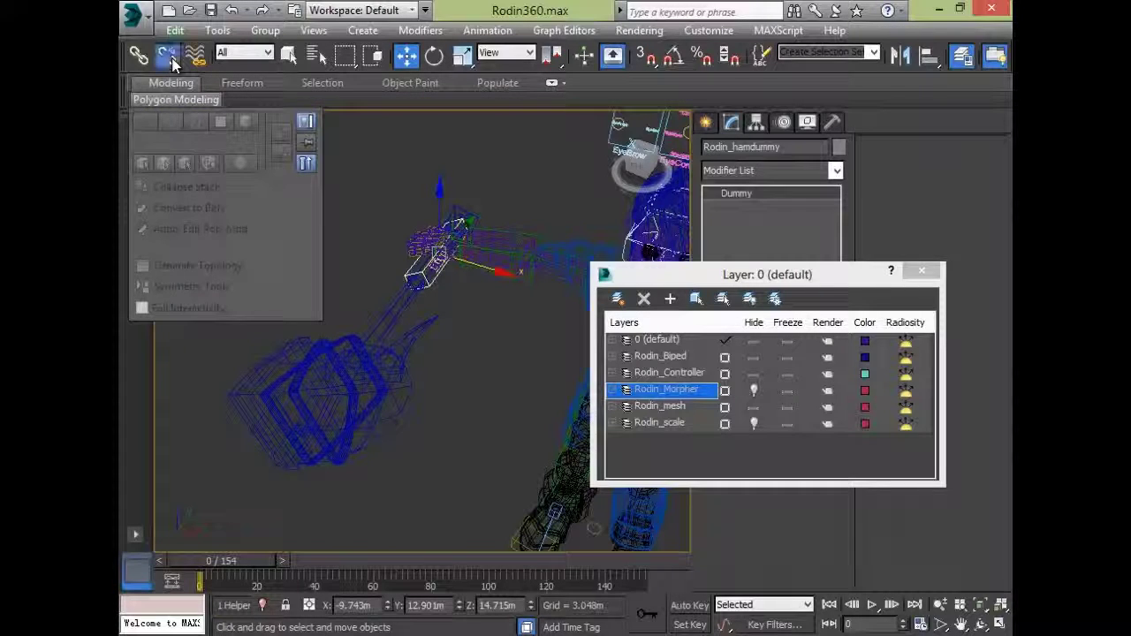
left_click(486, 410)
middle_click_drag(374, 429, 395, 381, "alt")
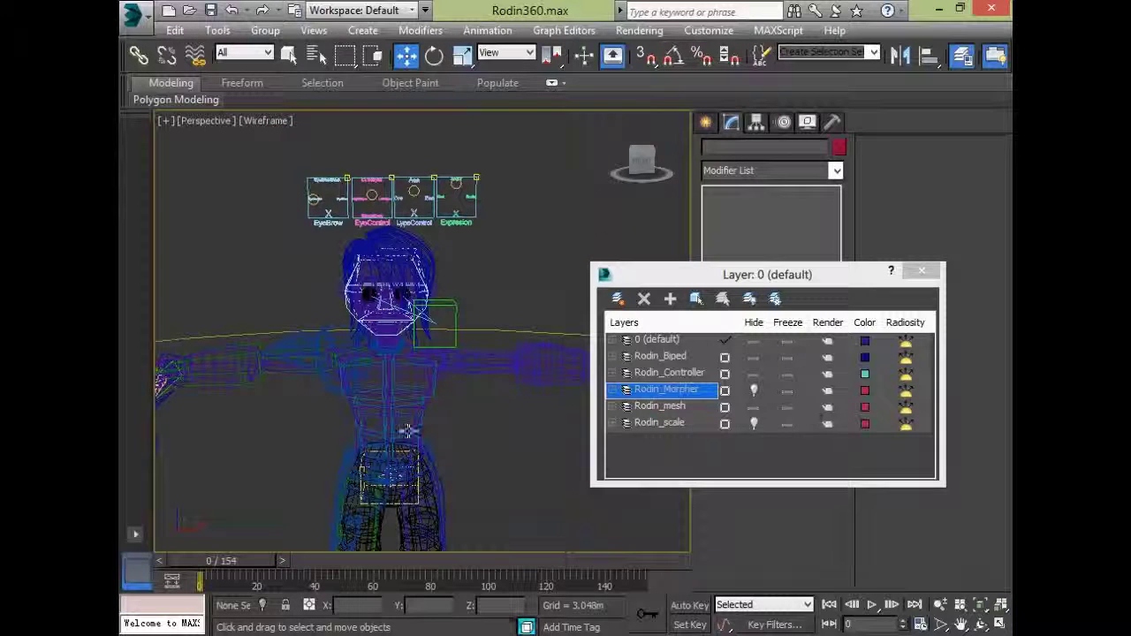
- Examine the modifier stacks of the Rodin_shoulderarmor and Rodin_head meshes
left_click(327, 364)
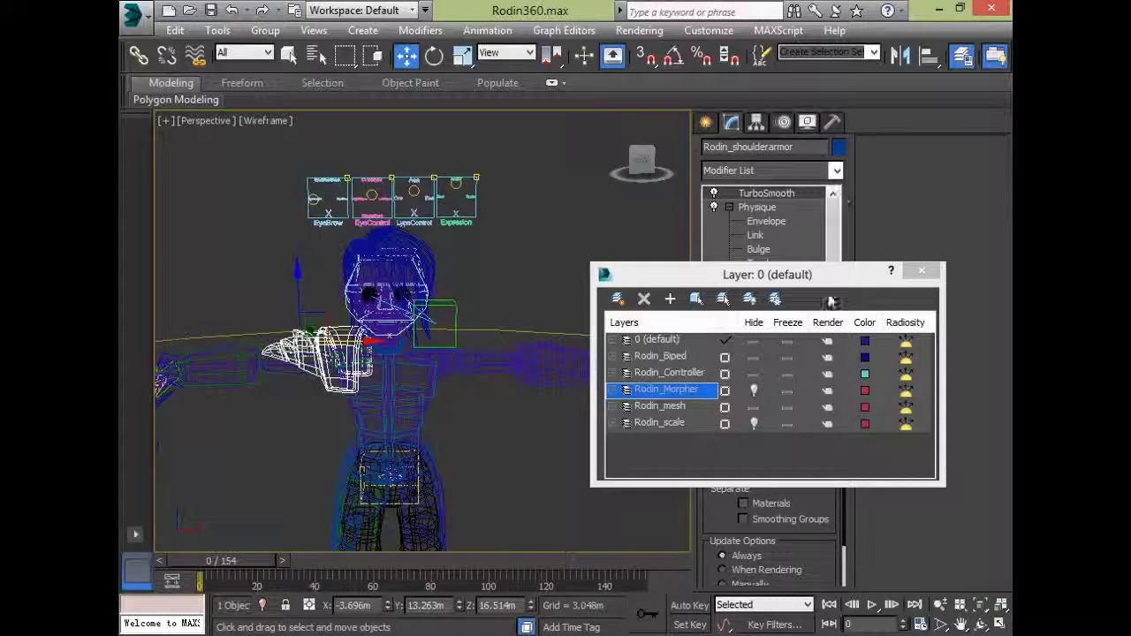
left_click(405, 389)
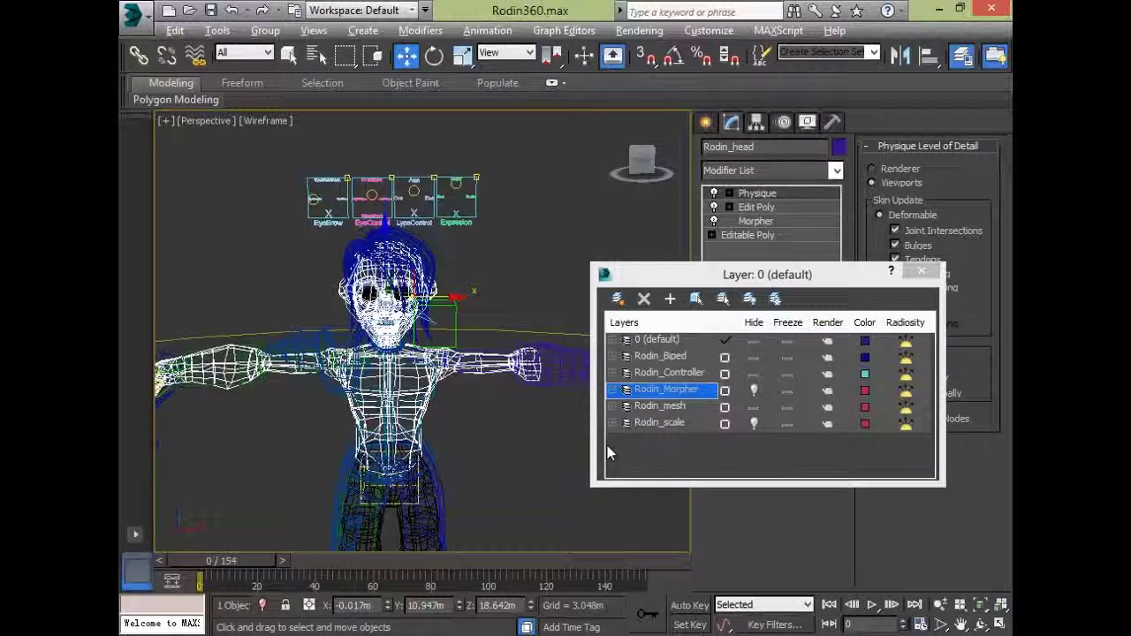
- Select the hair, the eyes and the eye target helper in front of the face without the head mesh, and unlink them
middle_click_drag(414, 441, 706, 455, "alt")
middle_click_drag(570, 340, 424, 277)
left_click_drag(485, 209, 335, 291)
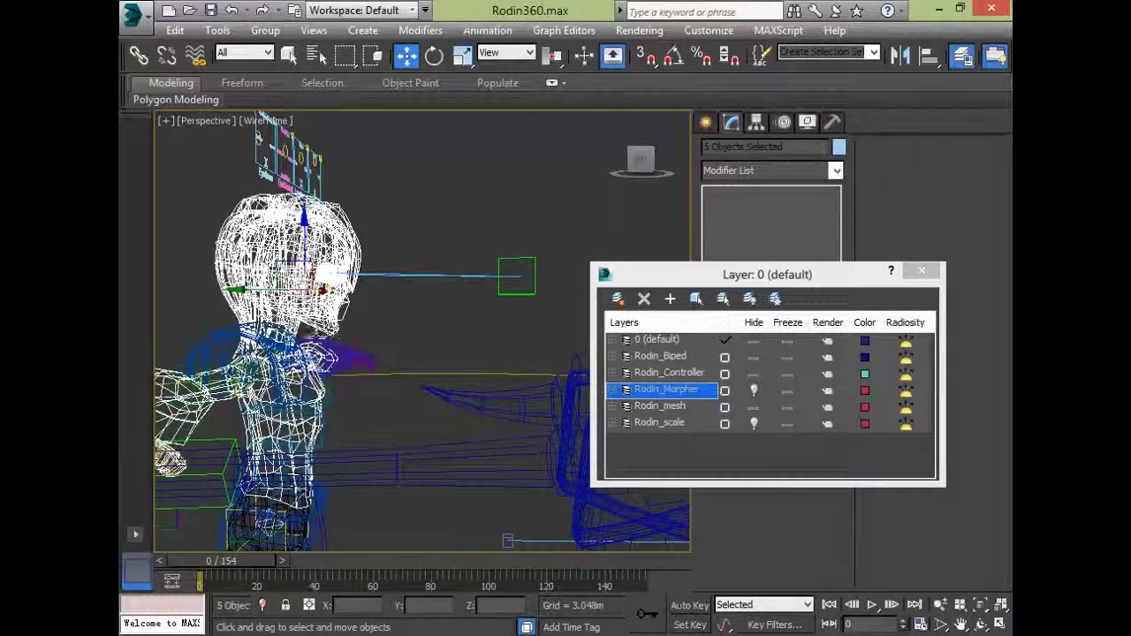
left_click(331, 326, "alt")
middle_click_drag(380, 357, 400, 316, "alt")
left_click_drag(388, 318, 316, 298, "alt")
middle_click_drag(428, 357, 472, 220, "alt")
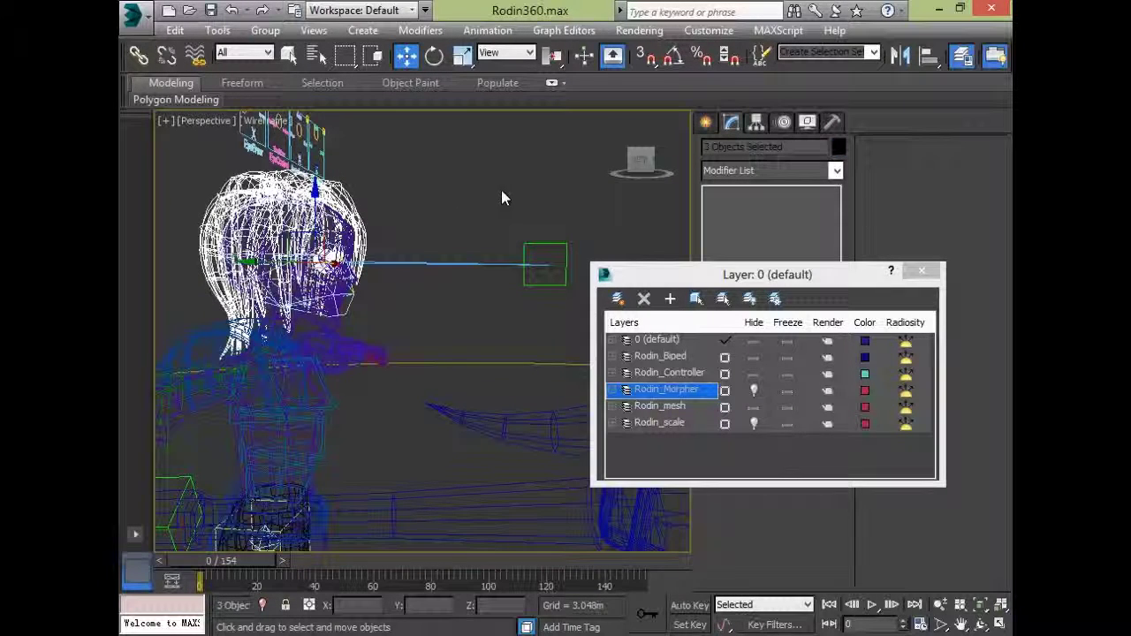
left_click(540, 264, "ctrl")
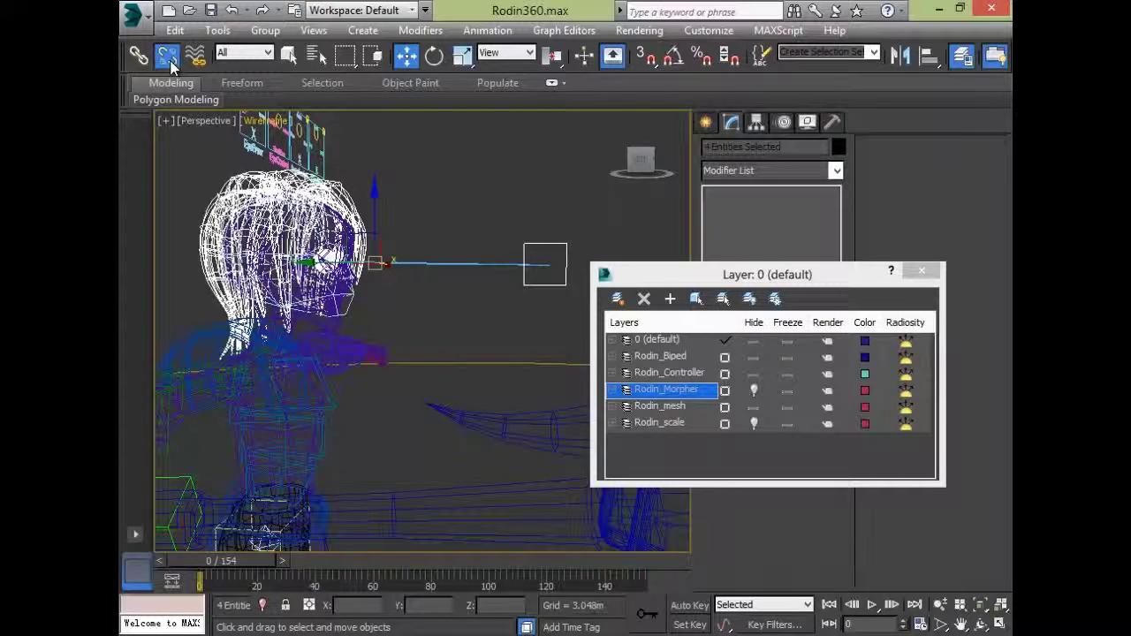
left_click(431, 173)
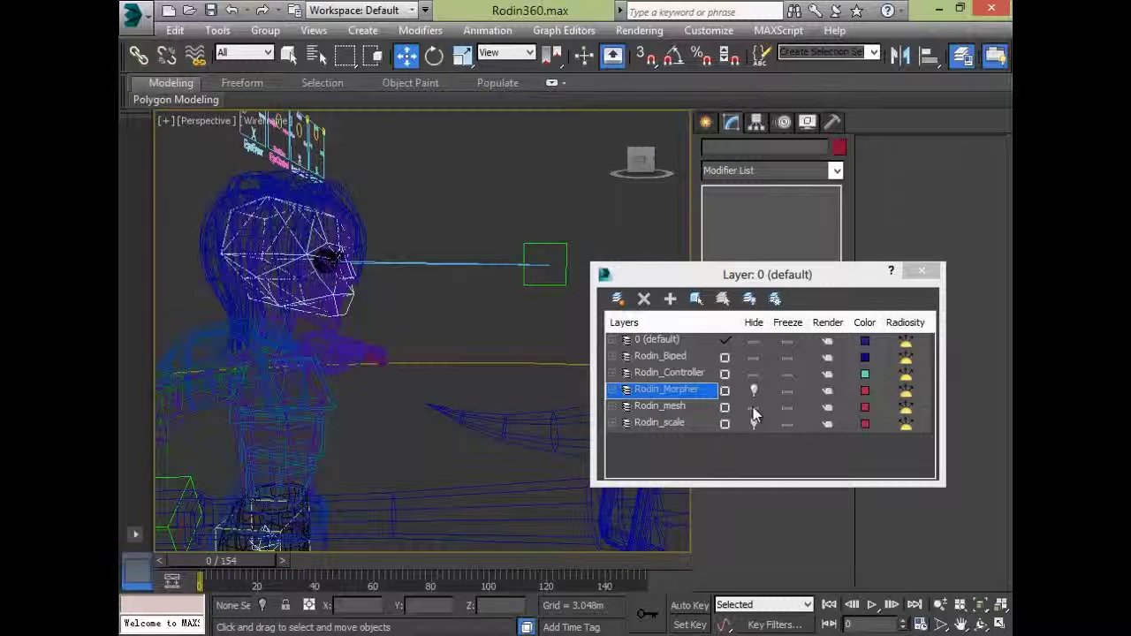
- Select and isolate the Rodin_head mesh, and make the Rodin_Biped layer visible with it
left_click(295, 321)
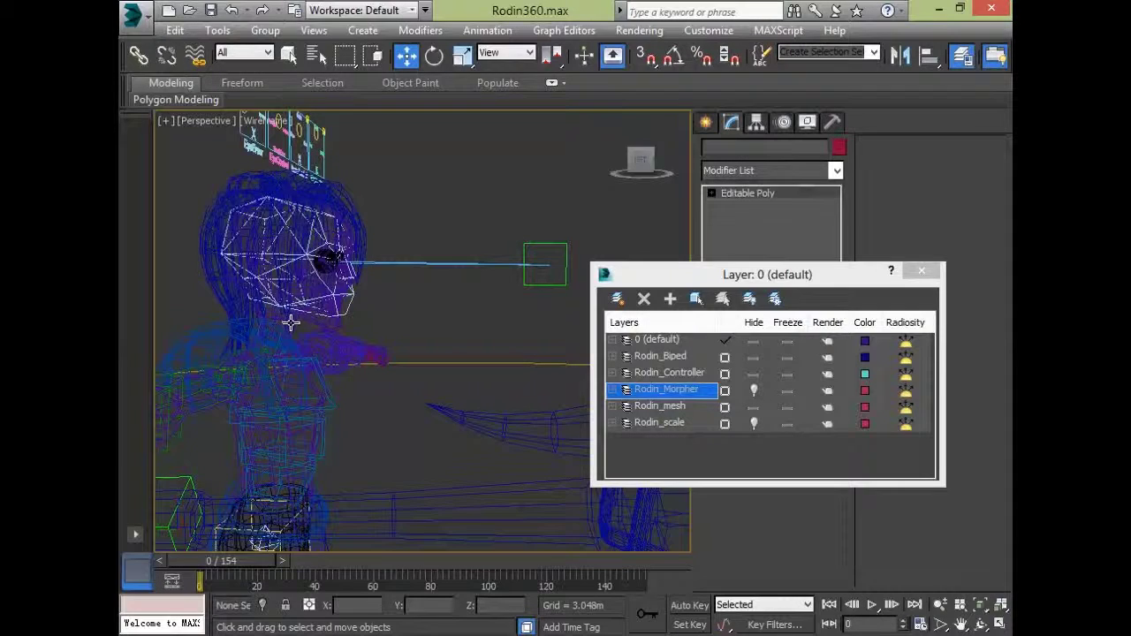
left_click(328, 328)
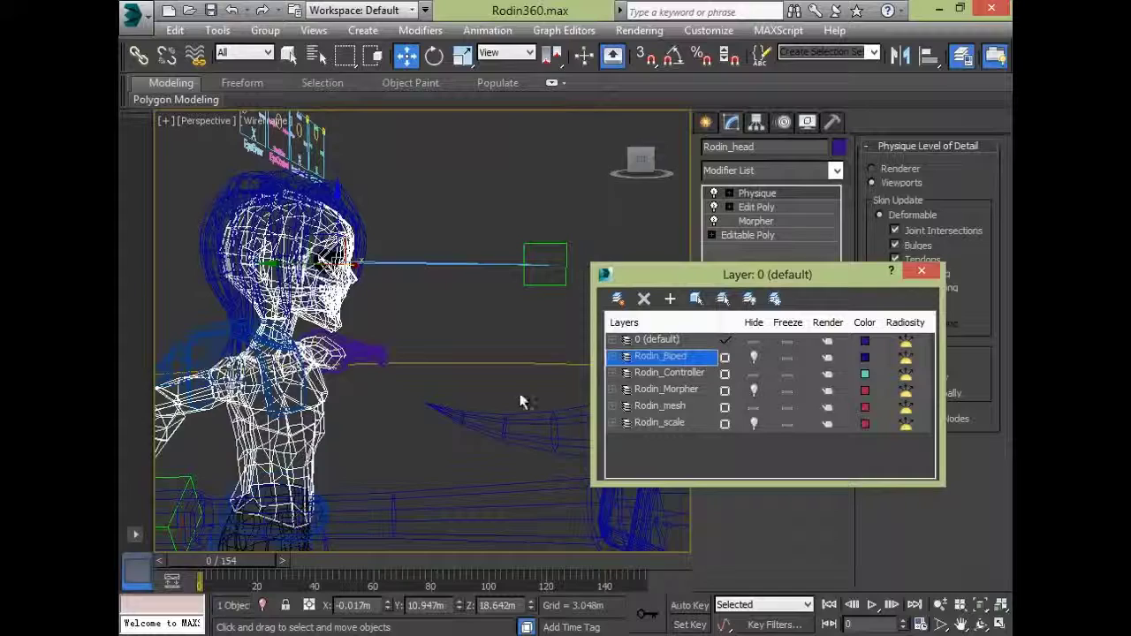
key("alt+q")
key("alt+q")
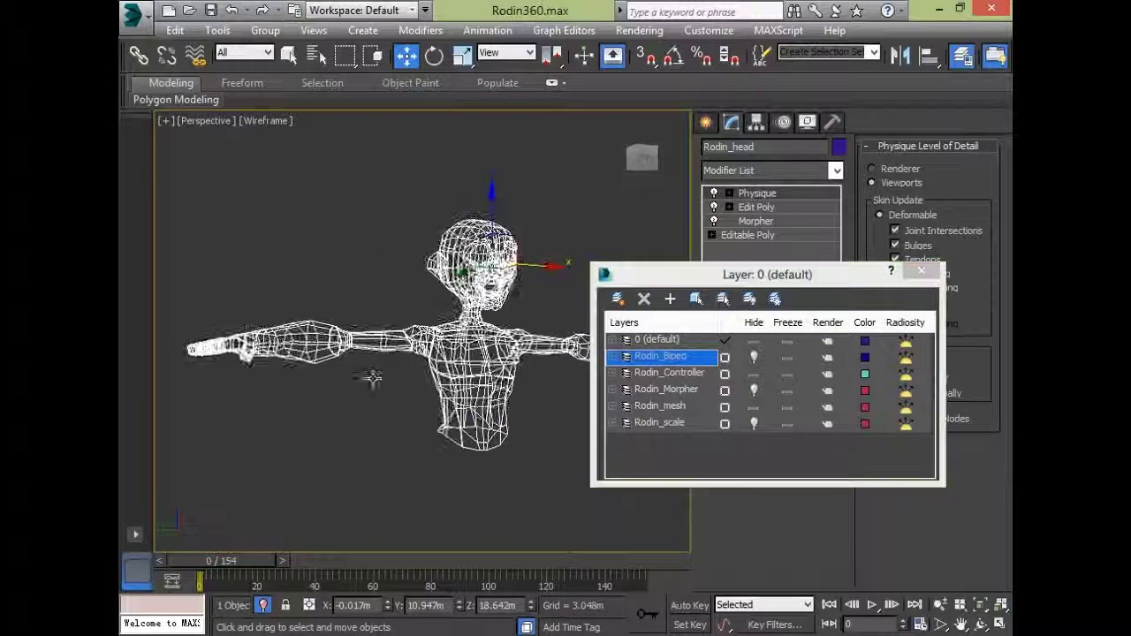
left_click(751, 359)
middle_click_drag(430, 363, 305, 313)
left_click(477, 324)
left_click(454, 301)
- Expand the Physique modifier's sub-object levels on Rodin_head and close the layer manager
left_click_drag(798, 277, 966, 362)
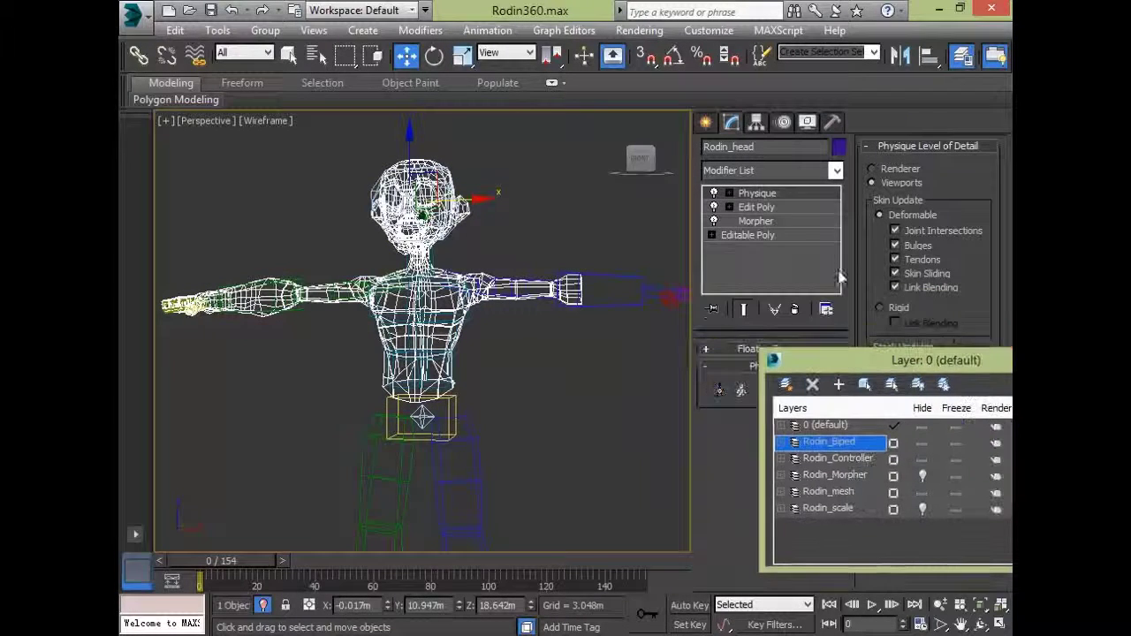
left_click(728, 193)
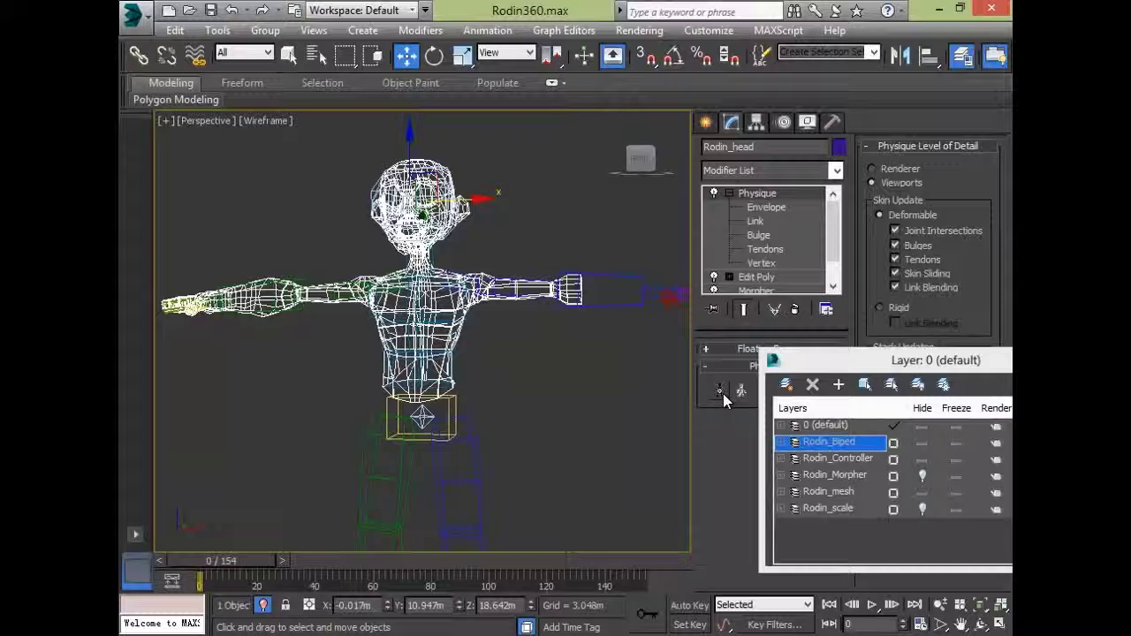
left_click_drag(823, 363, 448, 431)
left_click(707, 429)
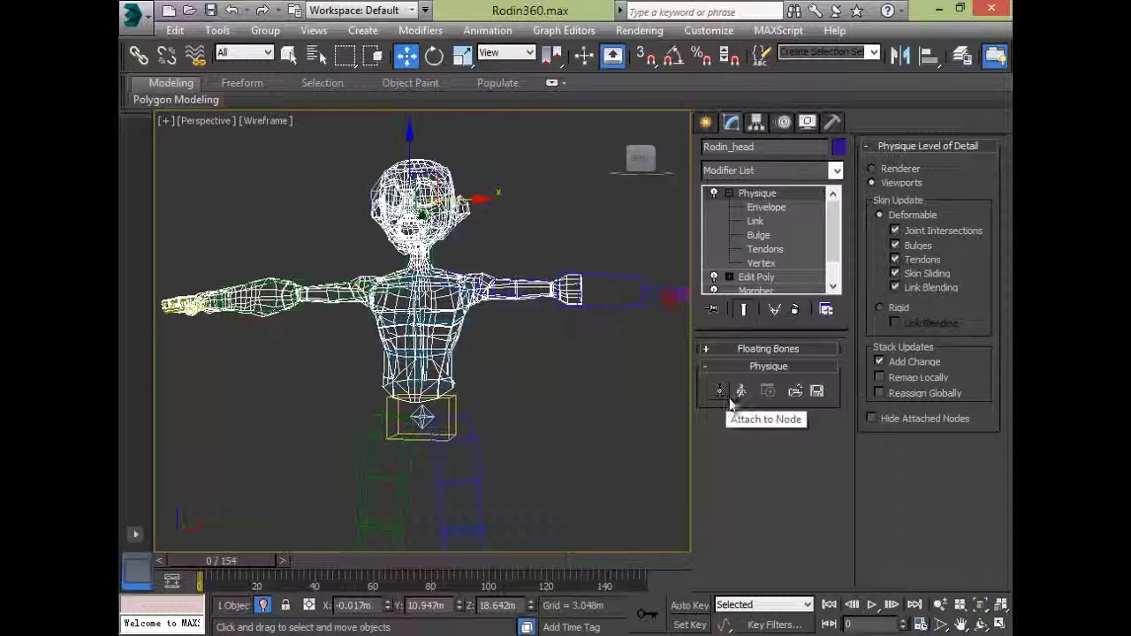
- Attach Rodin_head's Physique modifier to the biped's pelvis and initialize it with deformable vertex assignment and N Links blending
left_click(719, 390)
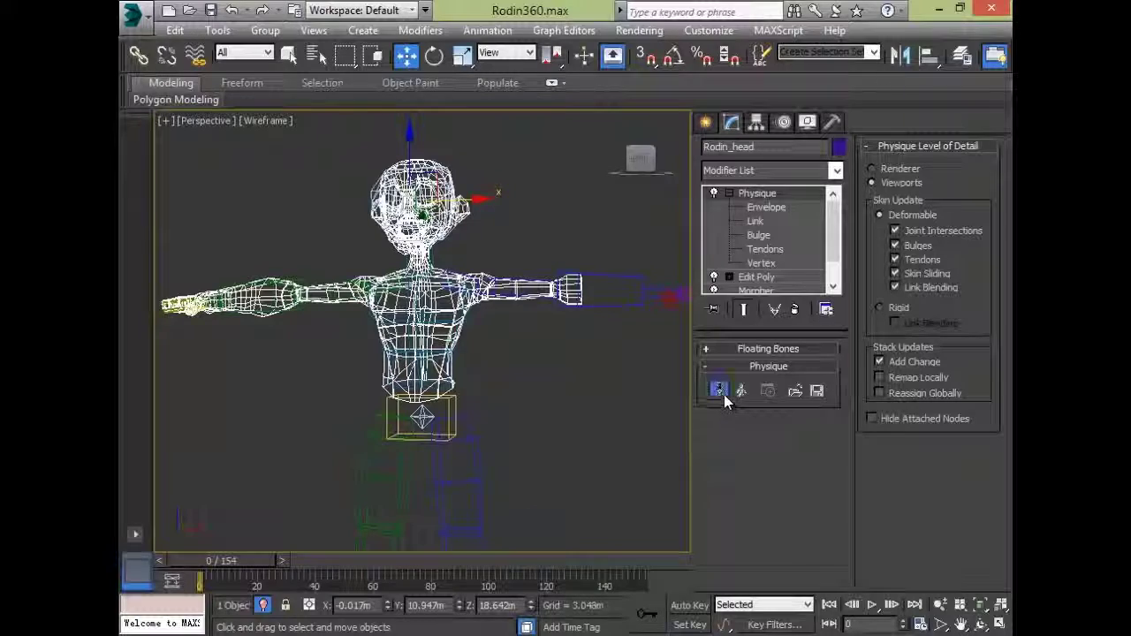
middle_click_drag(402, 424, 450, 421)
scroll(451, 421, "up", 5)
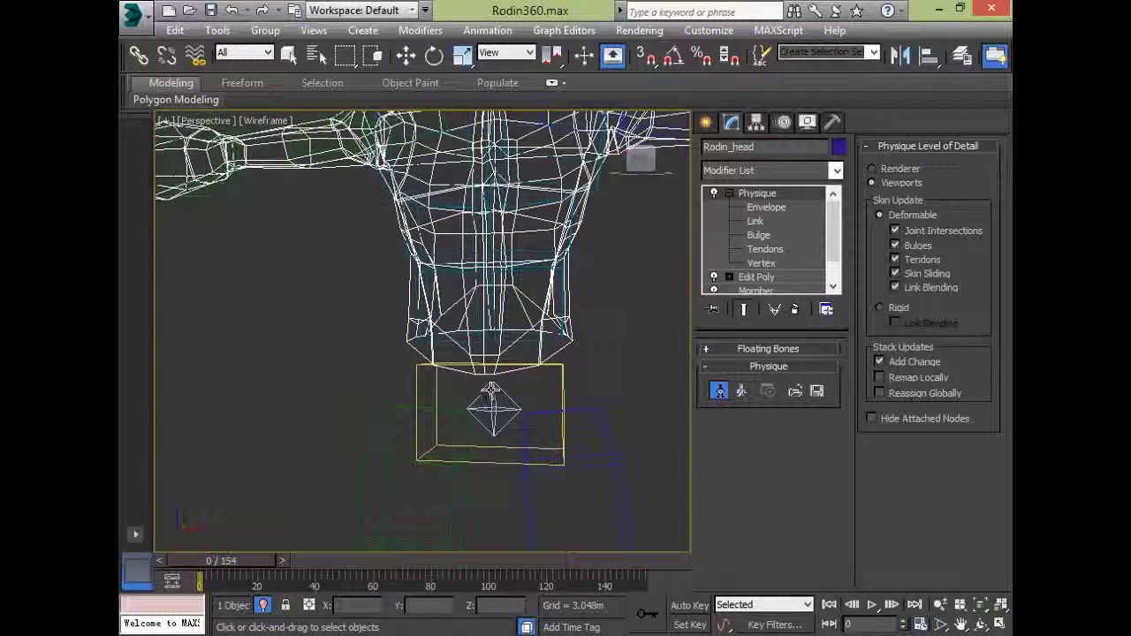
left_click(505, 386)
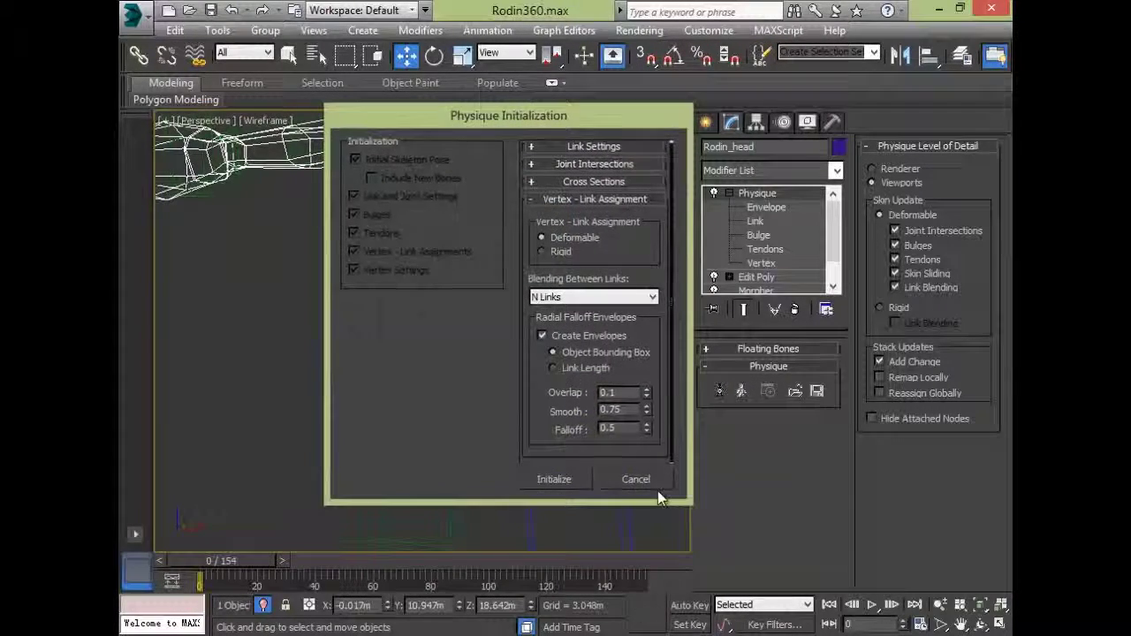
left_click(654, 486)
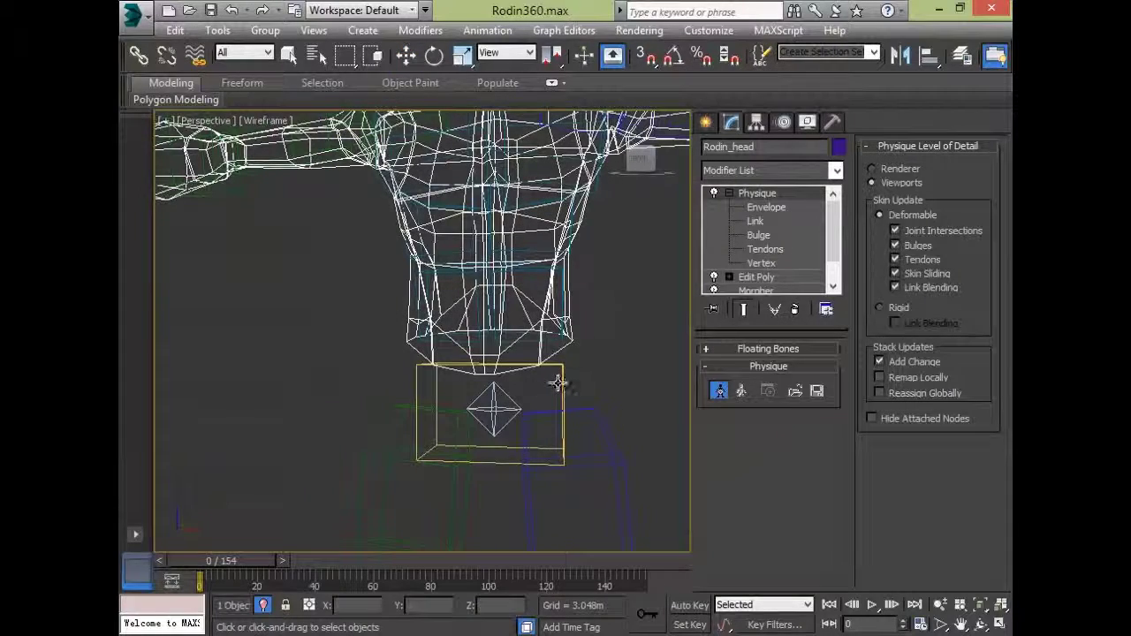
left_click(549, 444)
left_click(573, 478)
- Examine the Physique links running through the biped's pelvis, hips and lower spine from several angles
scroll(566, 409, "down", 4)
middle_click_drag(532, 378, 506, 375, "alt")
scroll(506, 375, "up", 2)
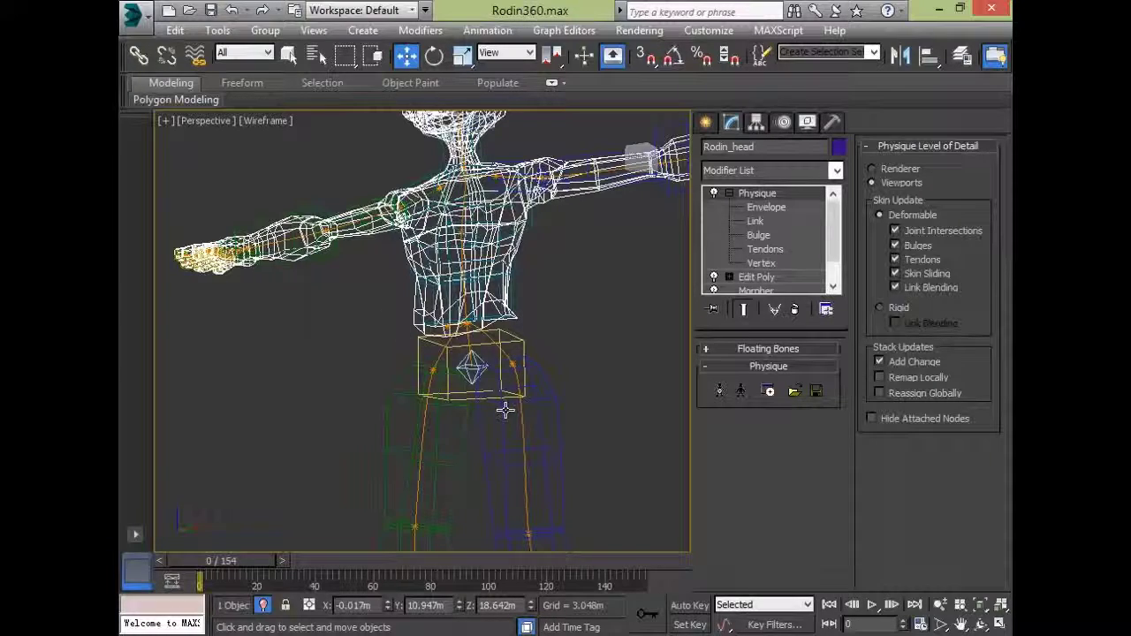
middle_click_drag(341, 469, 460, 477, "alt")
scroll(403, 447, "up", 6)
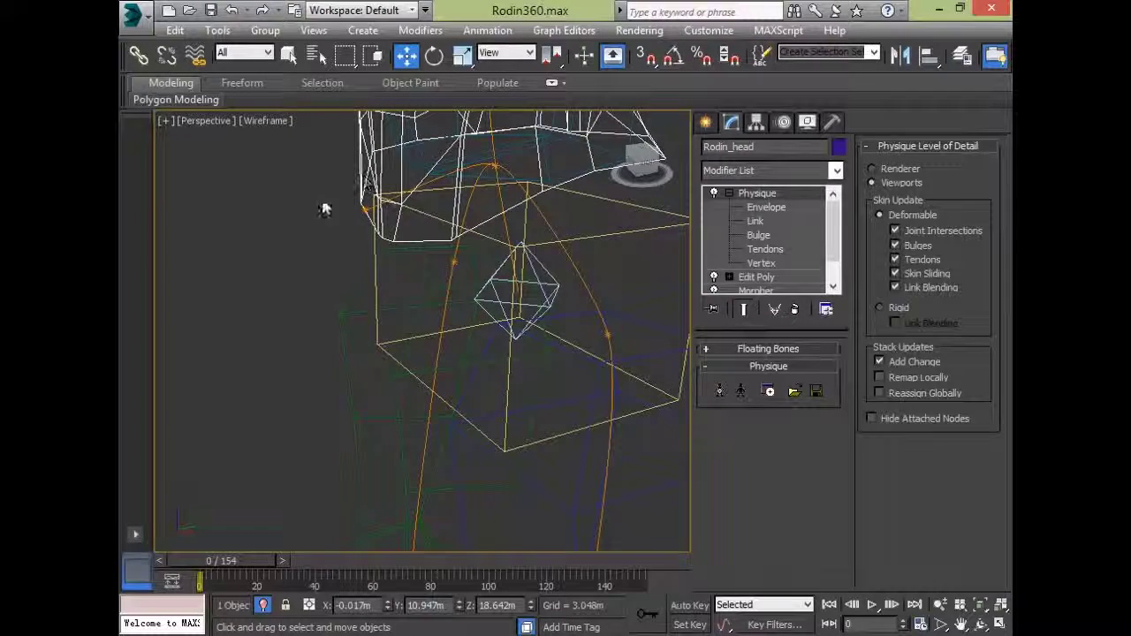
middle_click_drag(447, 204, 497, 303, "alt")
scroll(441, 292, "down", 5)
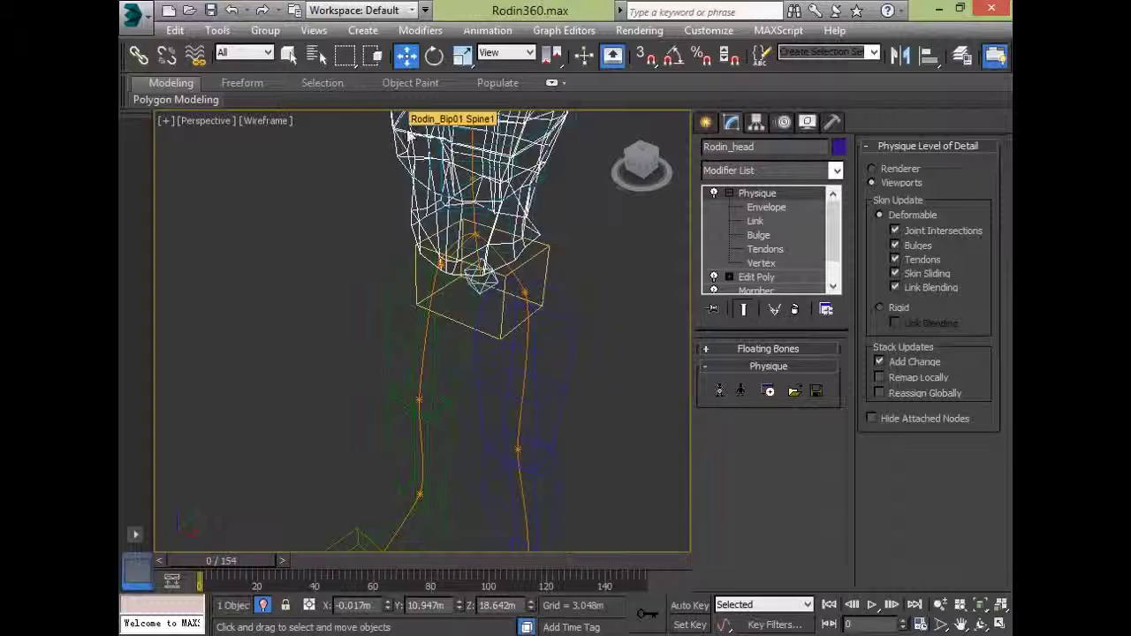
middle_click_drag(467, 214, 341, 290, "alt")
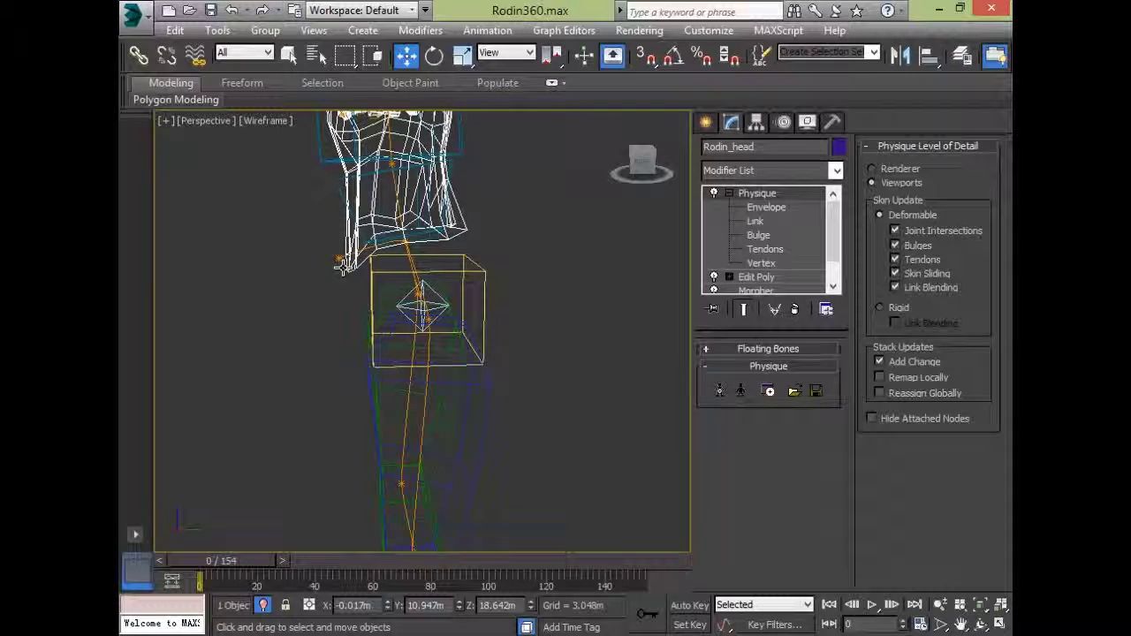
- Examine the Physique links of the hand and fingers that extend beyond the forearm mesh
middle_click_drag(446, 274, 463, 468)
scroll(474, 411, "down", 5)
scroll(633, 359, "up", 2)
scroll(633, 359, "down", 2)
scroll(465, 419, "up", 5)
middle_click_drag(583, 487, 330, 148, "alt")
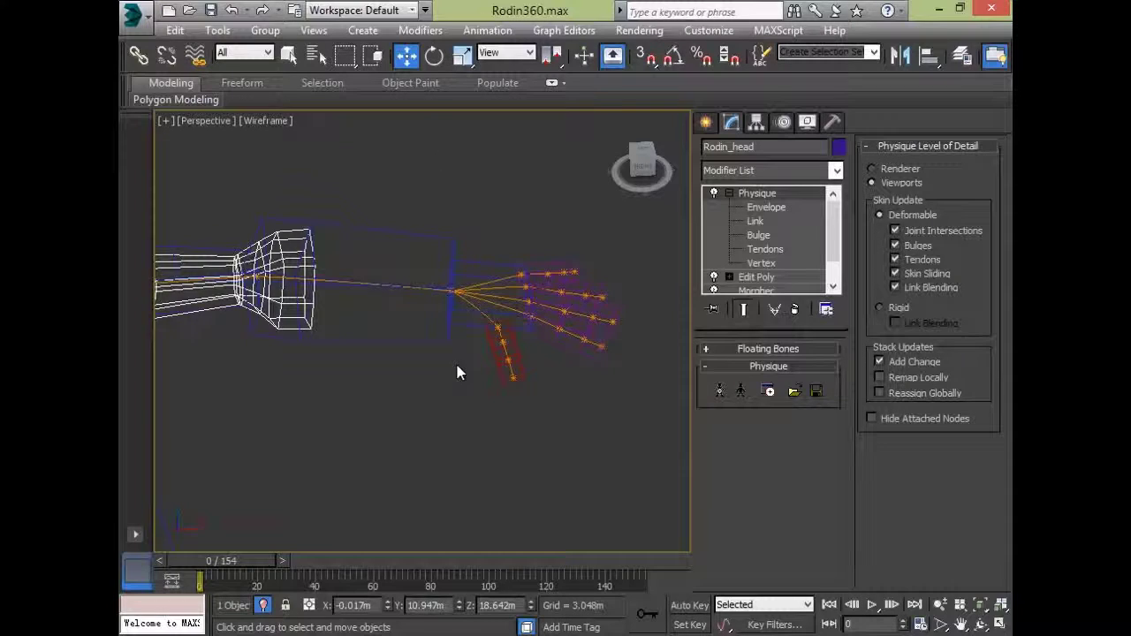
scroll(458, 363, "down", 5)
middle_click_drag(223, 422, 475, 315, "alt")
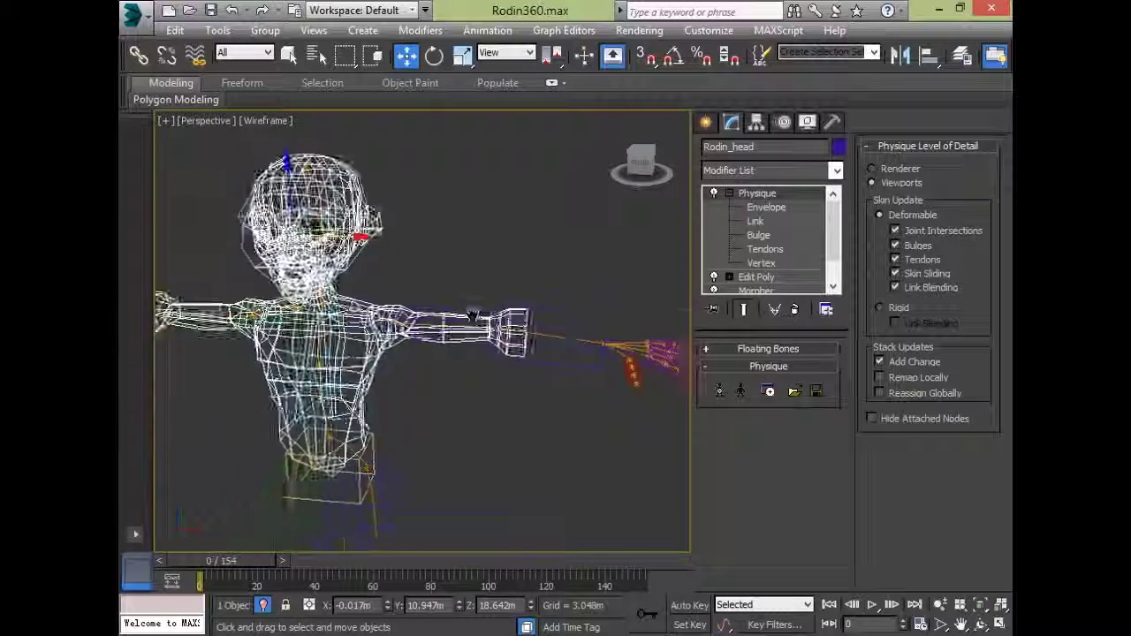
- Examine the link chain across the whole biped, comparing the mesh-covered upper body with the bare legs
scroll(477, 304, "up", 3)
middle_click_drag(424, 350, 561, 501, "alt")
scroll(424, 353, "down", 3)
scroll(571, 375, "down", 3)
middle_click_drag(539, 449, 487, 341)
middle_click_drag(573, 365, 598, 389, "alt")
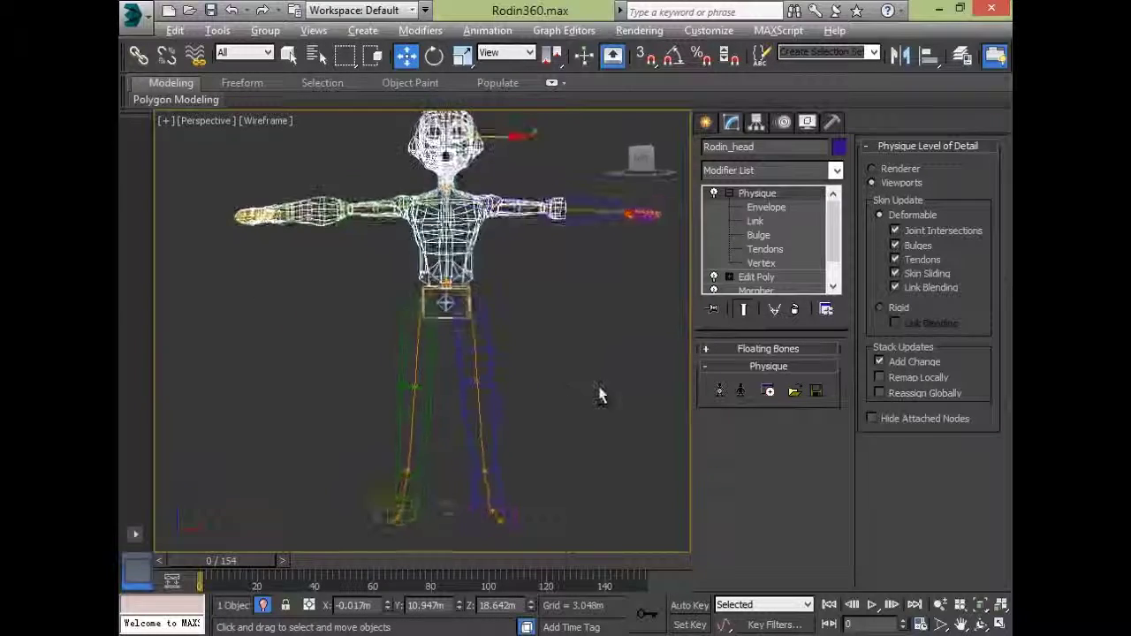
middle_click_drag(356, 280, 347, 335, "alt")
middle_click_drag(346, 237, 423, 265)
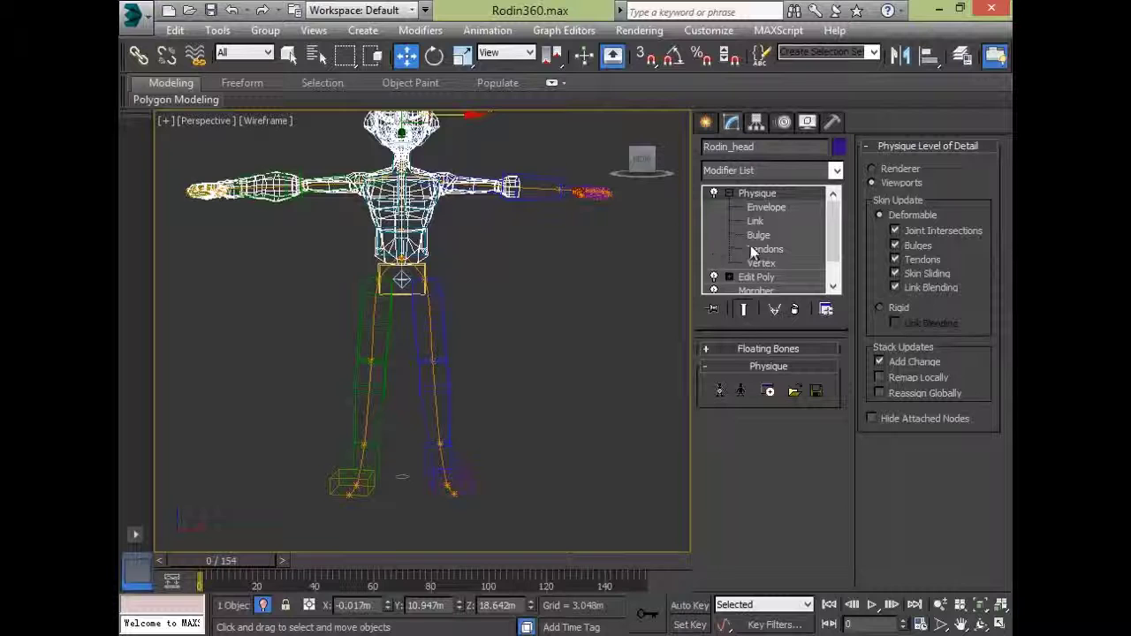
- Look through the Physique modifier's Envelope and Link sub-object levels and return to its main level
left_click(761, 208)
left_click(755, 221)
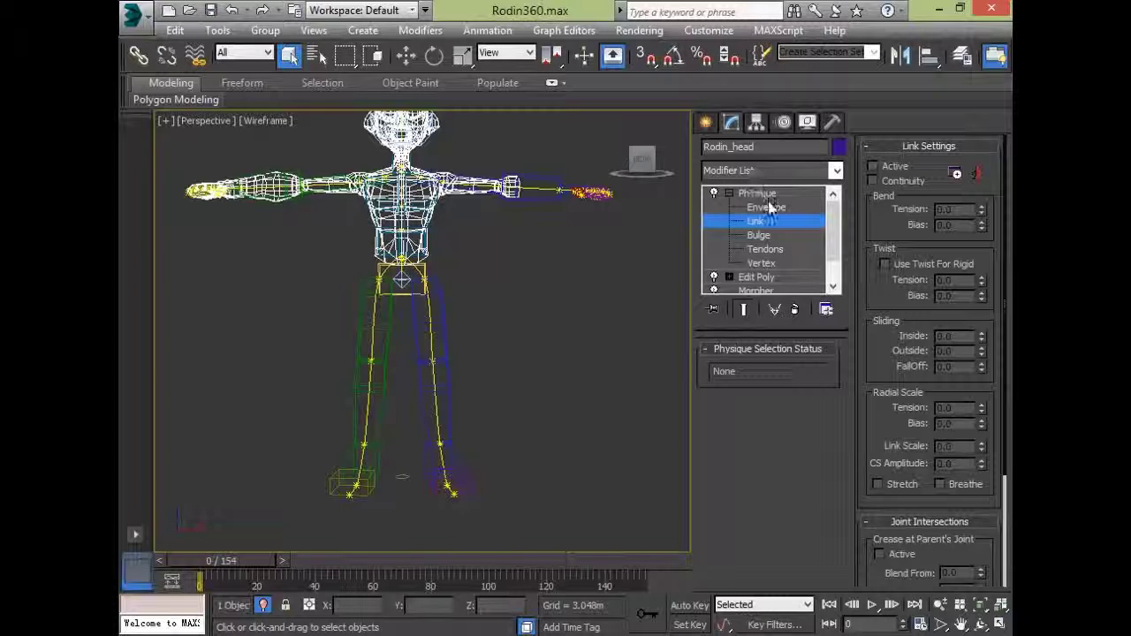
left_click(769, 206)
left_click(765, 195)
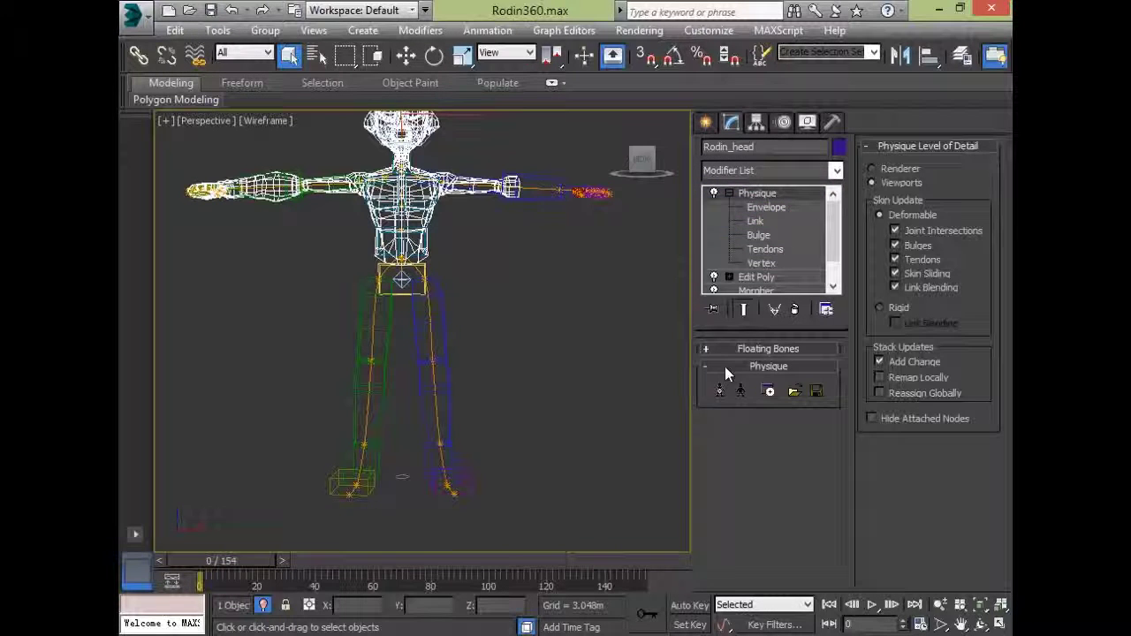
- Select the links of both legs and feet at the Physique modifier's Link level
left_click(757, 222)
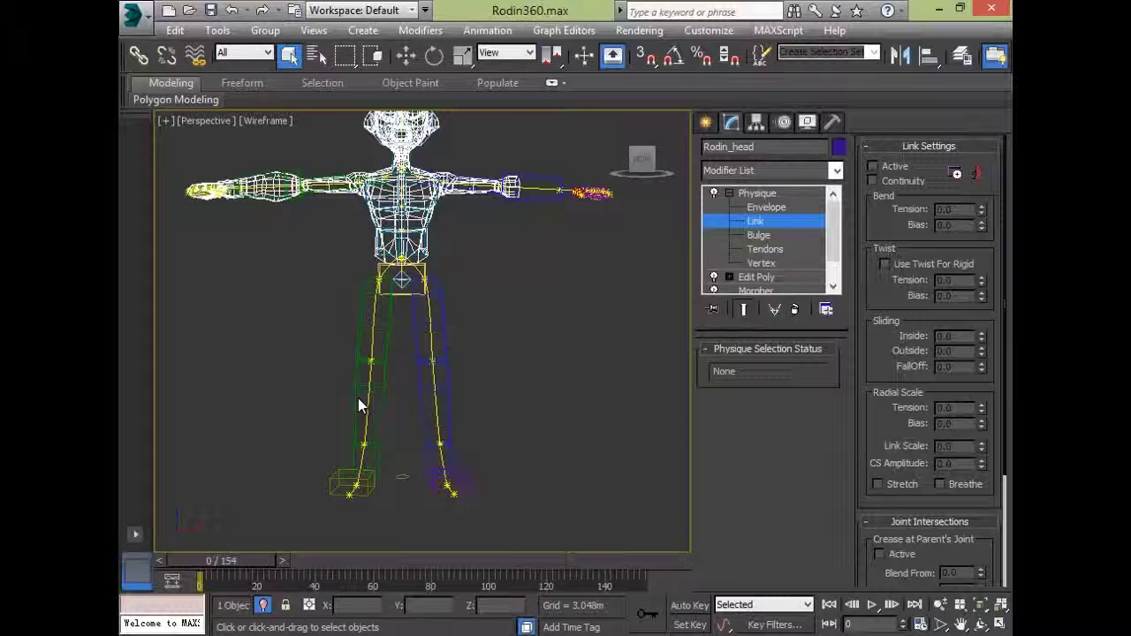
middle_click_drag(358, 404, 364, 354)
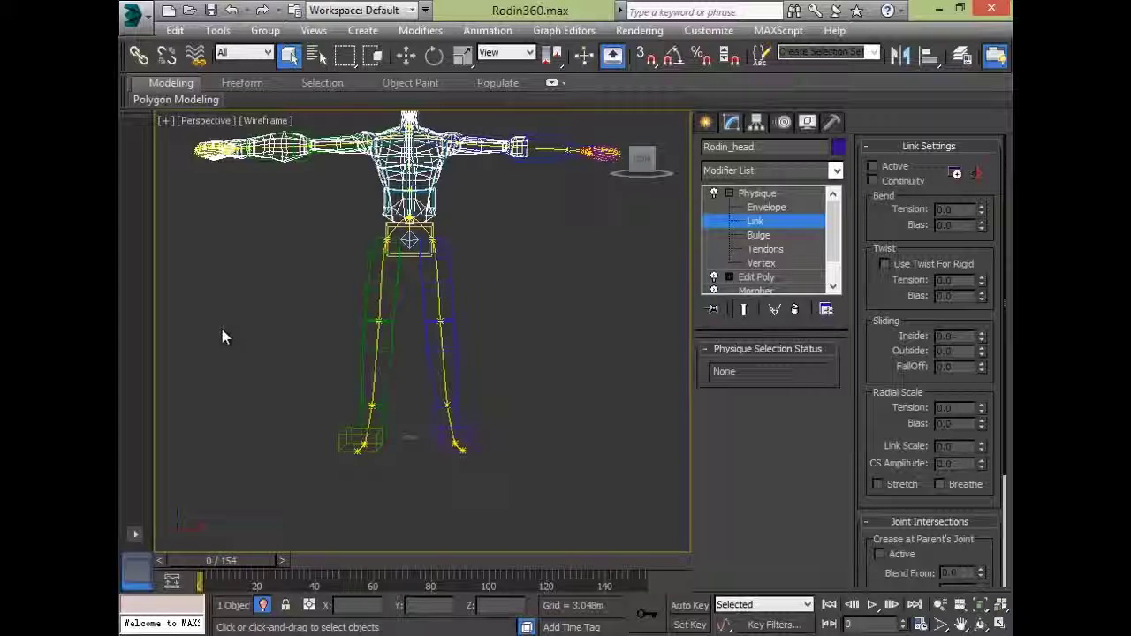
middle_click_drag(618, 356, 510, 245)
left_click_drag(508, 238, 264, 519)
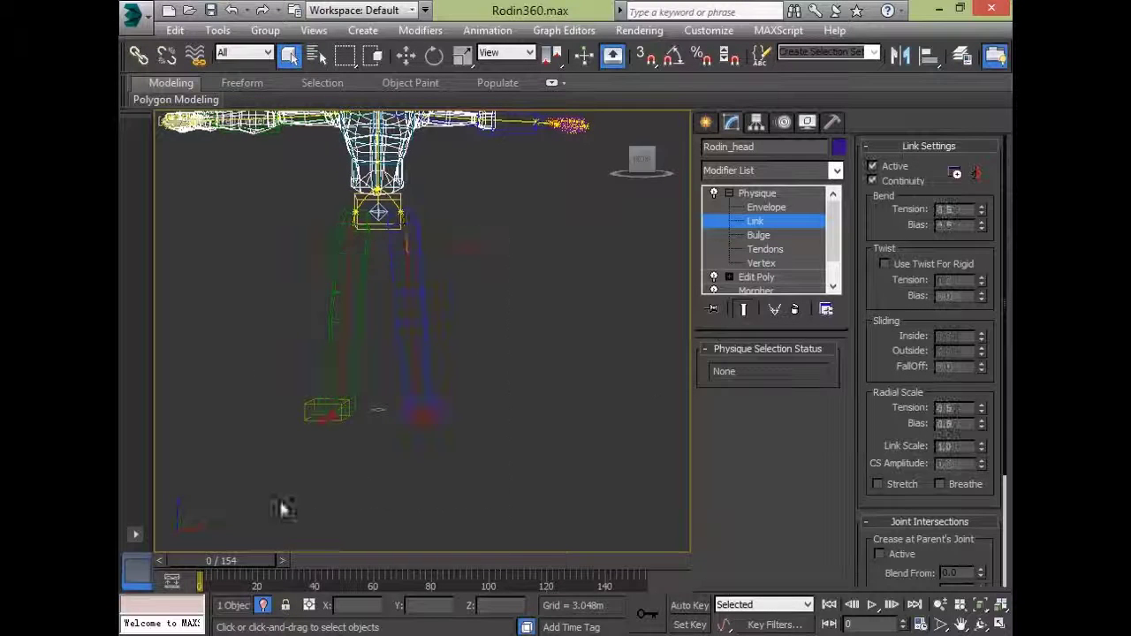